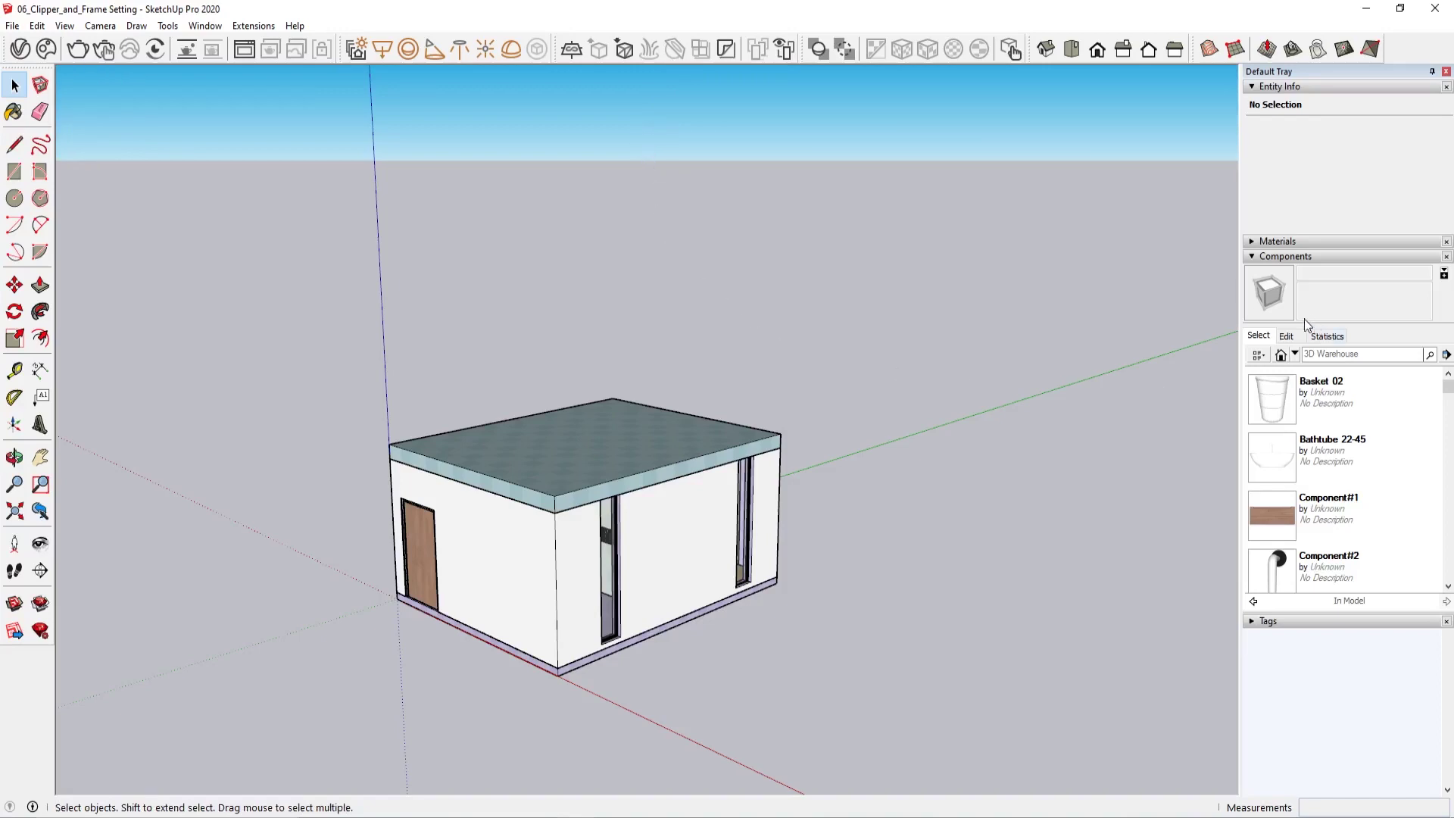
# Step: Expand the Tags list (Untagged, Deco, Floor, Roof, Wall), orbit slightly, and open V-Ray's Asset Editor
pyautogui.click(1252, 621)
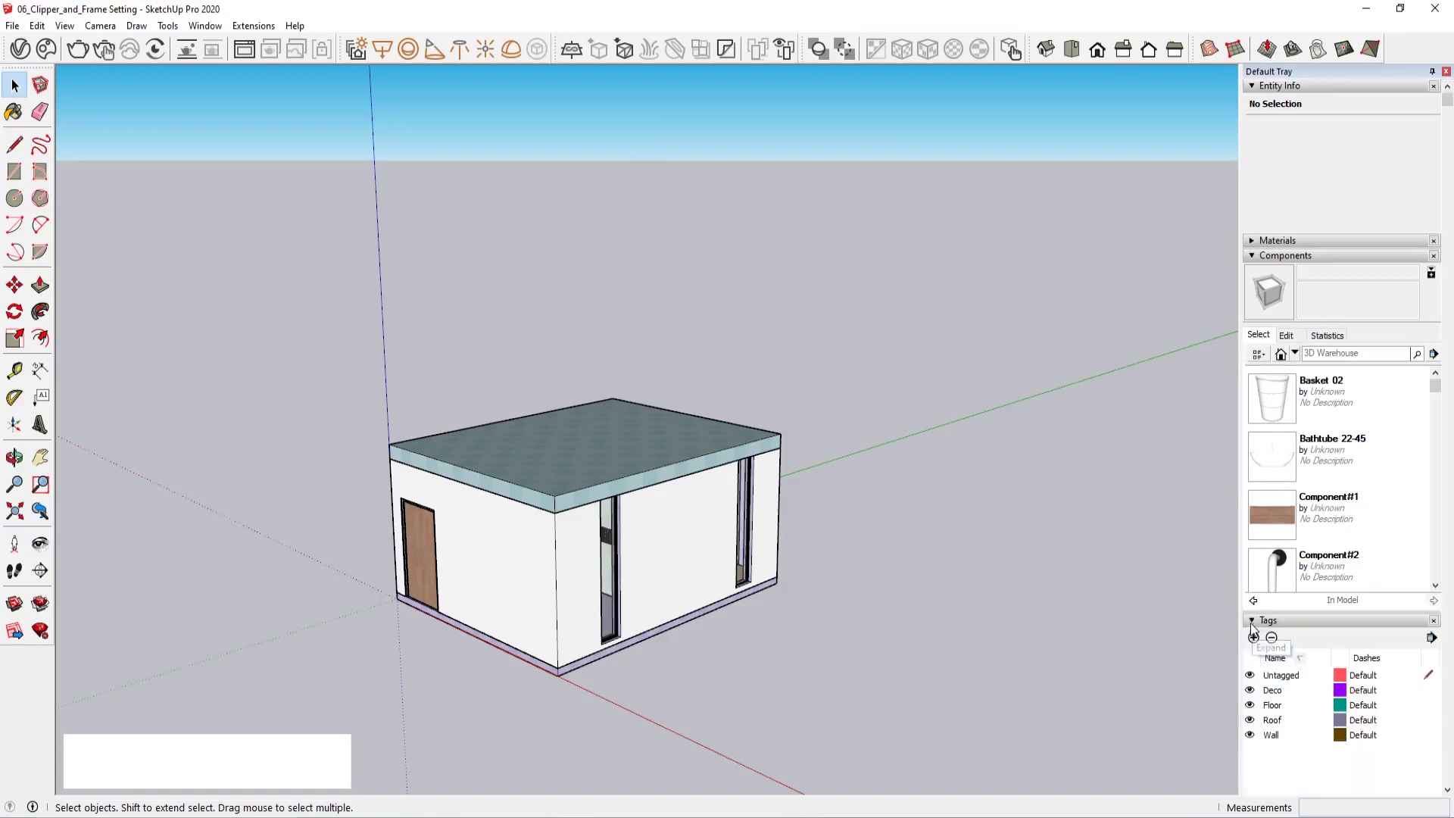
pyautogui.moveTo(636, 522)
pyautogui.mouseDown(button='middle')
pyautogui.moveTo(657, 515)
pyautogui.moveTo(588, 542)
pyautogui.mouseUp(button='middle')
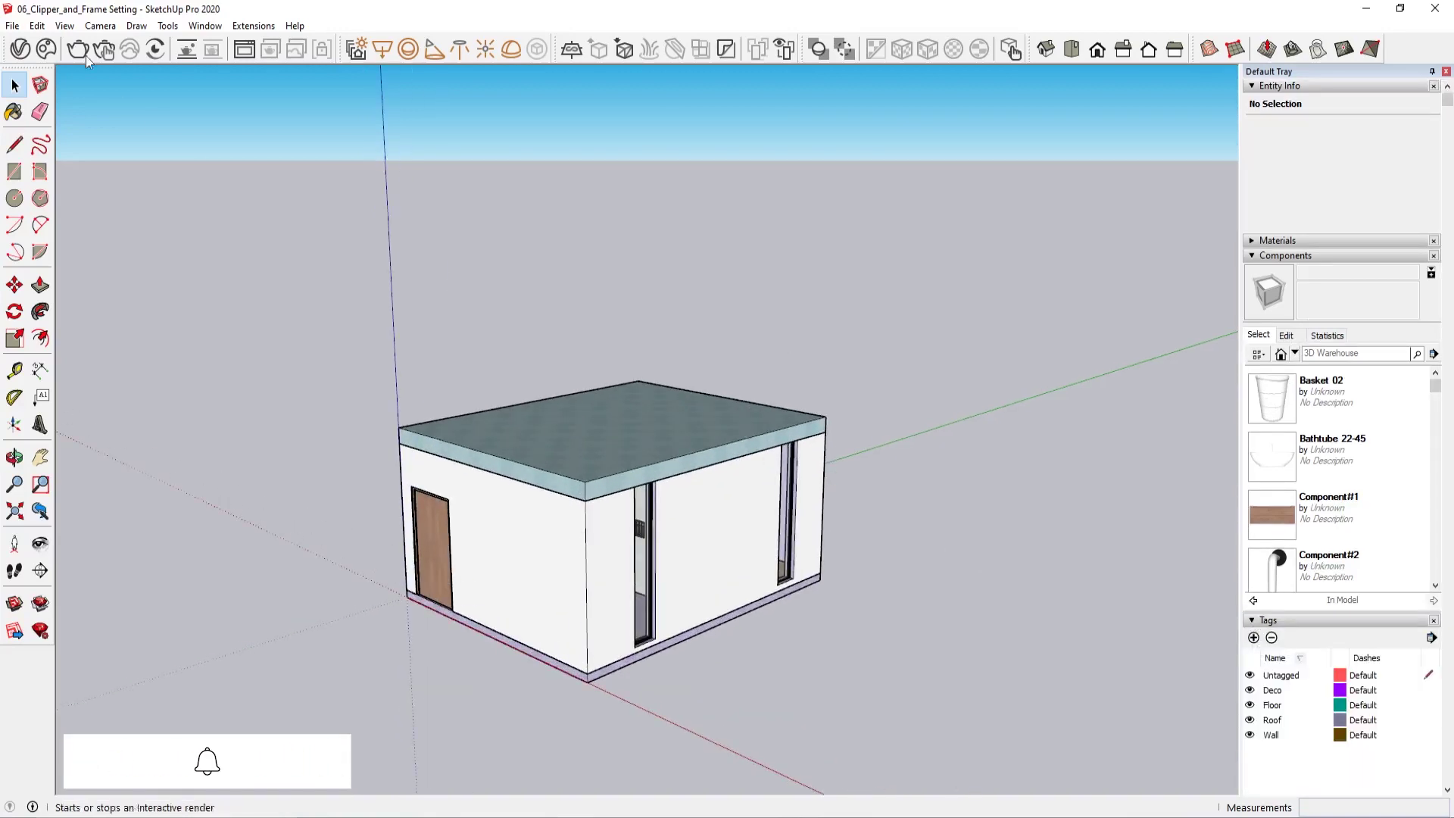
pyautogui.click(19, 50)
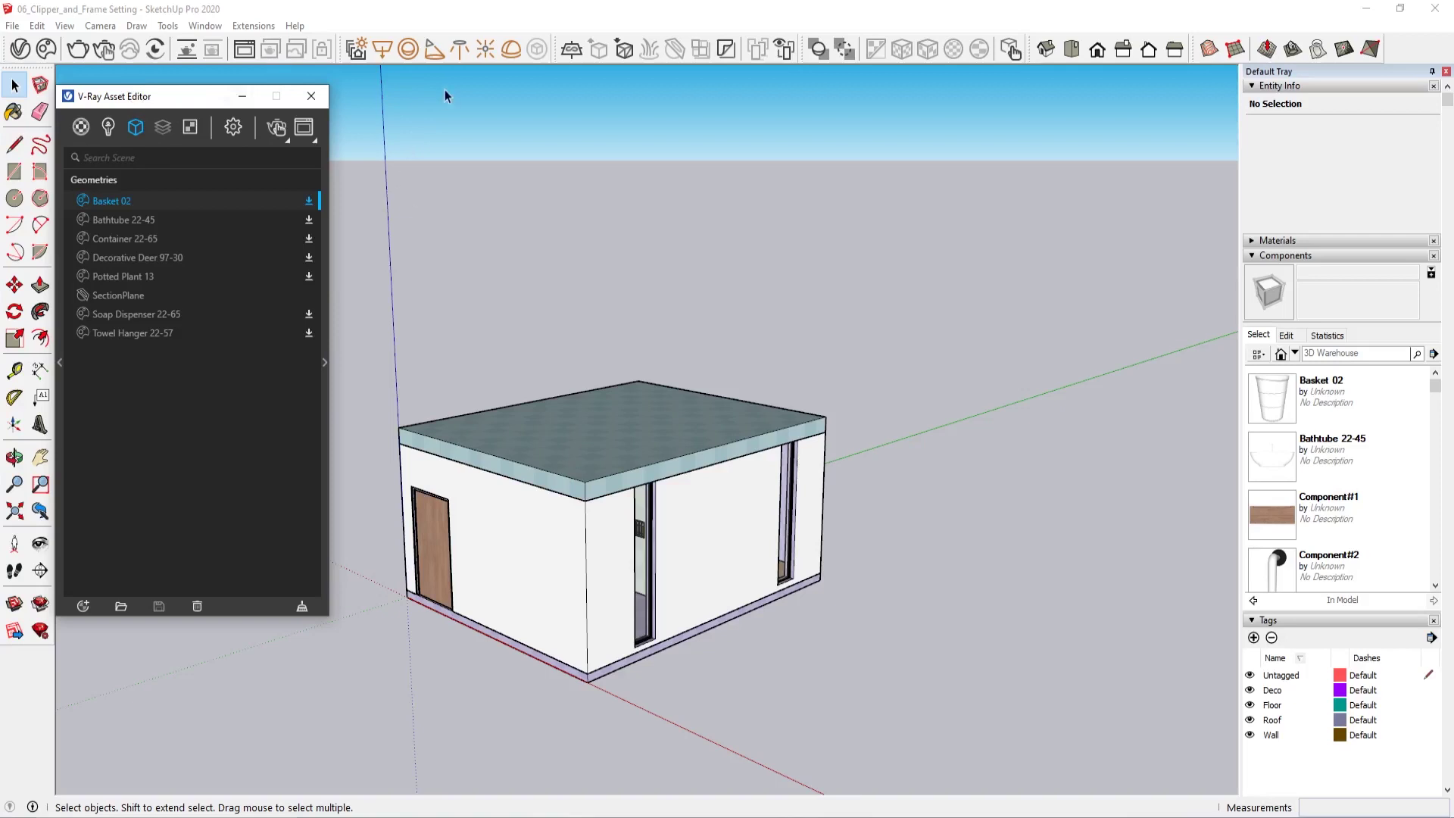
# Step: Delete the SectionPlane geometry asset in V-Ray and close the Asset Editor
pyautogui.click(166, 296)
pyautogui.rightClick(166, 295)
pyautogui.click(199, 400)
pyautogui.click(765, 418)
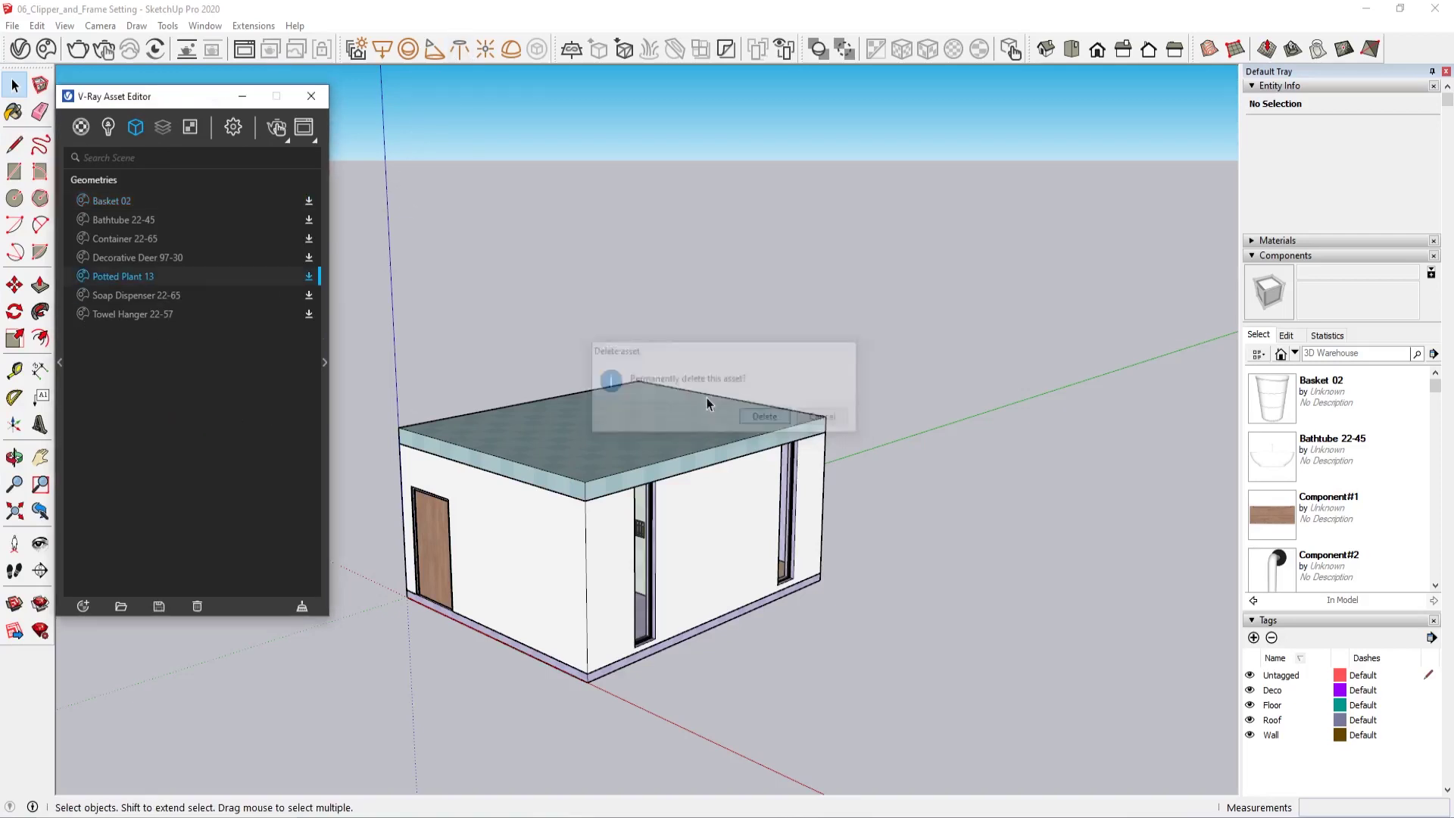
pyautogui.click(310, 96)
pyautogui.scroll(1, 326, 240)
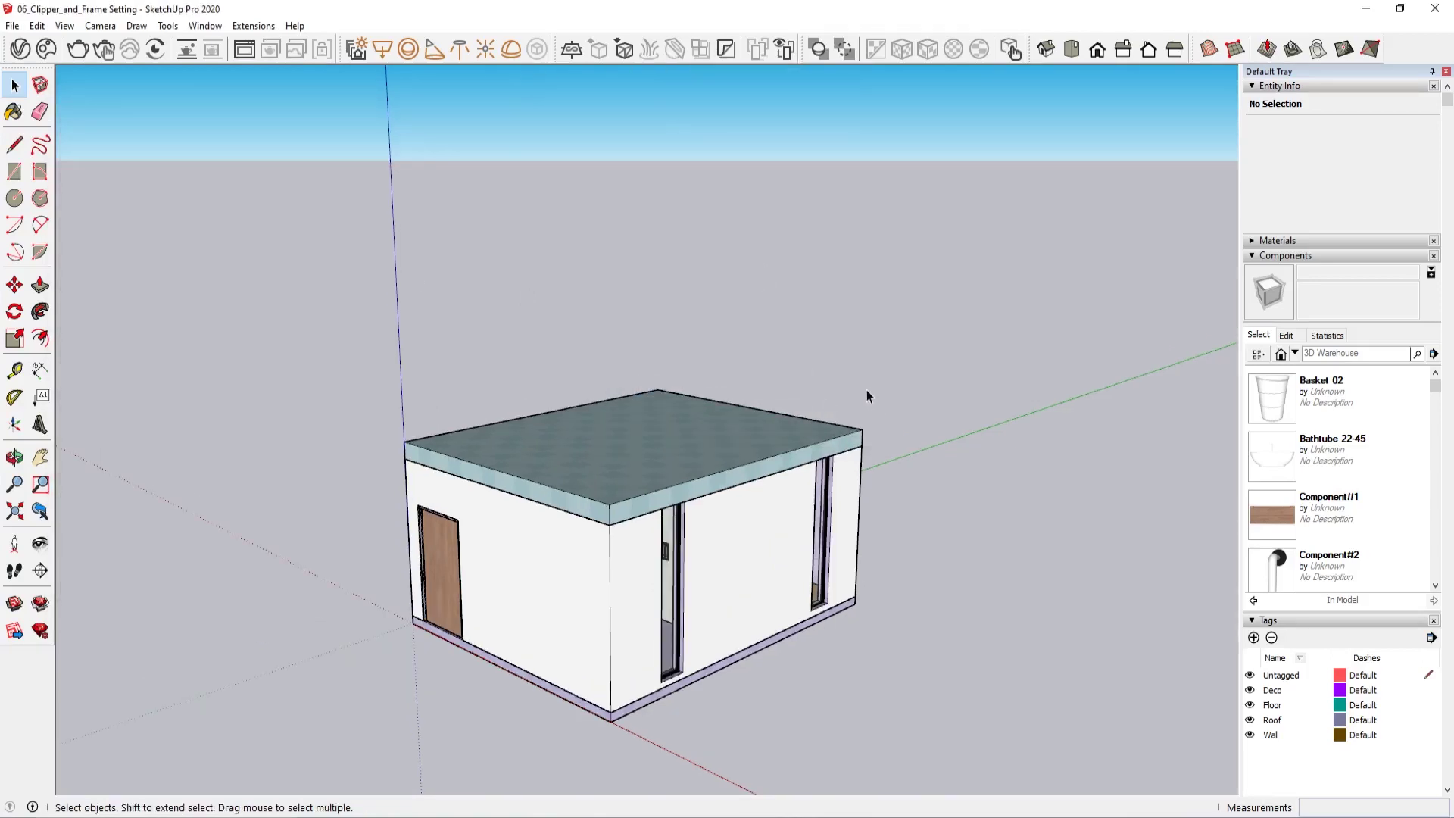
# Step: Select the house group, toggle the Deco tag off and back on, then edit the group
pyautogui.moveTo(781, 592)
pyautogui.mouseDown(button='middle')
pyautogui.moveTo(444, 588)
pyautogui.moveTo(431, 406)
pyautogui.moveTo(603, 470)
pyautogui.moveTo(697, 551)
pyautogui.moveTo(444, 467)
pyautogui.moveTo(485, 557)
pyautogui.mouseUp(button='middle')
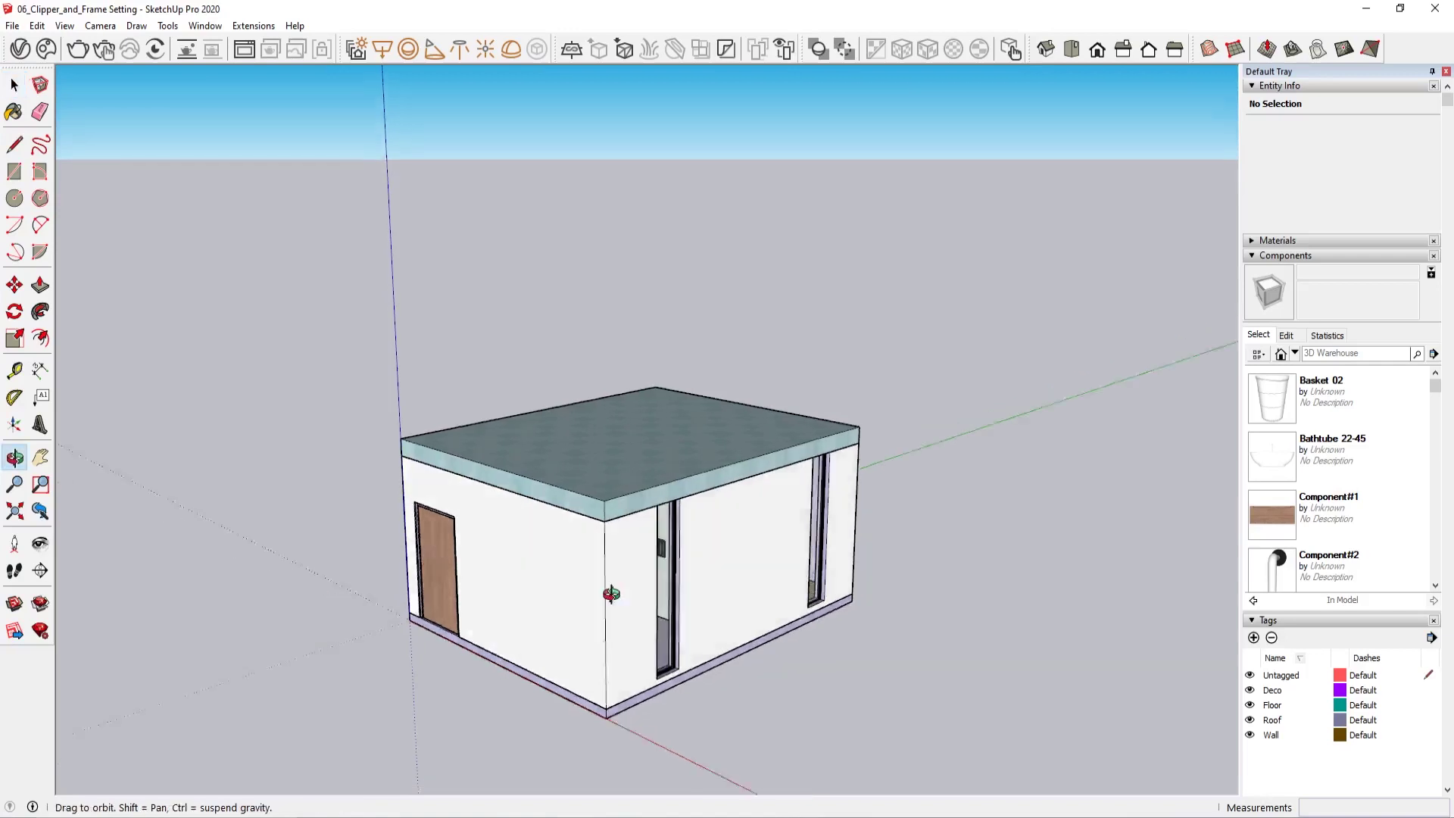
pyautogui.moveTo(485, 496)
pyautogui.mouseDown(button='middle')
pyautogui.moveTo(474, 426)
pyautogui.moveTo(568, 627)
pyautogui.mouseUp(button='middle')
pyautogui.click(588, 494)
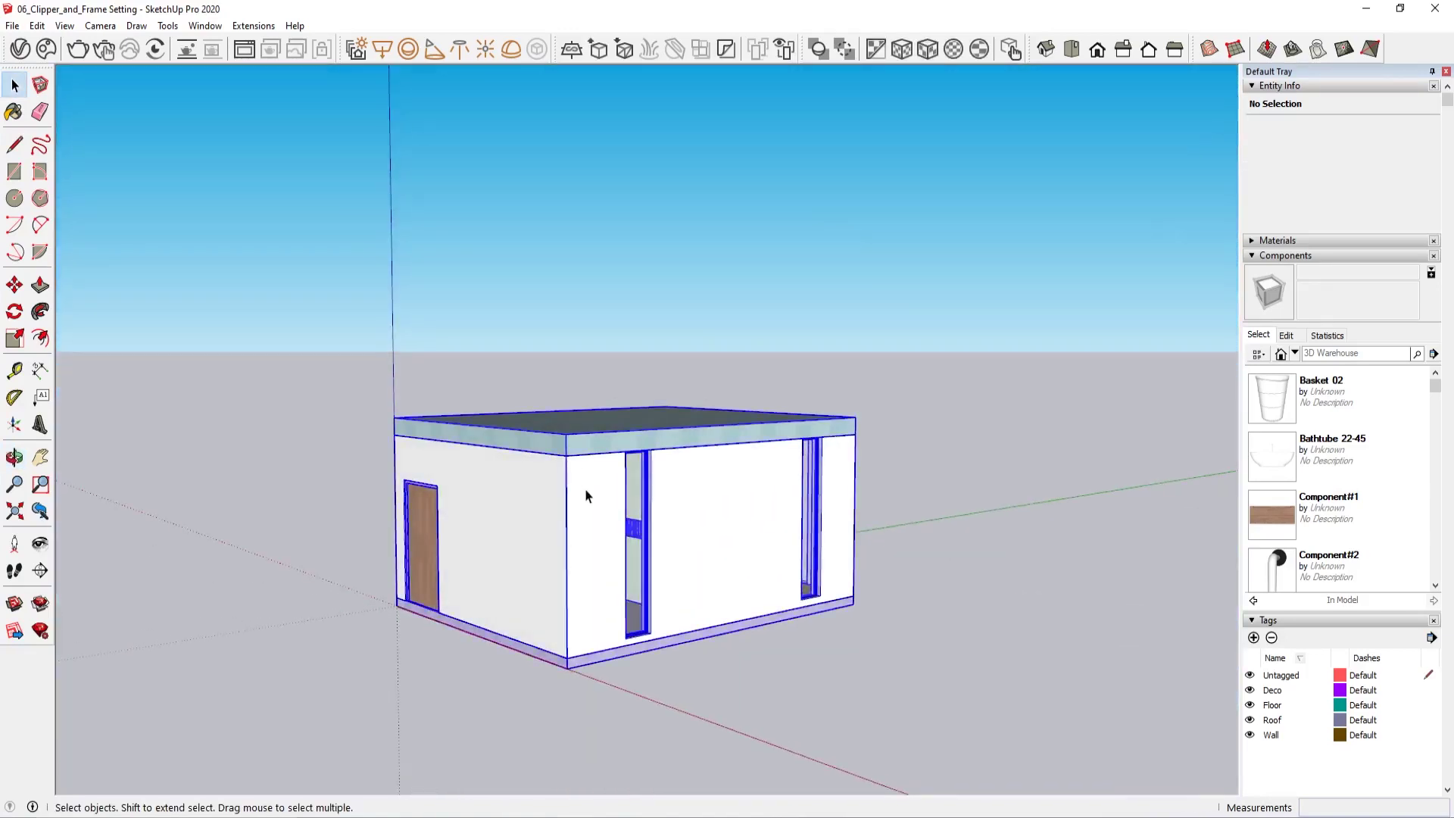
pyautogui.click(1249, 691)
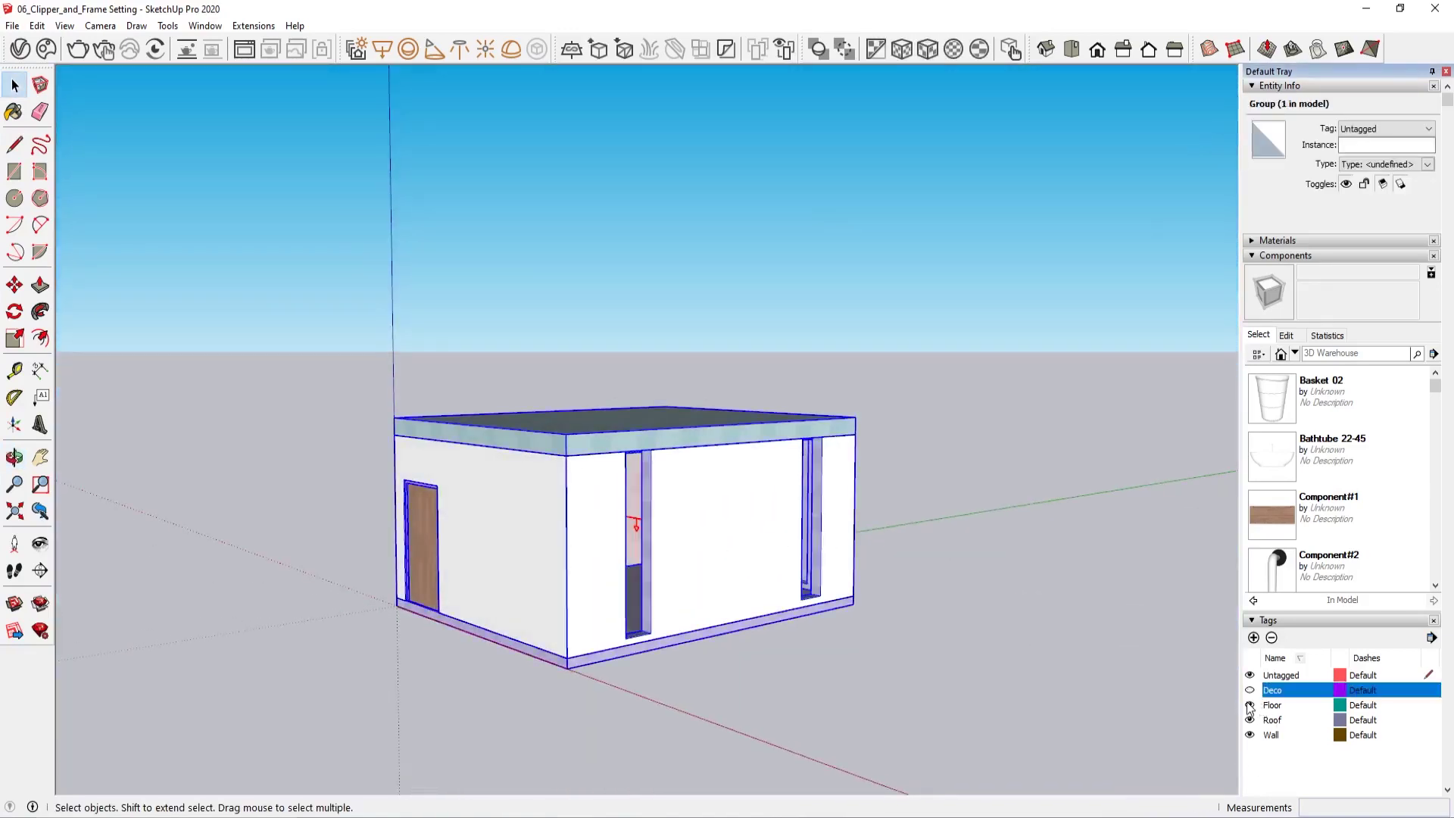
pyautogui.click(1250, 705)
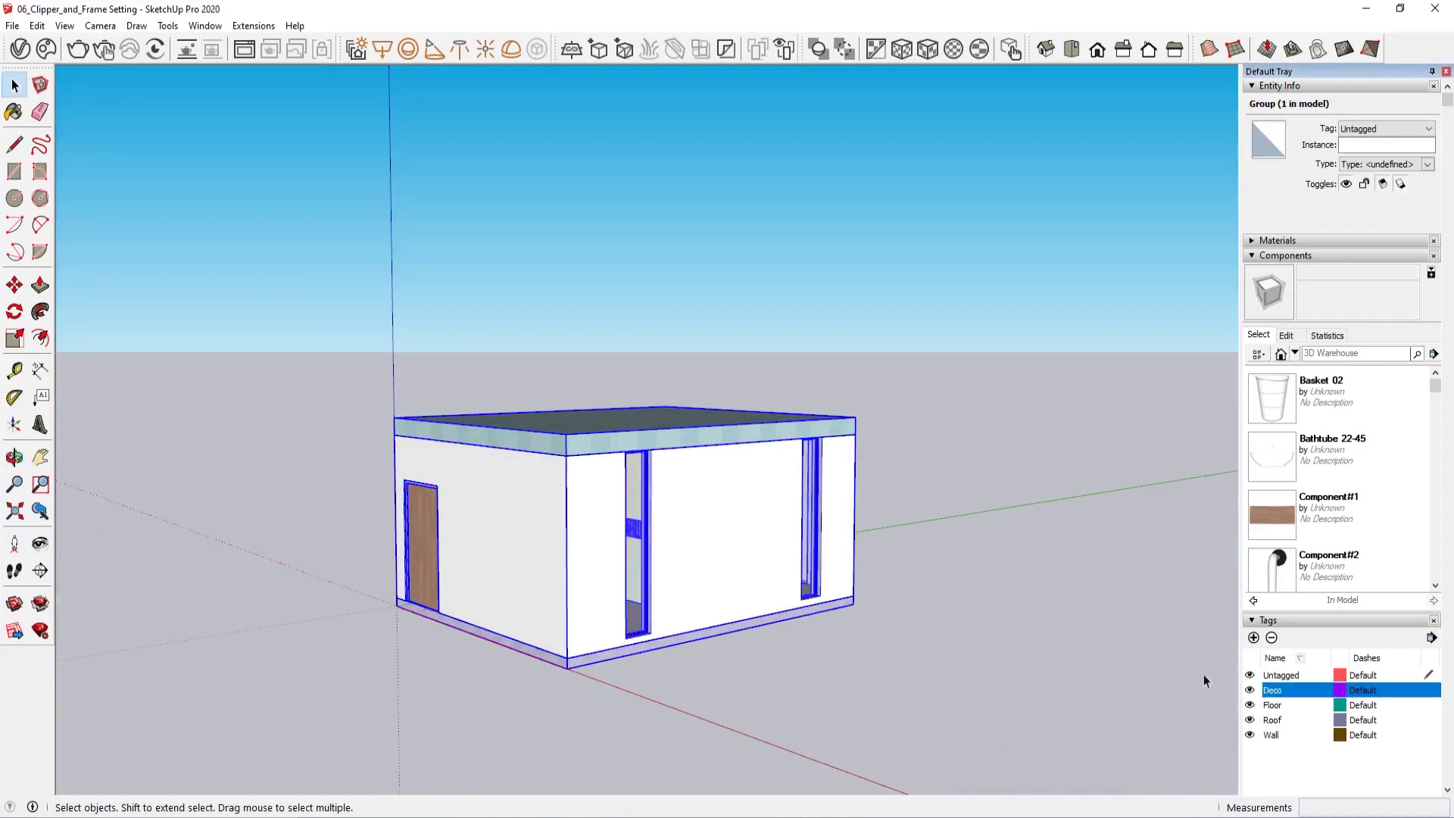
pyautogui.moveTo(570, 493); pyautogui.dragTo(577, 554, button='middle')
pyautogui.doubleClick(567, 496)
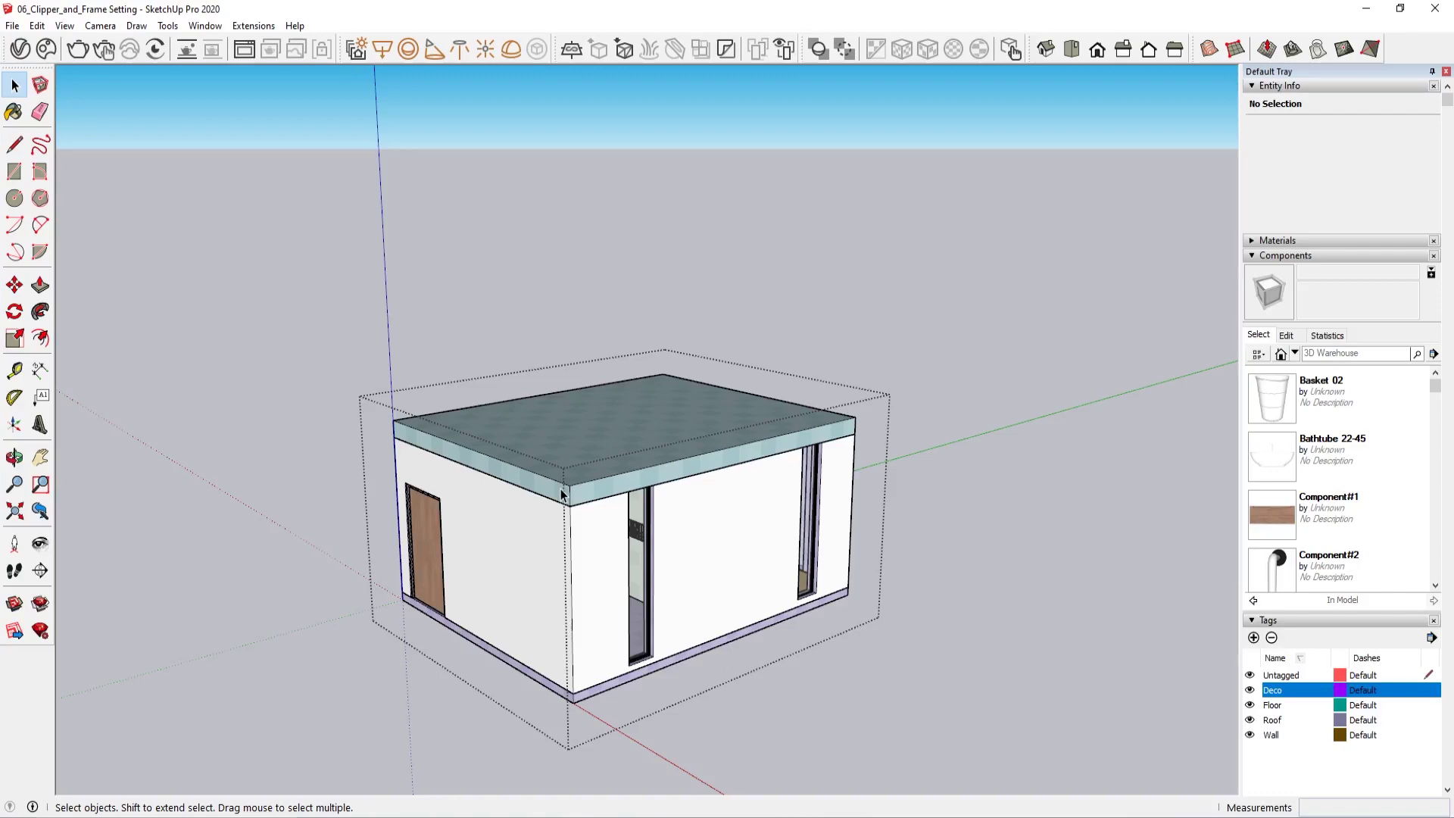
# Step: Select the roof, then return to Select and close the house group
pyautogui.click(563, 496)
pyautogui.moveTo(568, 500); pyautogui.dragTo(387, 544, button='middle')
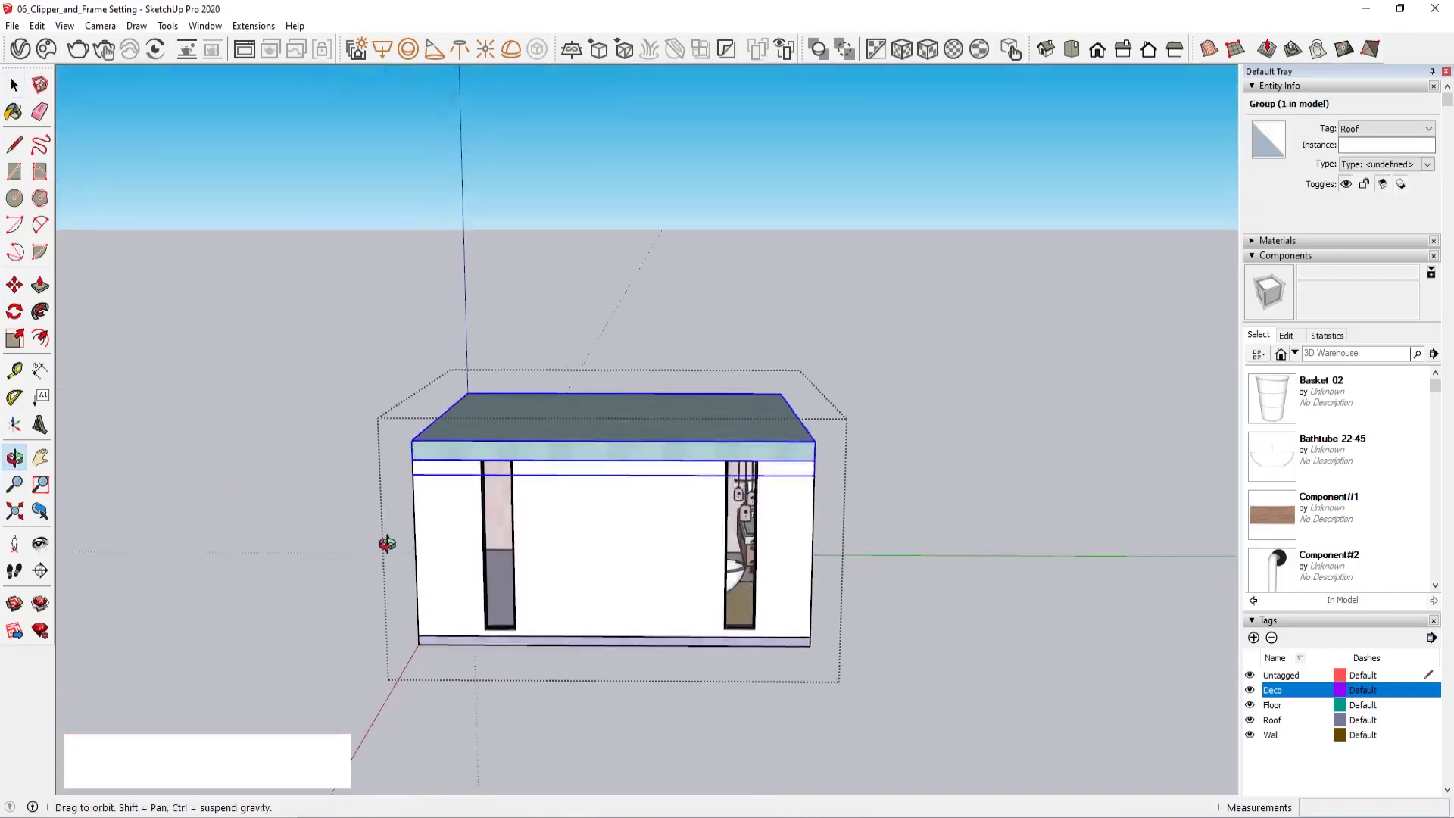
pyautogui.press('space')
pyautogui.click(861, 362)
# Step: Zoom through the window to inspect the bathroom interior, then orbit back out
pyautogui.scroll(2, 545, 552)
pyautogui.moveTo(546, 553); pyautogui.dragTo(506, 481, button='middle')
pyautogui.scroll(4, 584, 621)
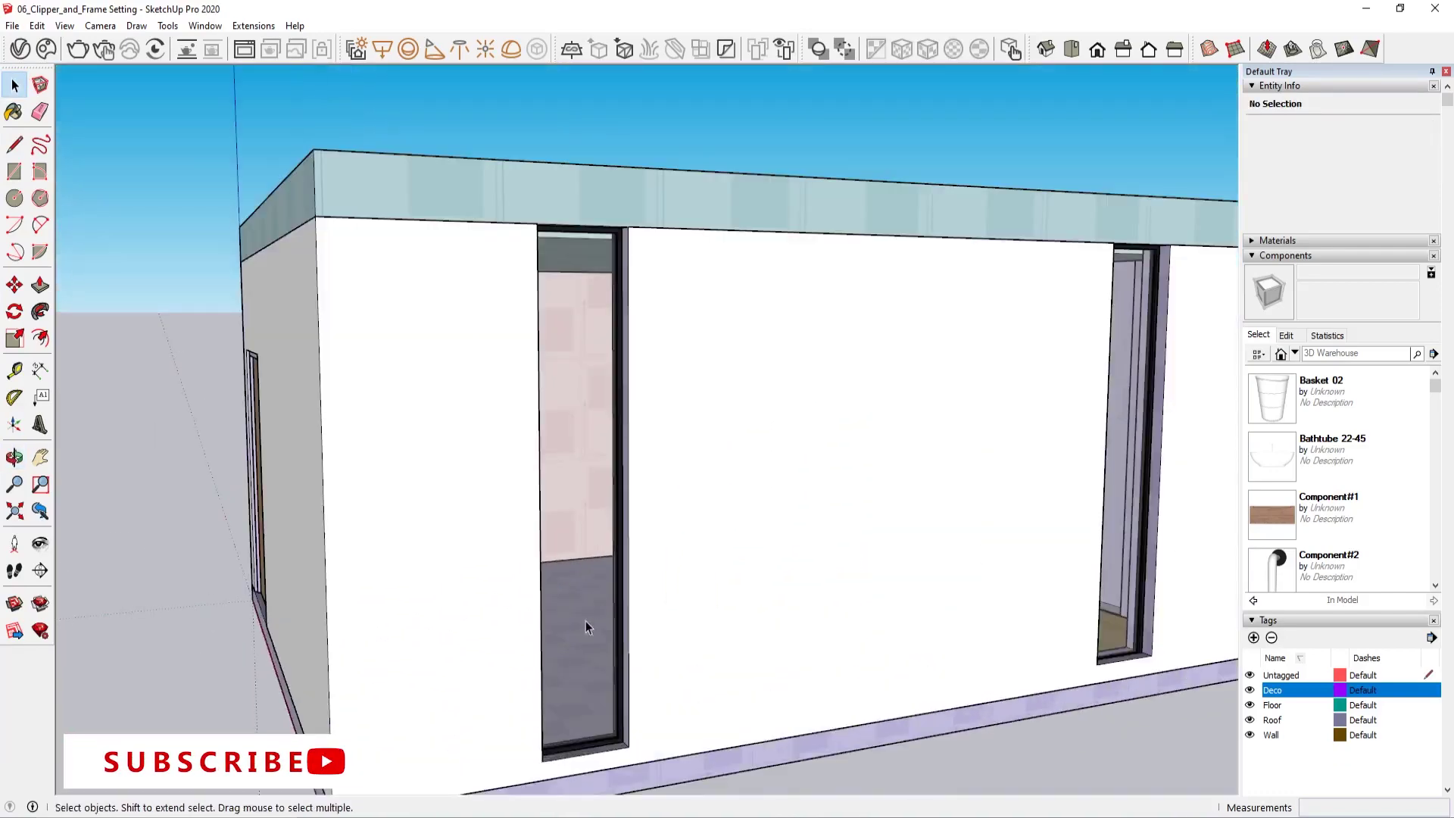
pyautogui.moveTo(585, 621)
pyautogui.mouseDown(button='middle')
pyautogui.moveTo(412, 646)
pyautogui.moveTo(438, 389)
pyautogui.moveTo(880, 702)
pyautogui.moveTo(1039, 558)
pyautogui.mouseUp(button='middle')
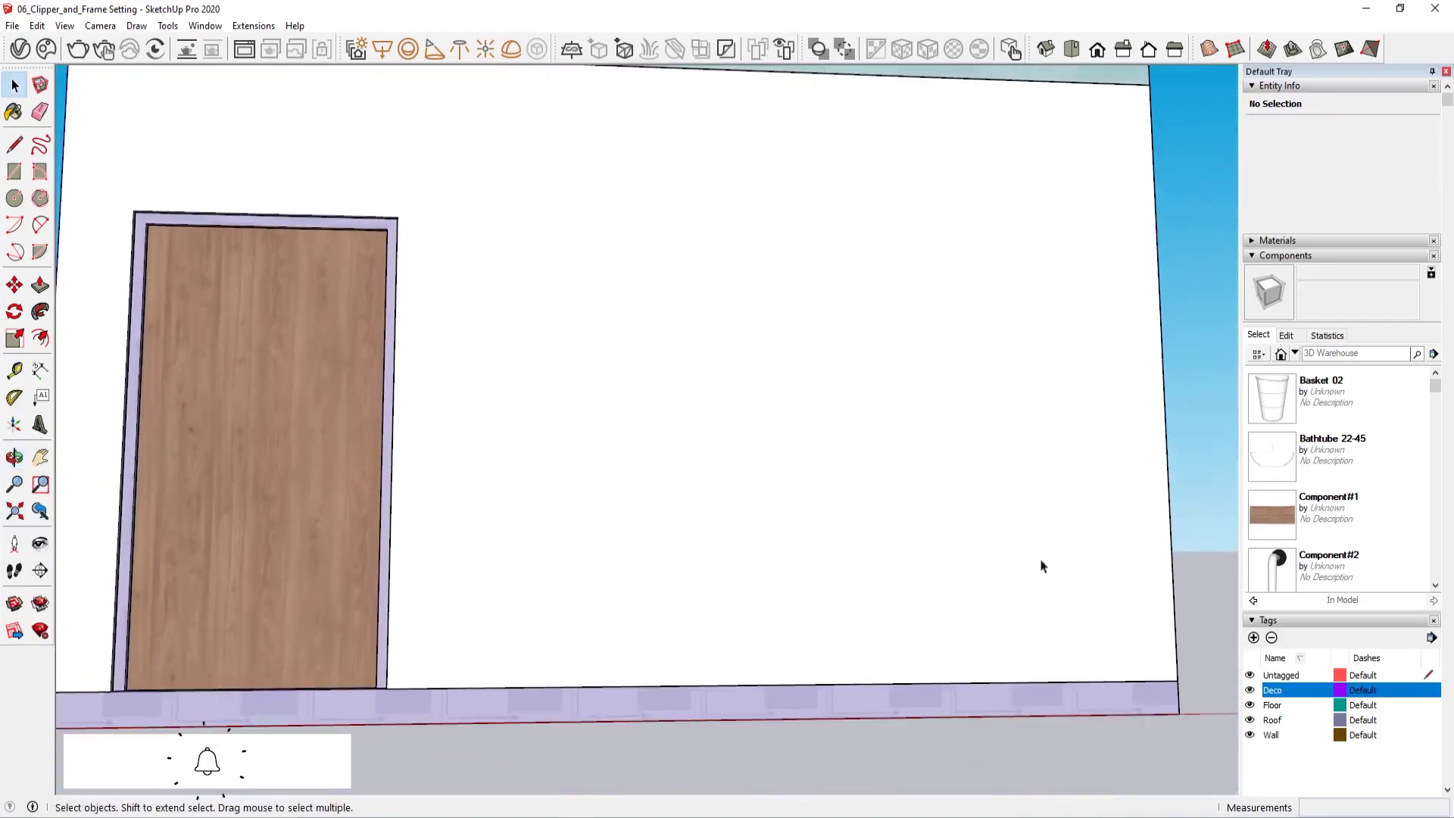
pyautogui.scroll(-6, 1041, 567)
pyautogui.scroll(5, 494, 621)
pyautogui.scroll(3, 472, 528)
pyautogui.scroll(2, 488, 532)
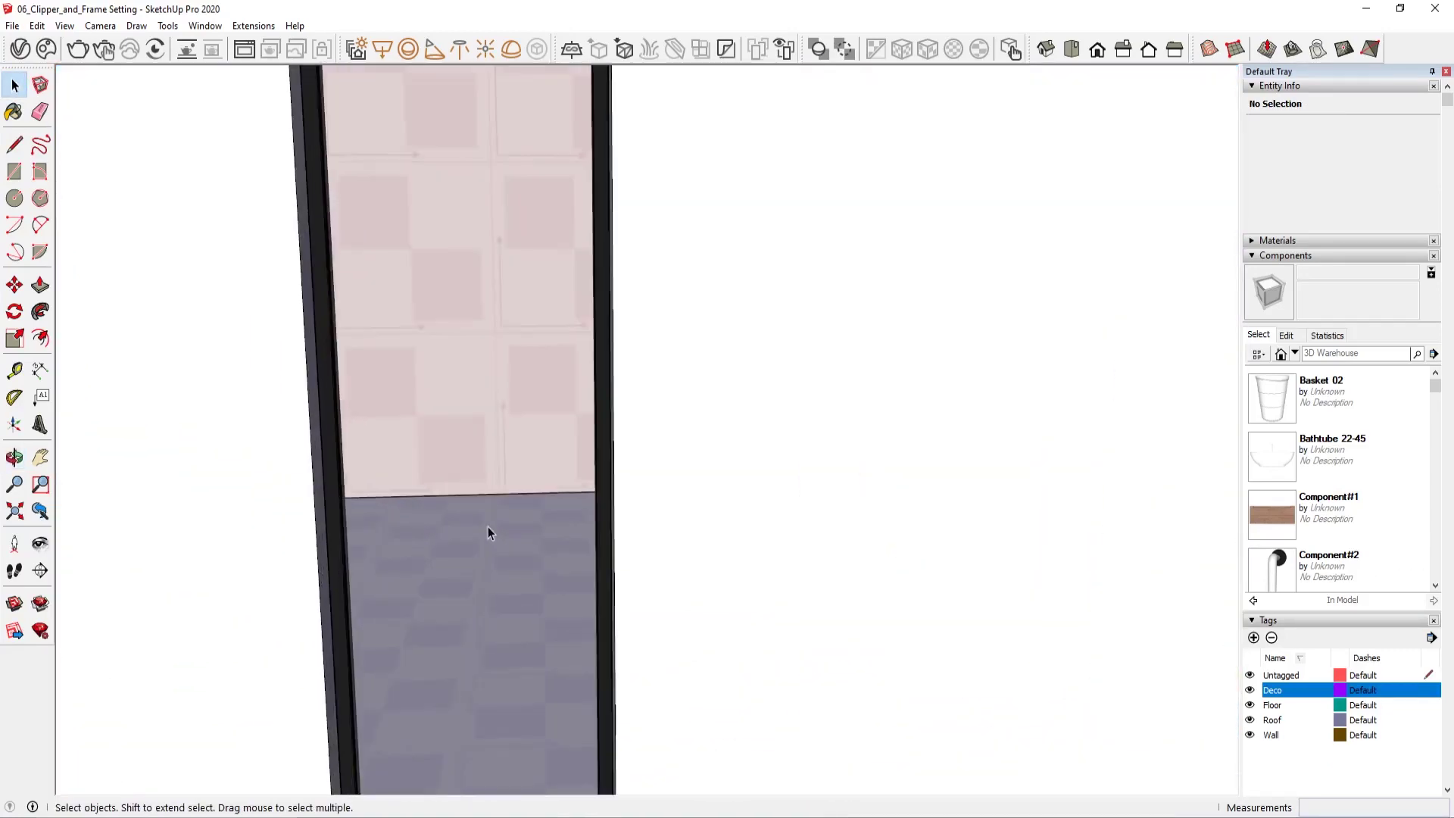
pyautogui.scroll(3, 488, 526)
pyautogui.scroll(2, 474, 481)
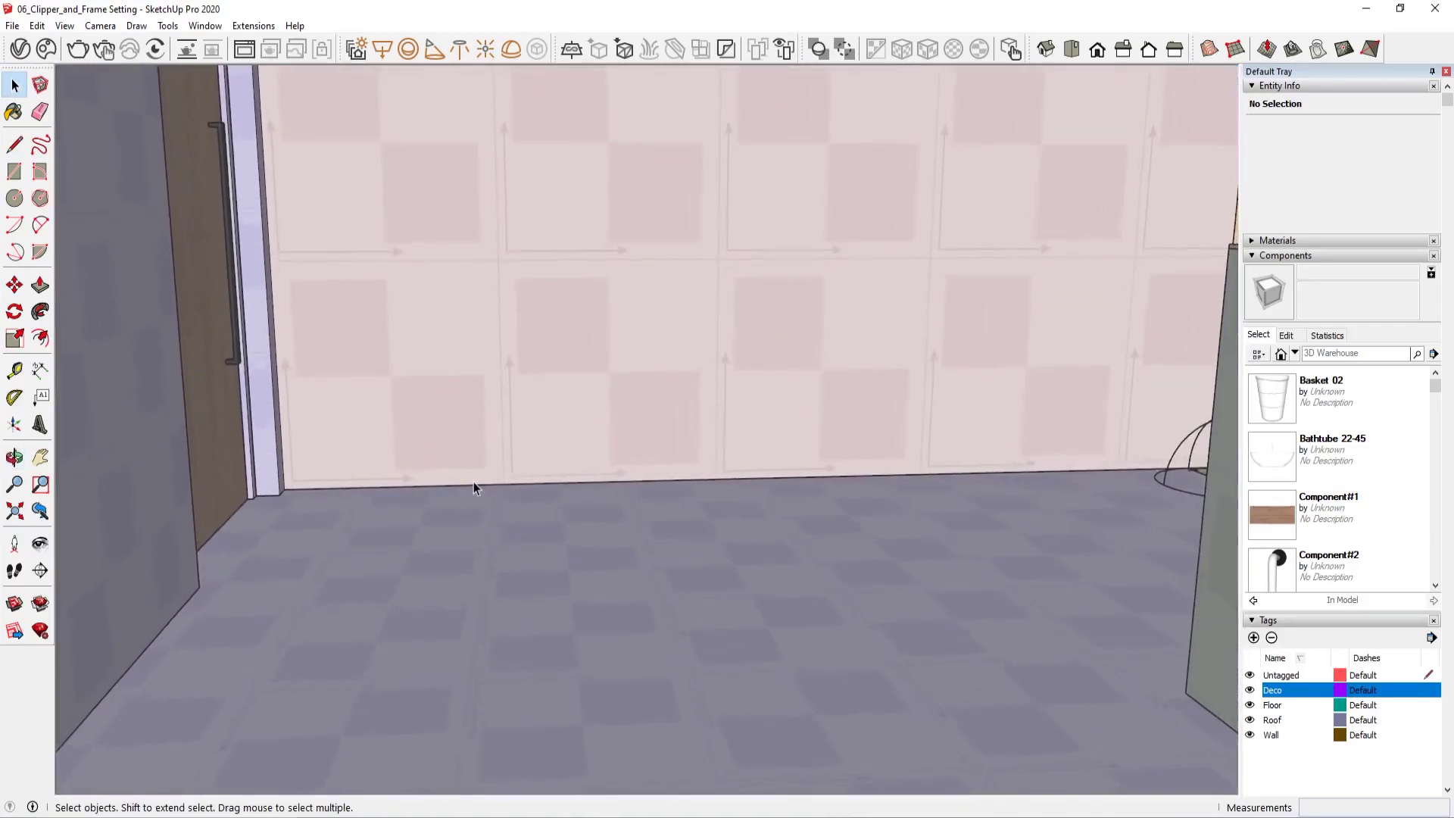
pyautogui.scroll(-1, 474, 482)
pyautogui.scroll(-2, 471, 482)
pyautogui.scroll(-3, 571, 507)
pyautogui.scroll(-2, 383, 494)
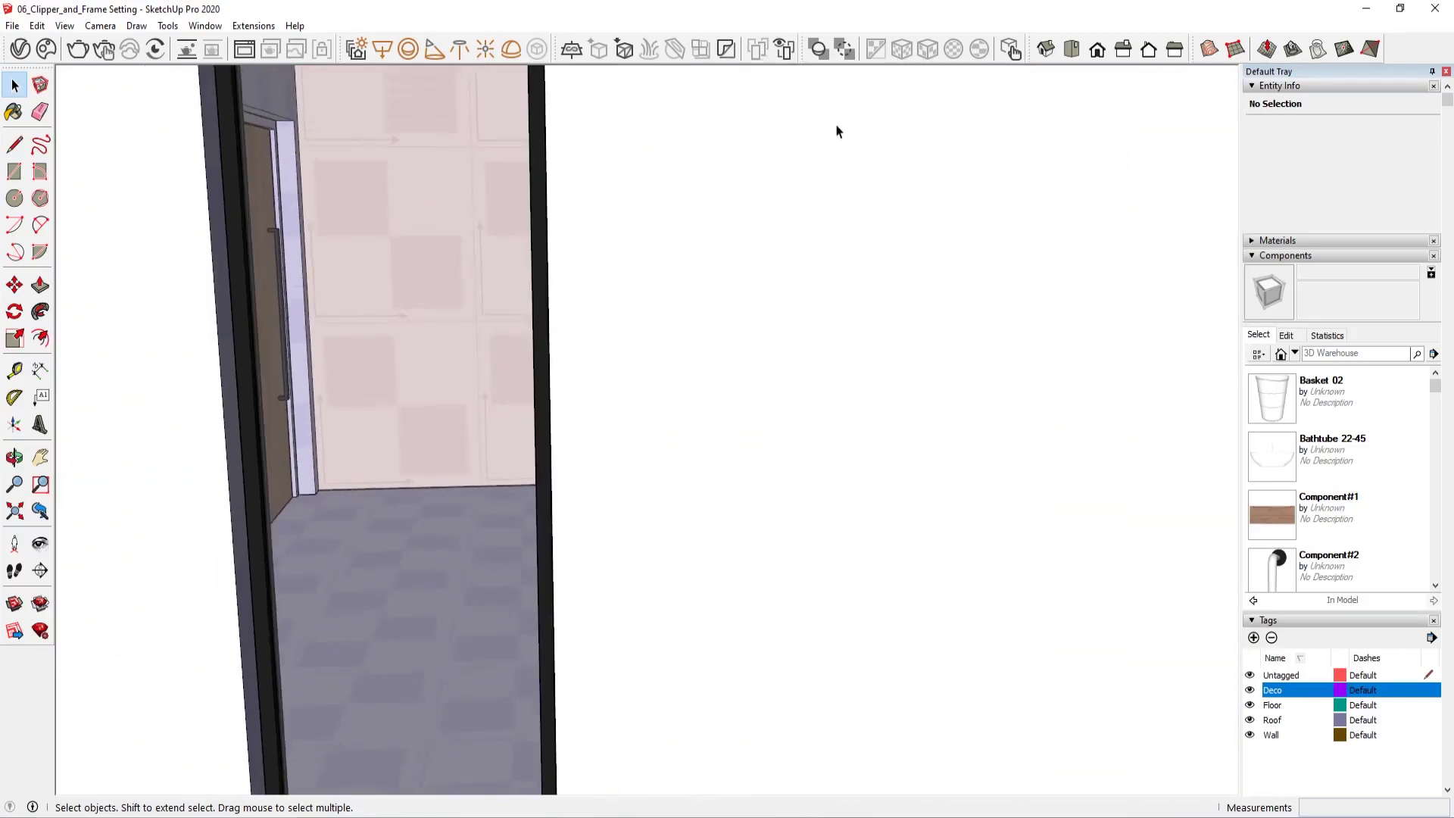
pyautogui.scroll(-3, 748, 296)
pyautogui.scroll(-3, 524, 465)
pyautogui.scroll(-2, 795, 610)
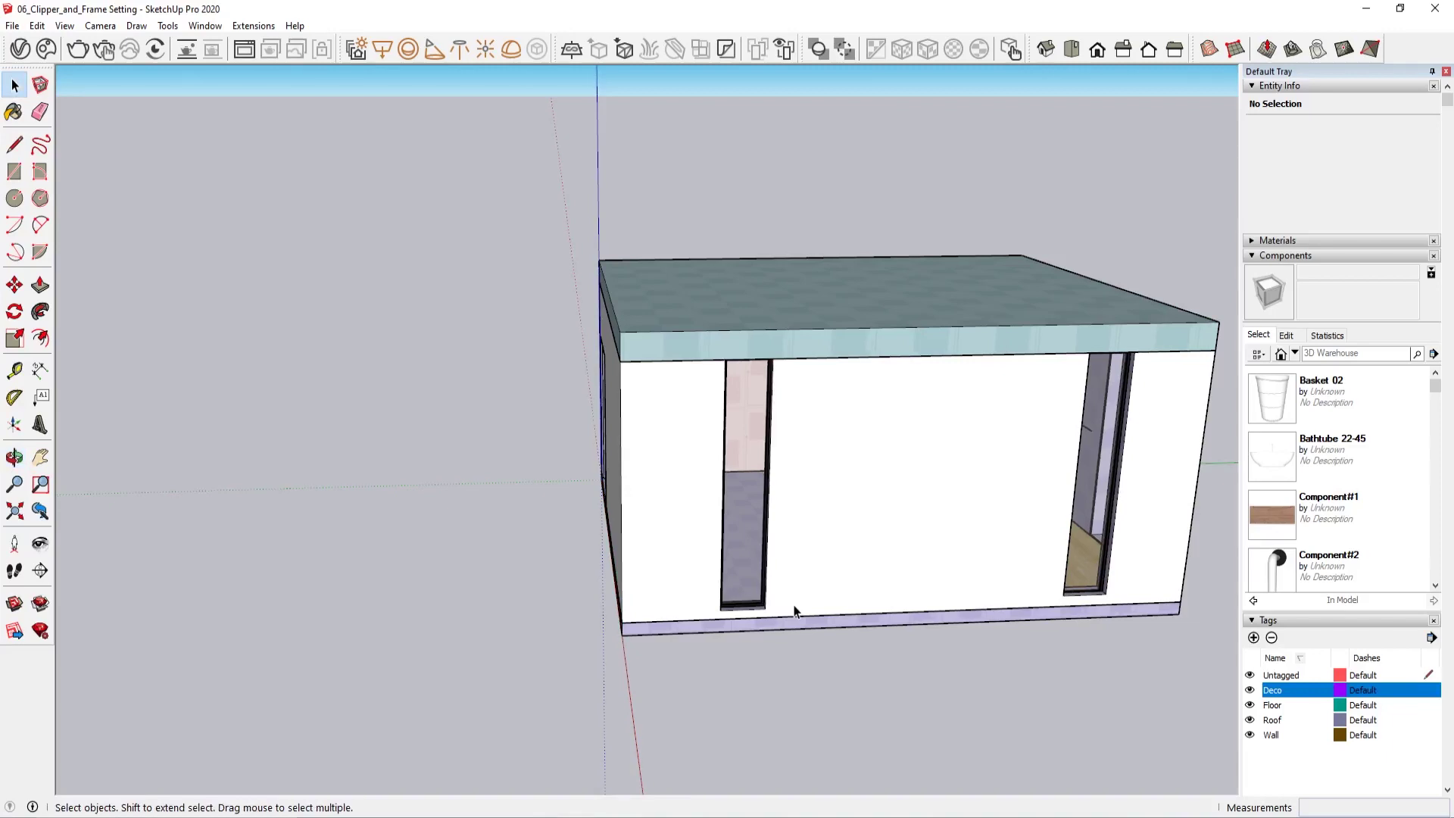
pyautogui.moveTo(760, 610)
pyautogui.mouseDown(button='middle')
pyautogui.moveTo(493, 509)
pyautogui.moveTo(740, 537)
pyautogui.mouseUp(button='middle')
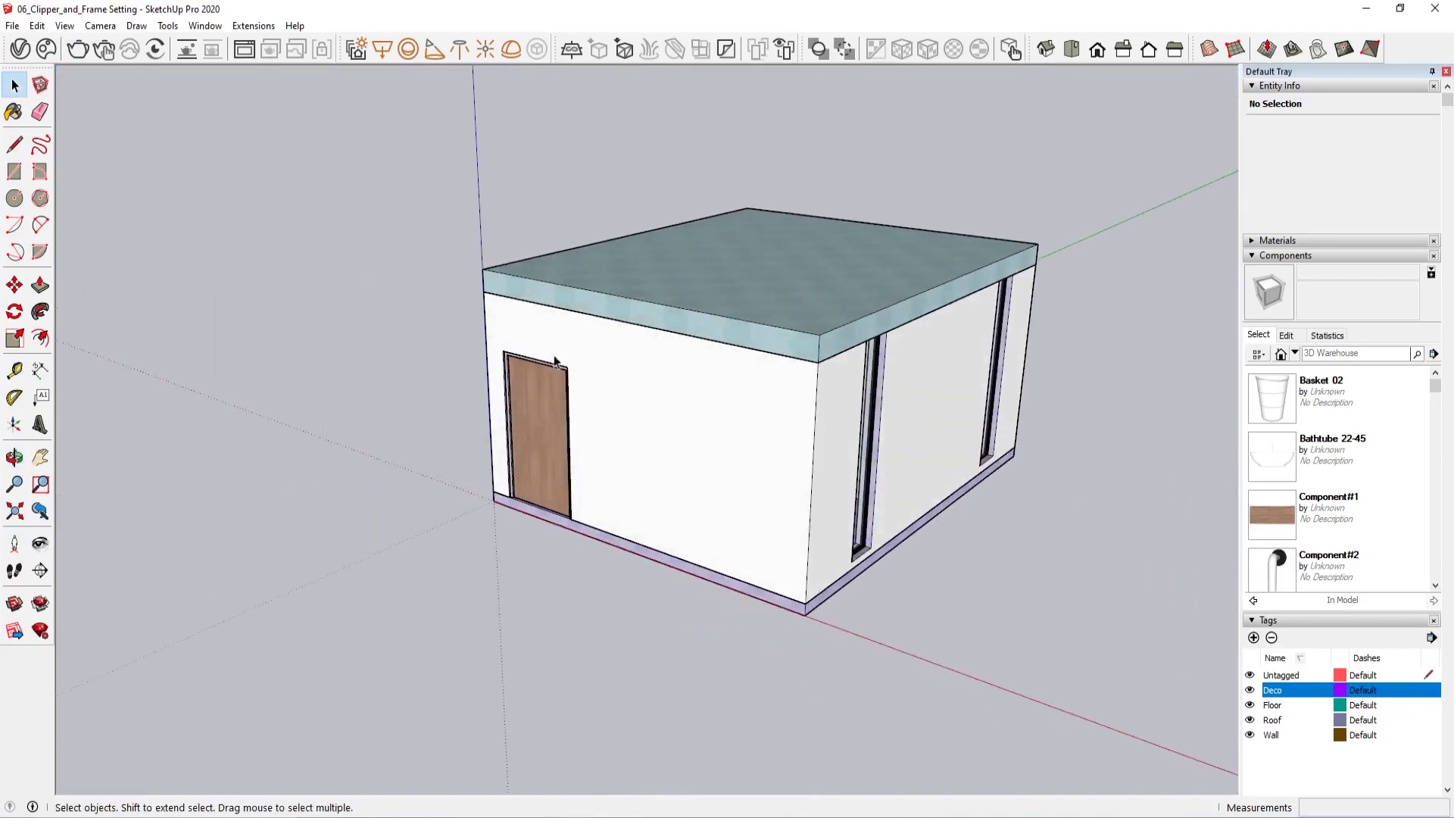
pyautogui.moveTo(906, 674); pyautogui.dragTo(343, 498, button='middle')
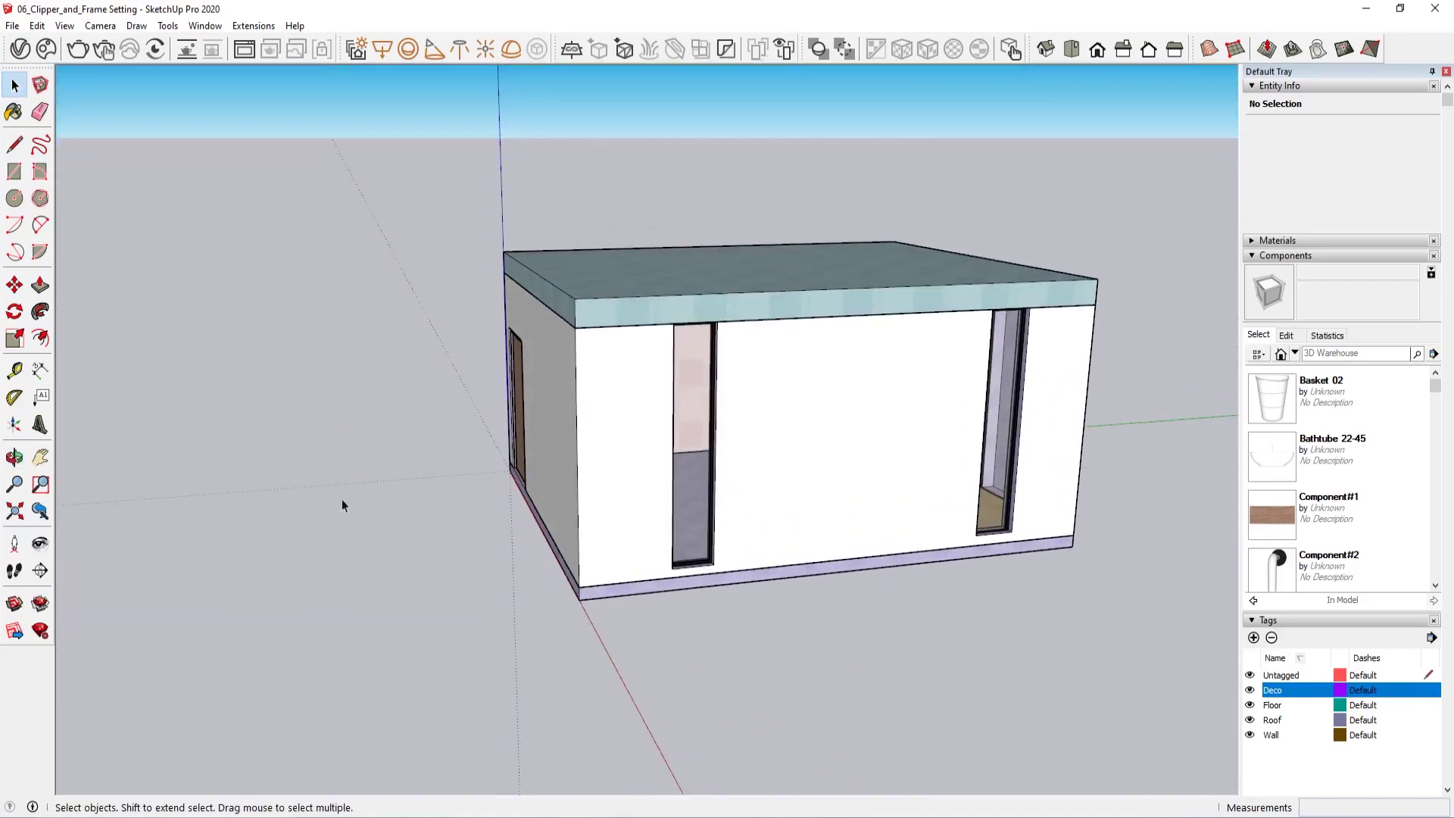
# Step: Enable the Section toolbar from View > Toolbars and dock it in the left tool column
pyautogui.click(61, 27)
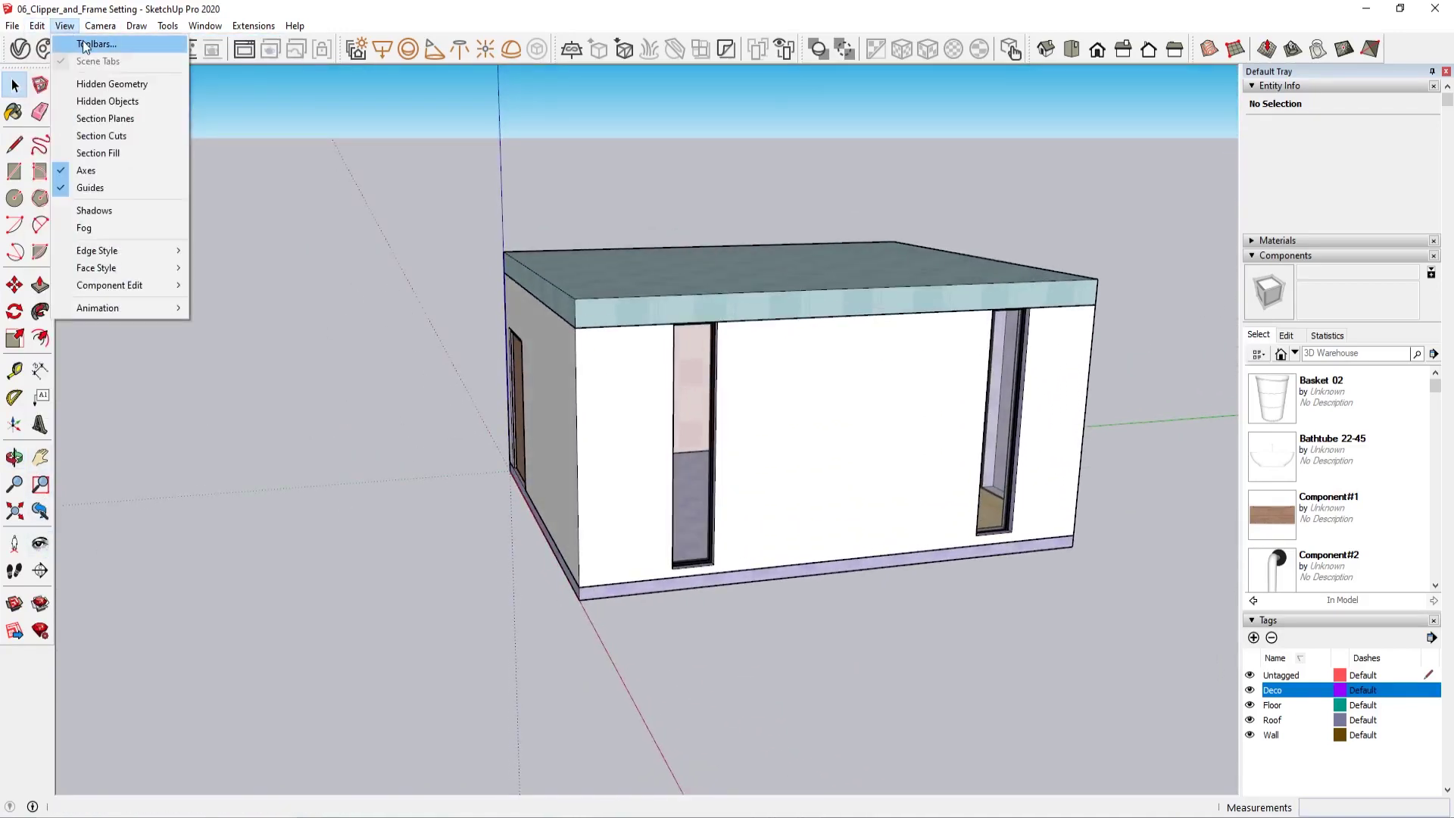
pyautogui.click(92, 43)
pyautogui.scroll(-2, 604, 460)
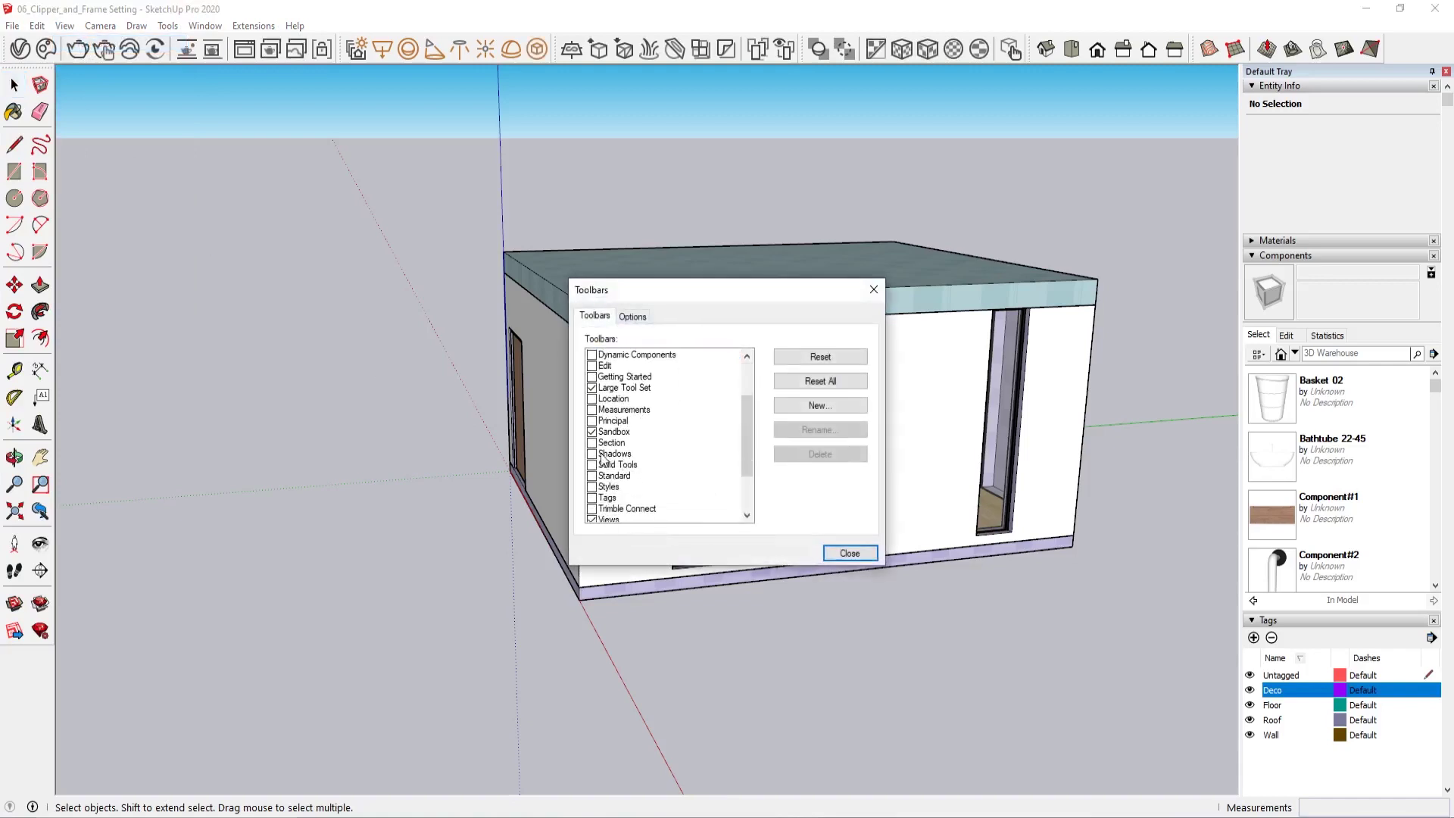
pyautogui.click(592, 443)
pyautogui.click(871, 554)
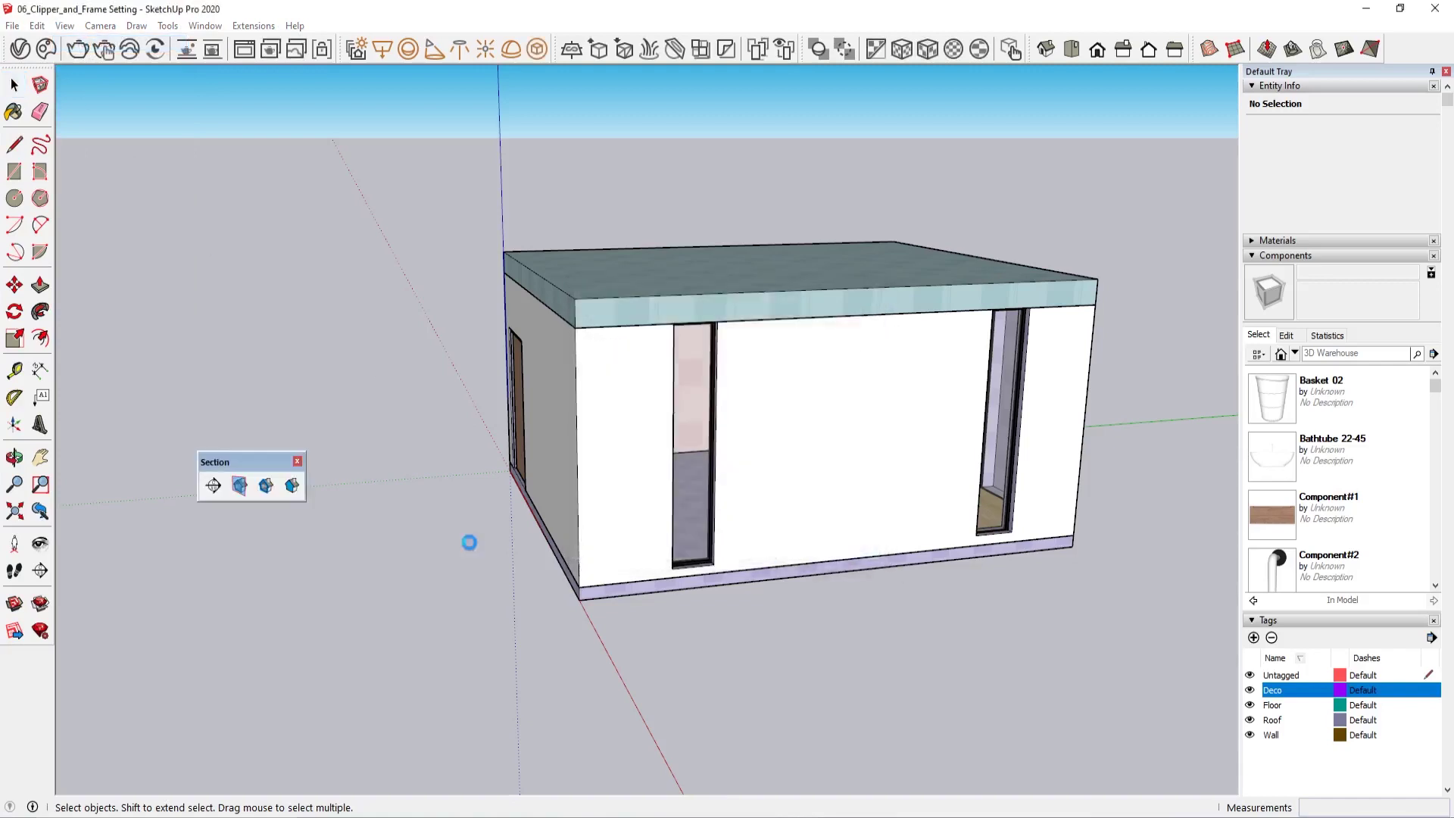
pyautogui.moveTo(257, 461)
pyautogui.mouseDown()
pyautogui.moveTo(26, 685)
pyautogui.moveTo(11, 655)
pyautogui.mouseUp()
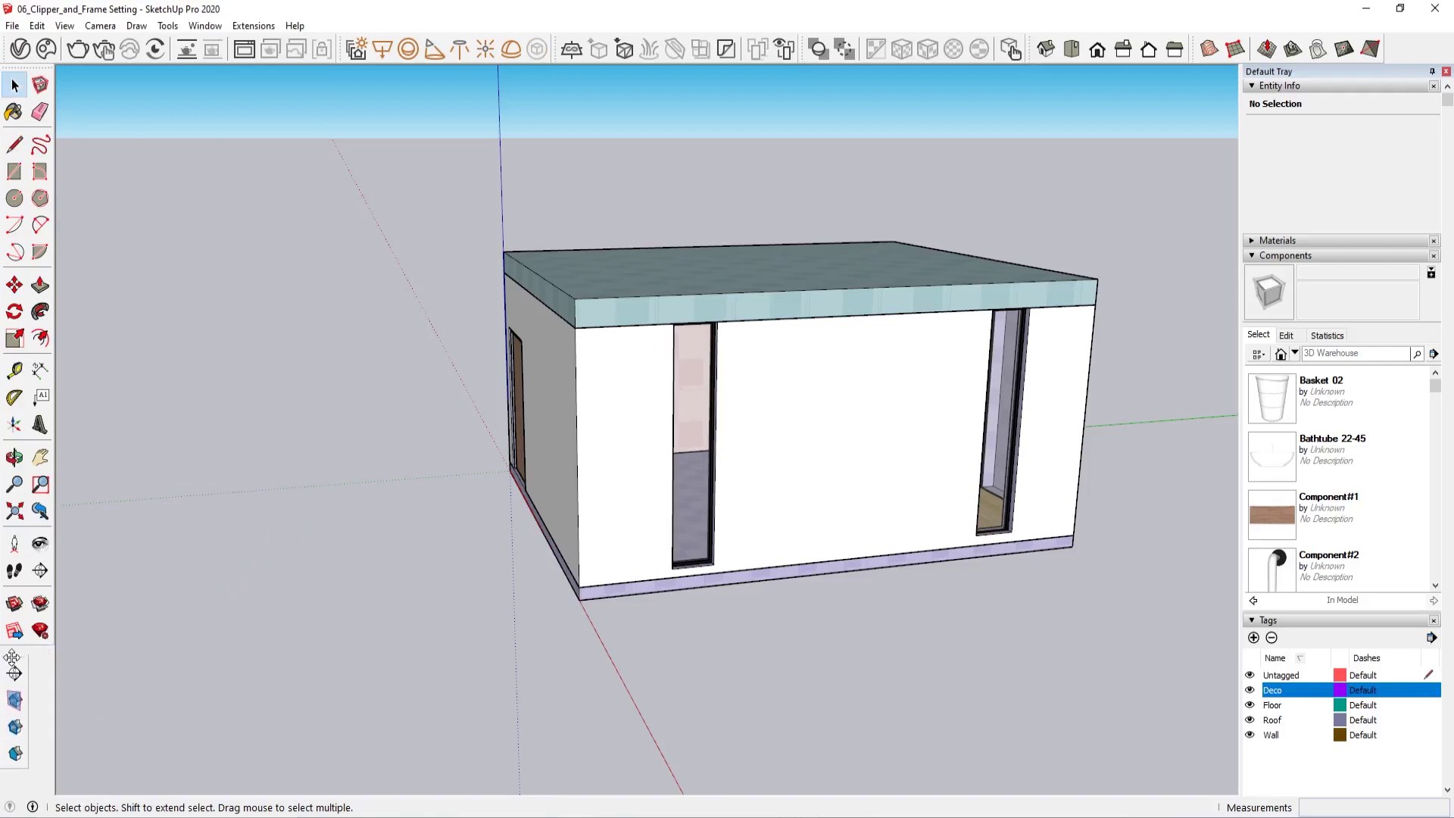
pyautogui.moveTo(46, 643); pyautogui.dragTo(189, 636, button='middle')
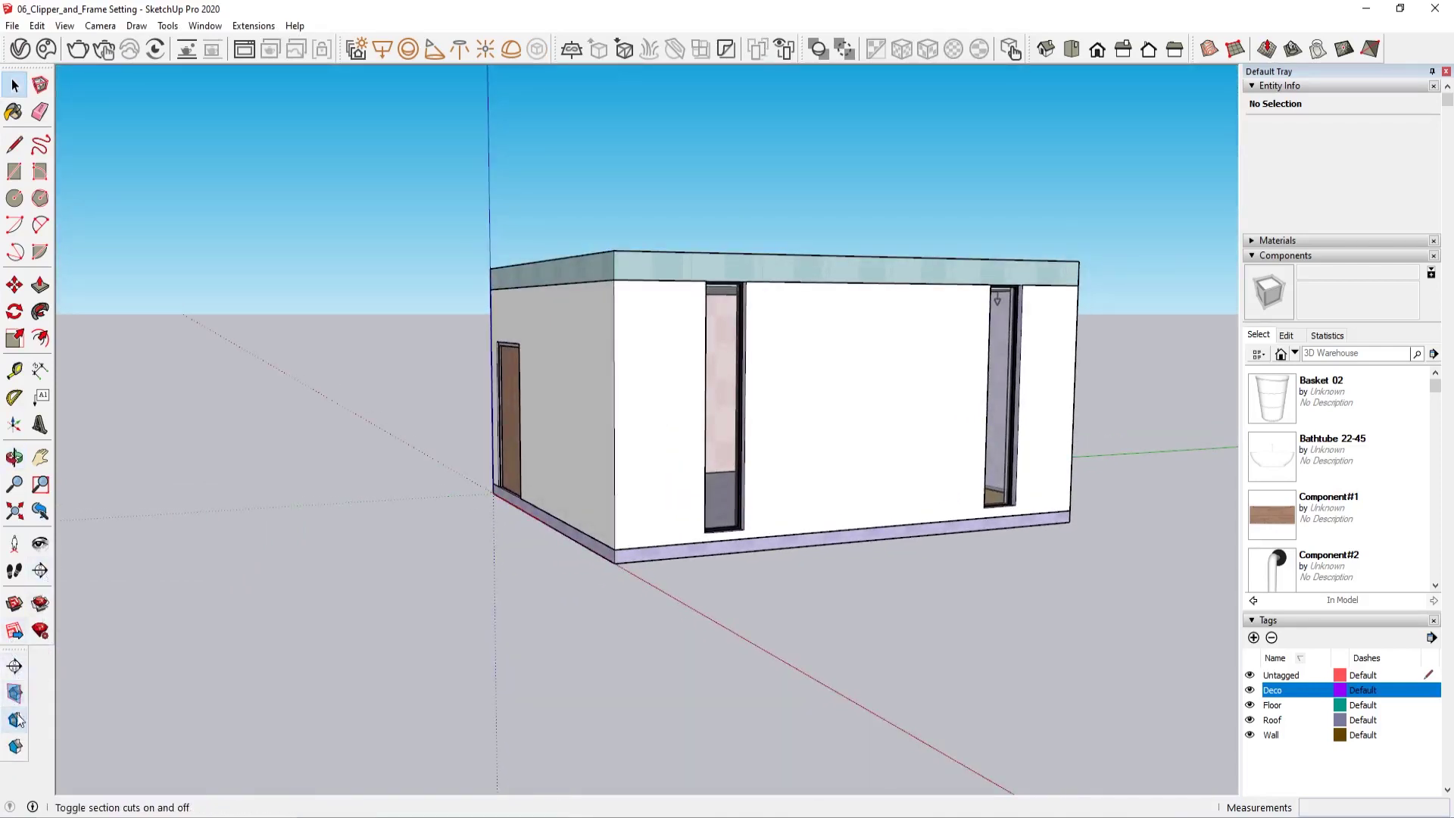
# Step: Place a section plane on the front wall, keeping the default name Section 2
pyautogui.click(15, 666)
pyautogui.moveTo(99, 666)
pyautogui.mouseDown(button='middle')
pyautogui.moveTo(318, 707)
pyautogui.moveTo(425, 643)
pyautogui.mouseUp(button='middle')
pyautogui.click(574, 425)
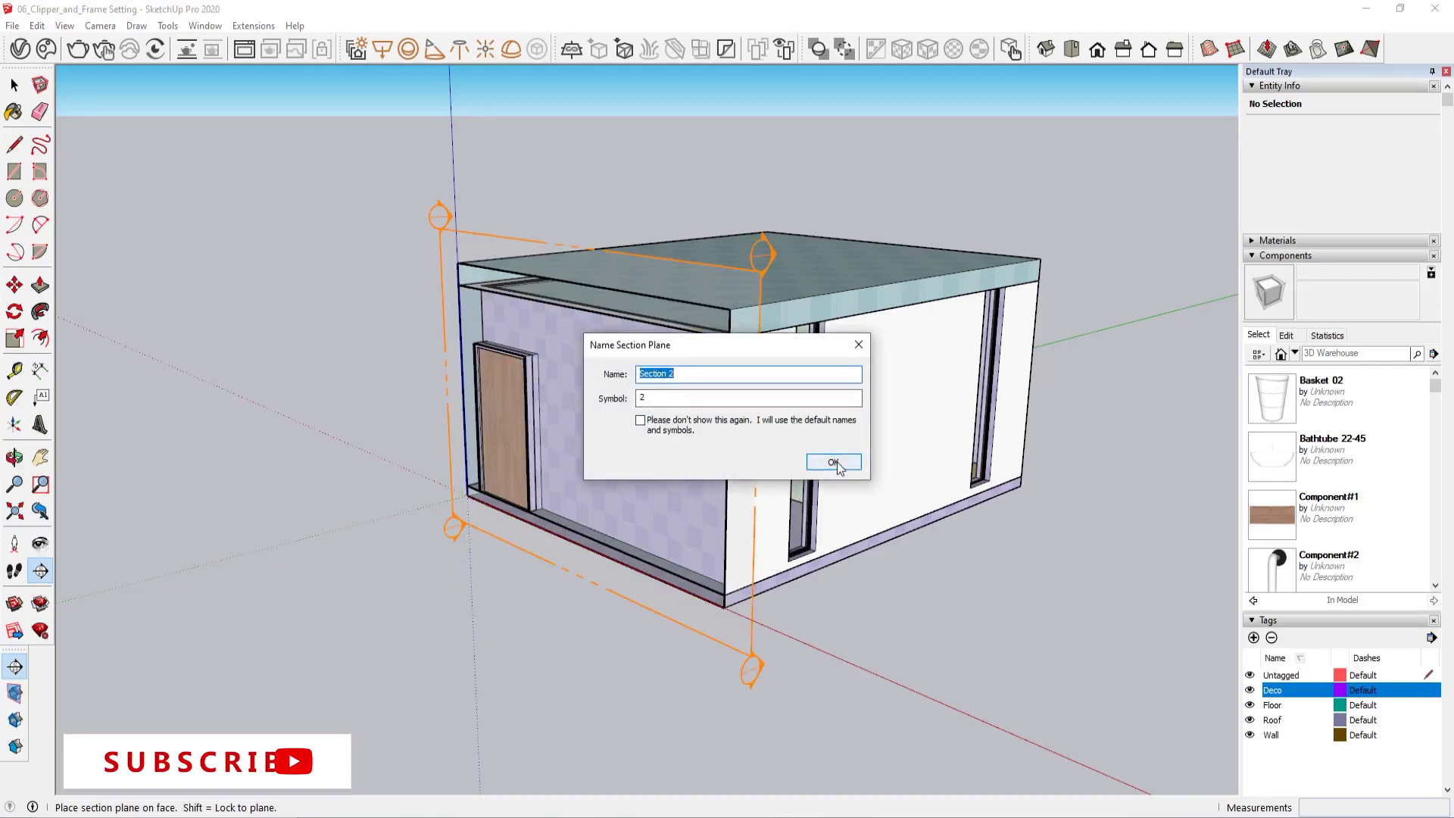
pyautogui.click(838, 462)
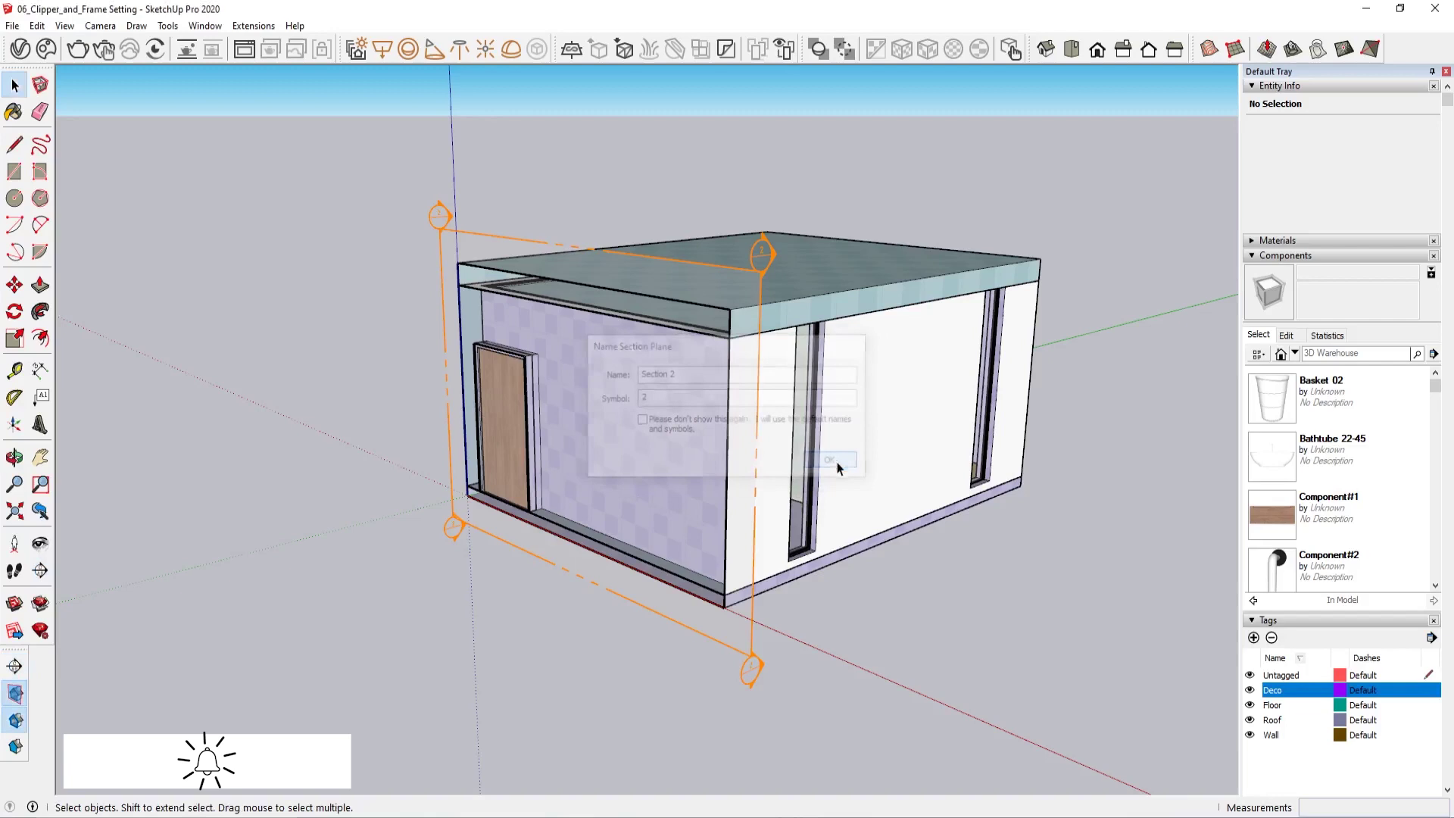
# Step: Move Section 2 into the bathroom and orbit to inspect the cut interior
pyautogui.click(746, 664)
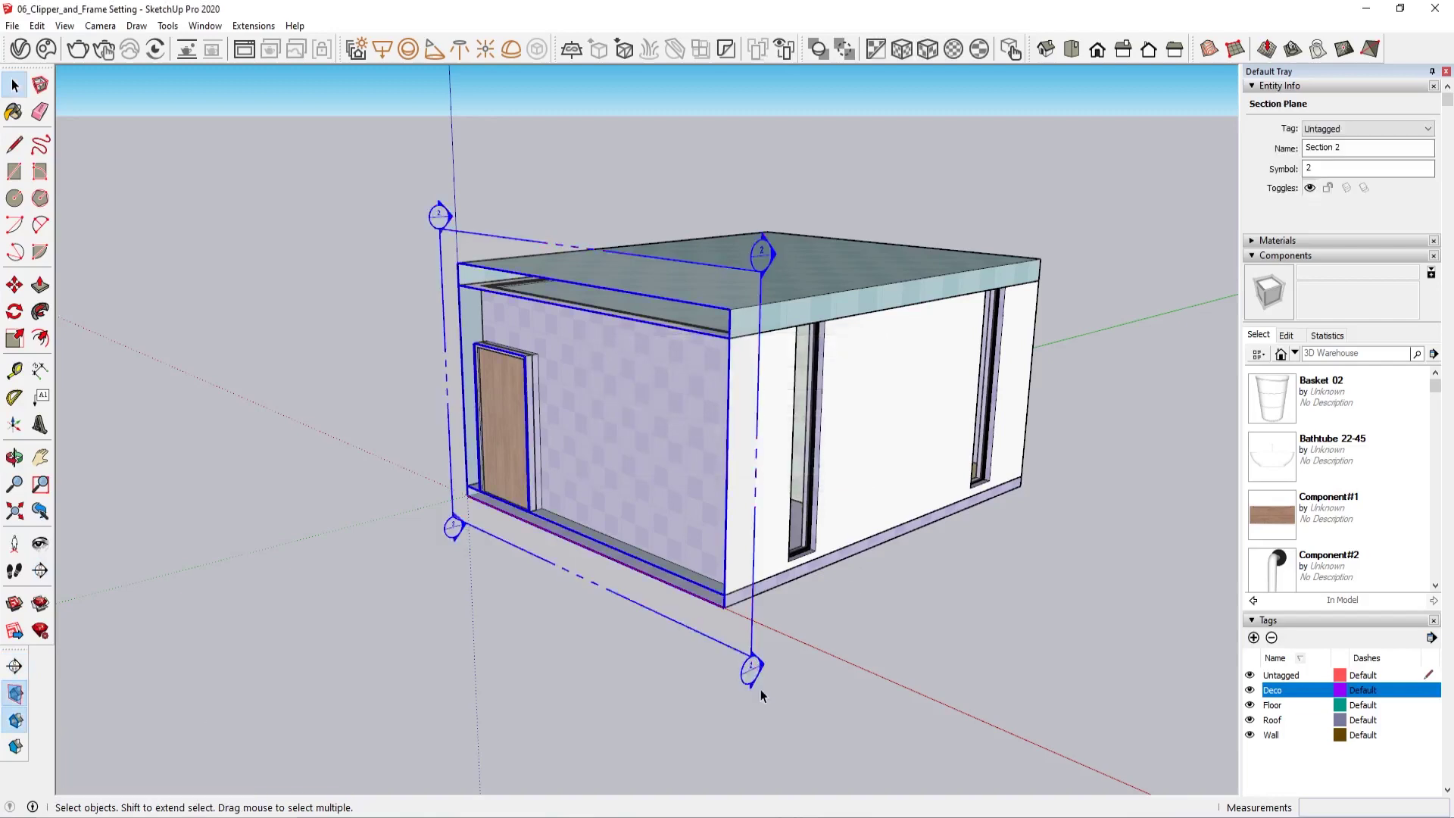
pyautogui.press('m')
pyautogui.moveTo(765, 682)
pyautogui.mouseDown()
pyautogui.moveTo(1012, 597)
pyautogui.moveTo(966, 588)
pyautogui.moveTo(805, 646)
pyautogui.mouseUp()
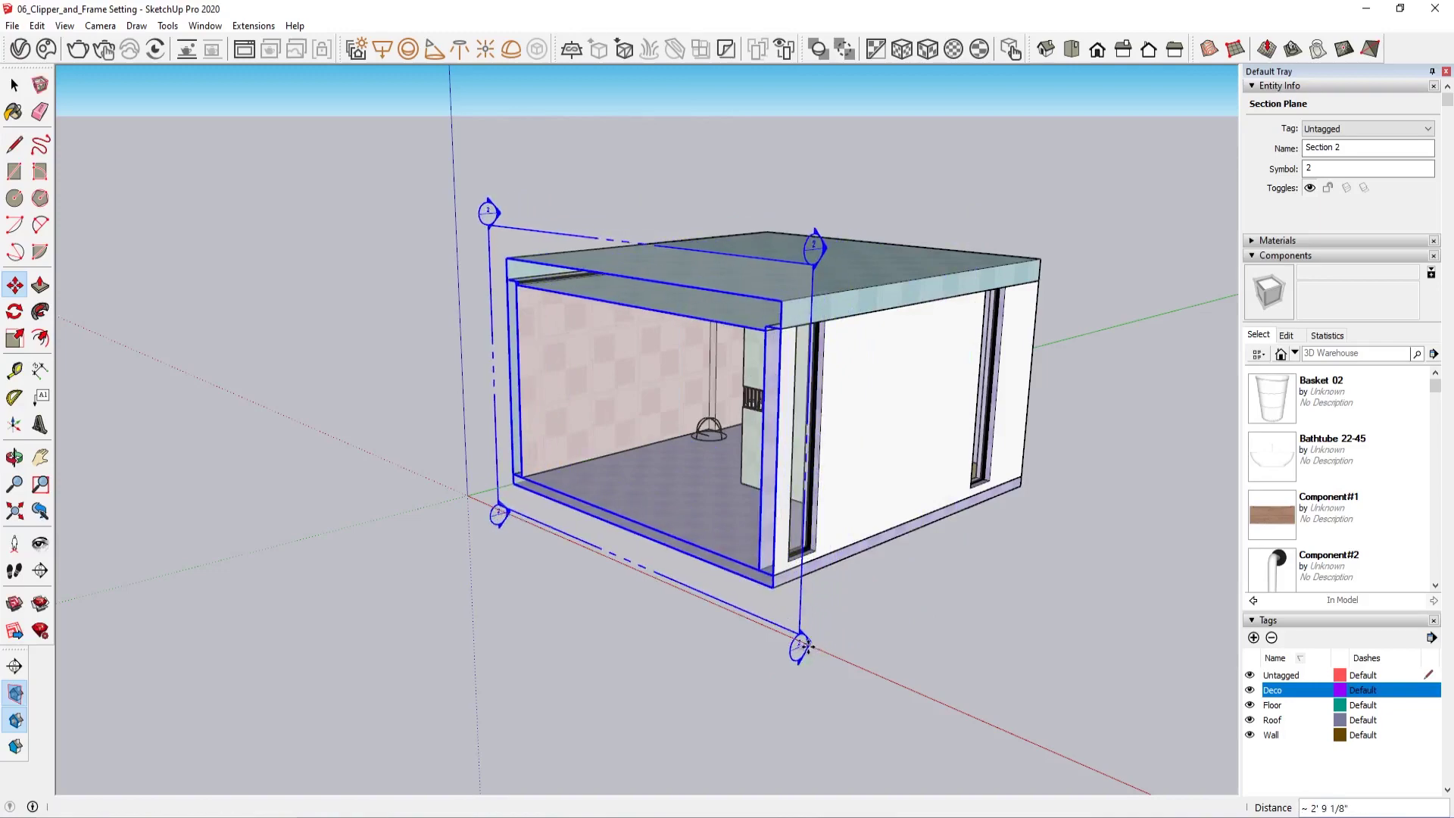
pyautogui.press('space')
pyautogui.moveTo(828, 617)
pyautogui.mouseDown(button='middle')
pyautogui.moveTo(697, 546)
pyautogui.moveTo(536, 534)
pyautogui.moveTo(432, 502)
pyautogui.mouseUp(button='middle')
pyautogui.scroll(3, 431, 503)
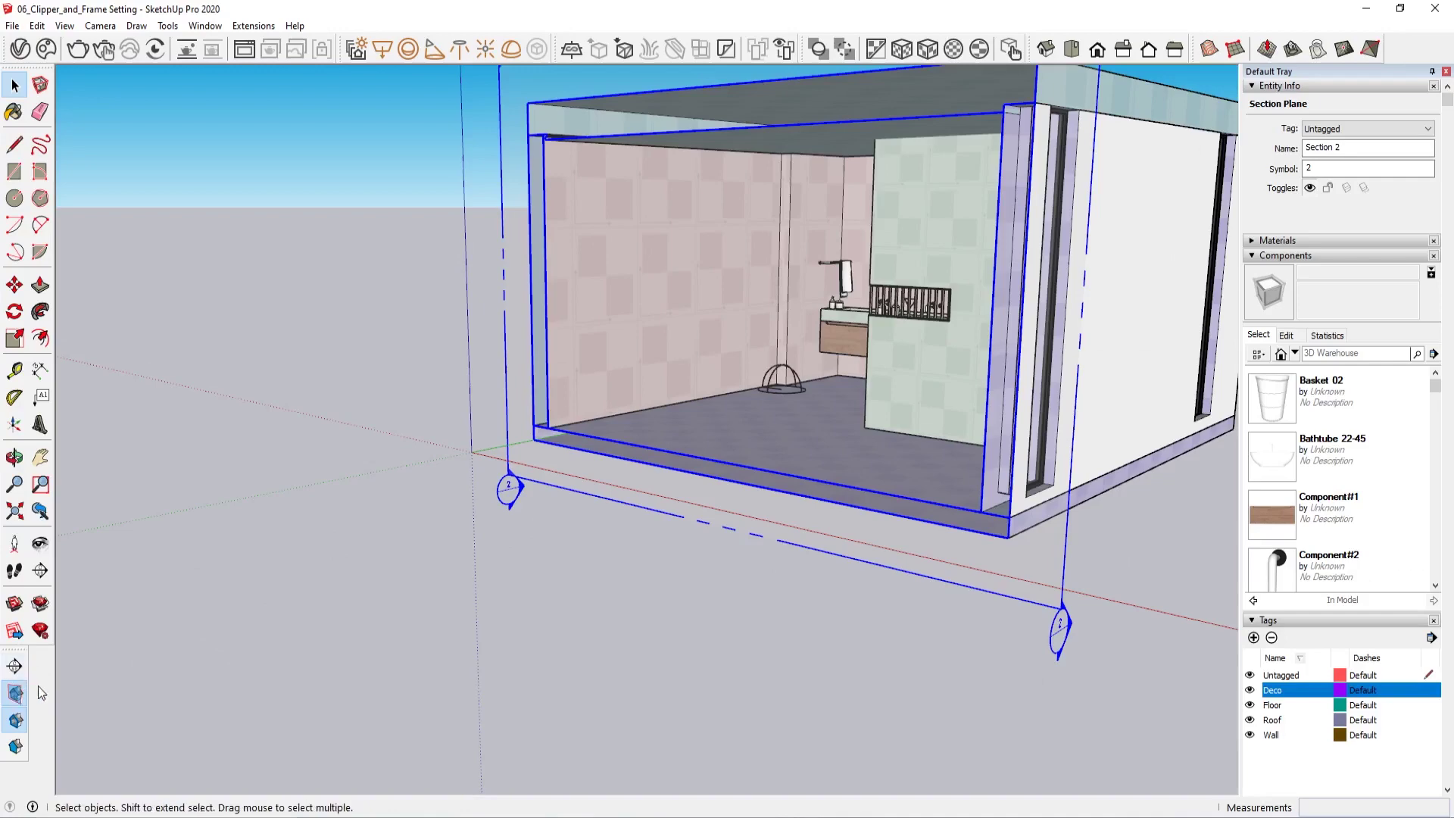
pyautogui.scroll(-3, 346, 659)
pyautogui.click(653, 562)
pyautogui.moveTo(653, 562)
pyautogui.mouseDown(button='middle')
pyautogui.moveTo(622, 615)
pyautogui.moveTo(376, 623)
pyautogui.mouseUp(button='middle')
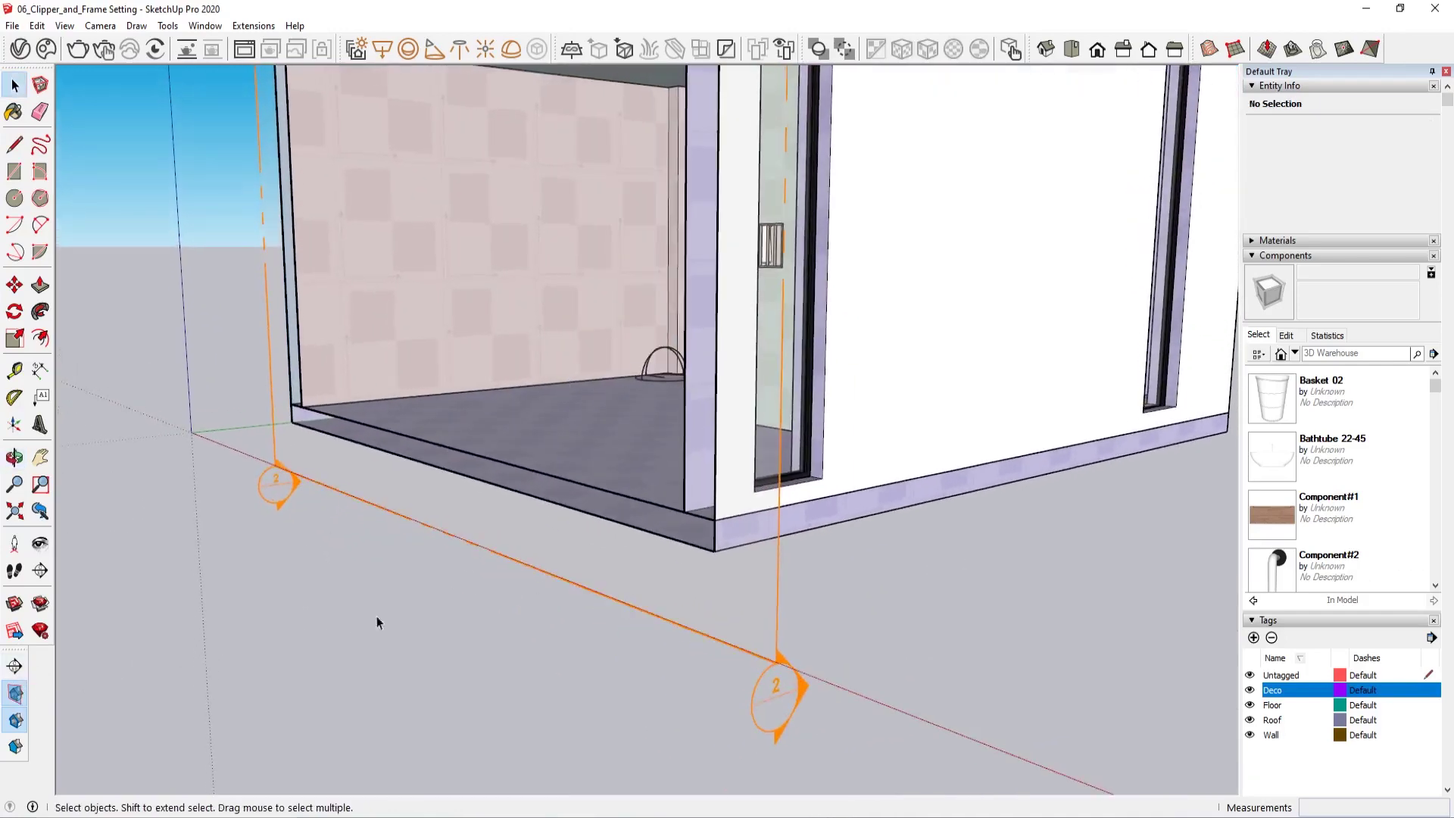
# Step: Toggle section plane display off and on, then switch Section Cuts off
pyautogui.click(15, 692)
pyautogui.scroll(-5, 497, 675)
pyautogui.moveTo(497, 675); pyautogui.dragTo(419, 215, button='middle')
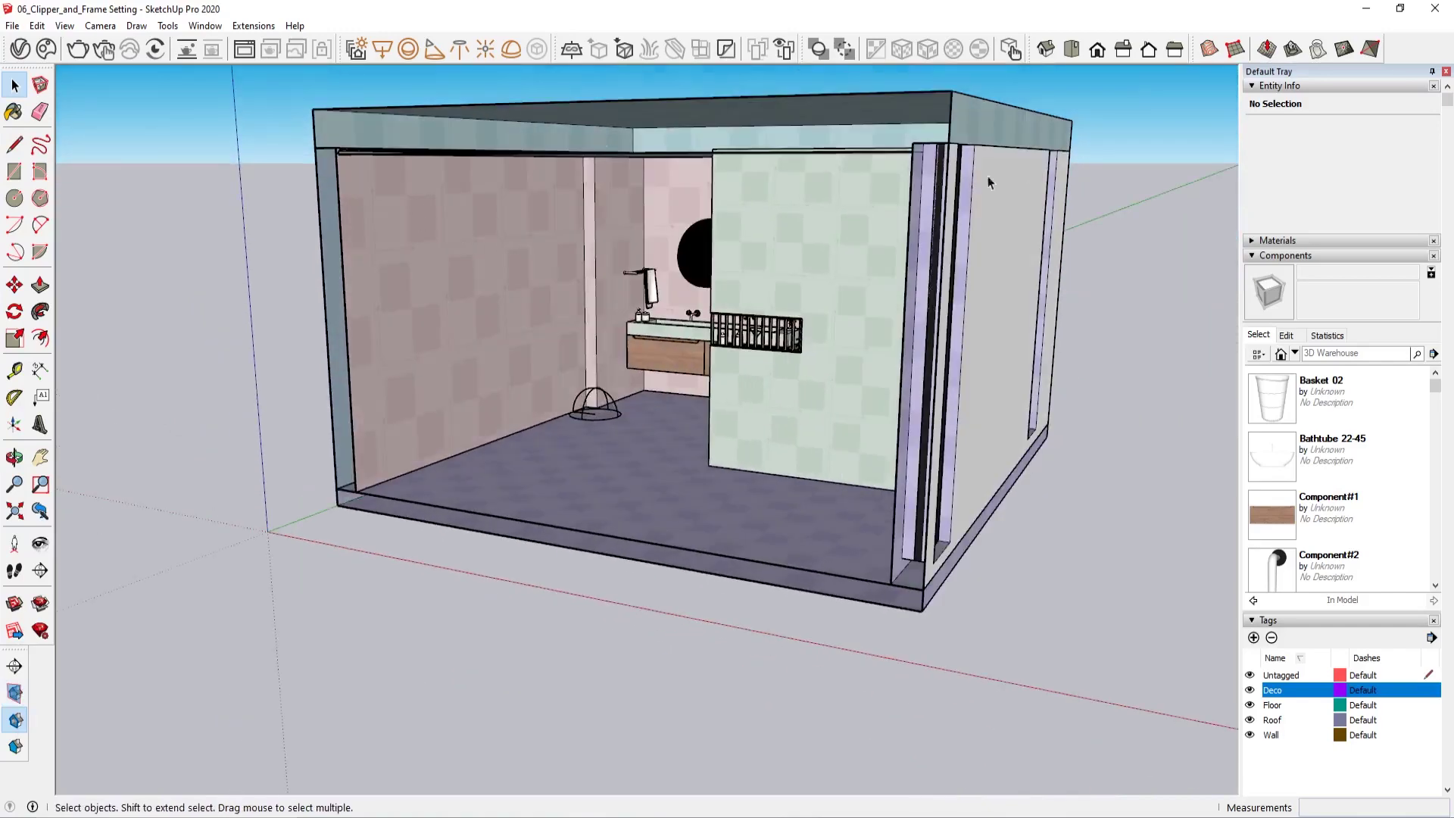
pyautogui.click(16, 694)
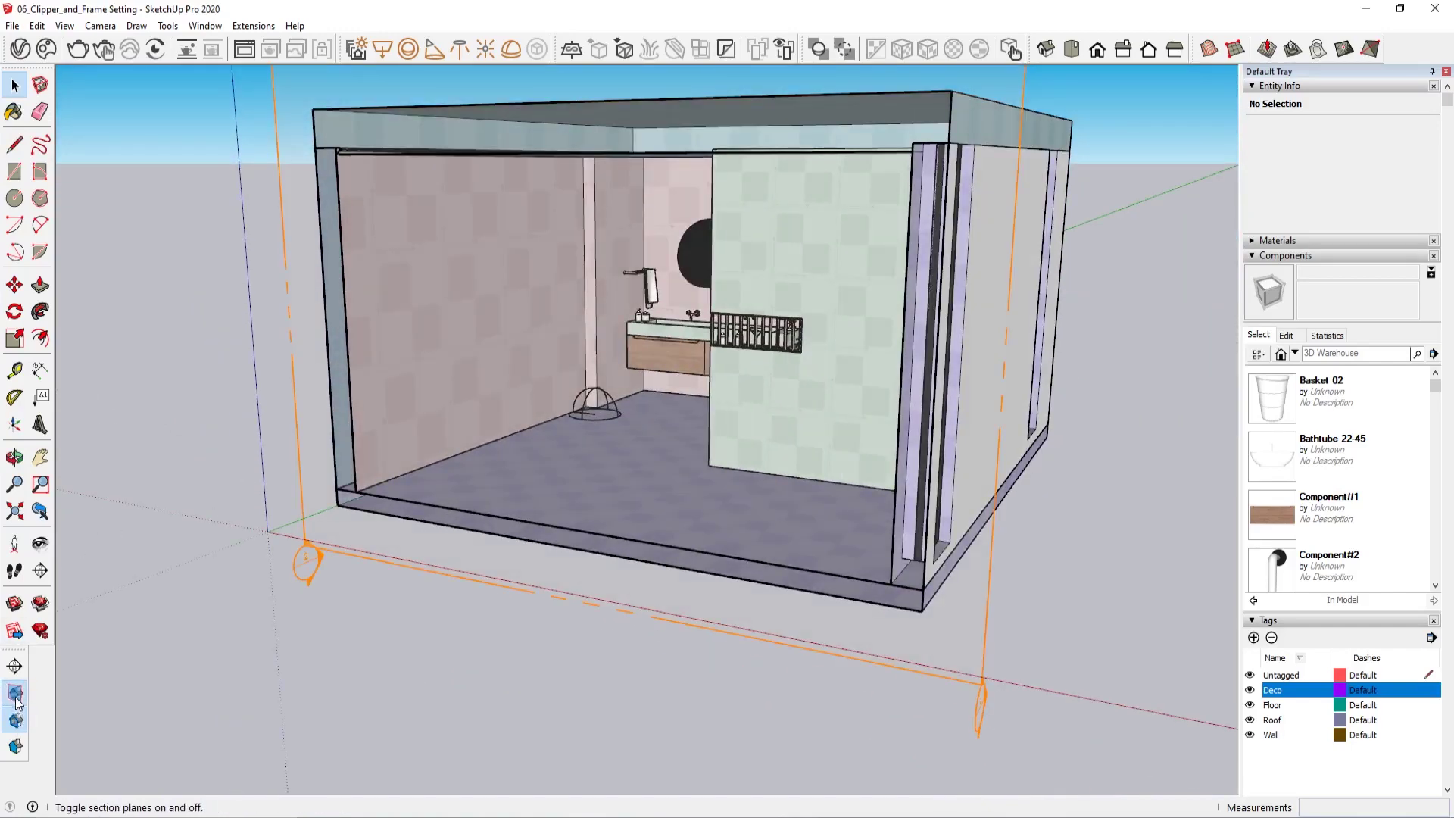
pyautogui.click(15, 723)
# Step: Turn Section Cuts back on and enable dark Section Fill on the cut walls
pyautogui.scroll(-3, 416, 545)
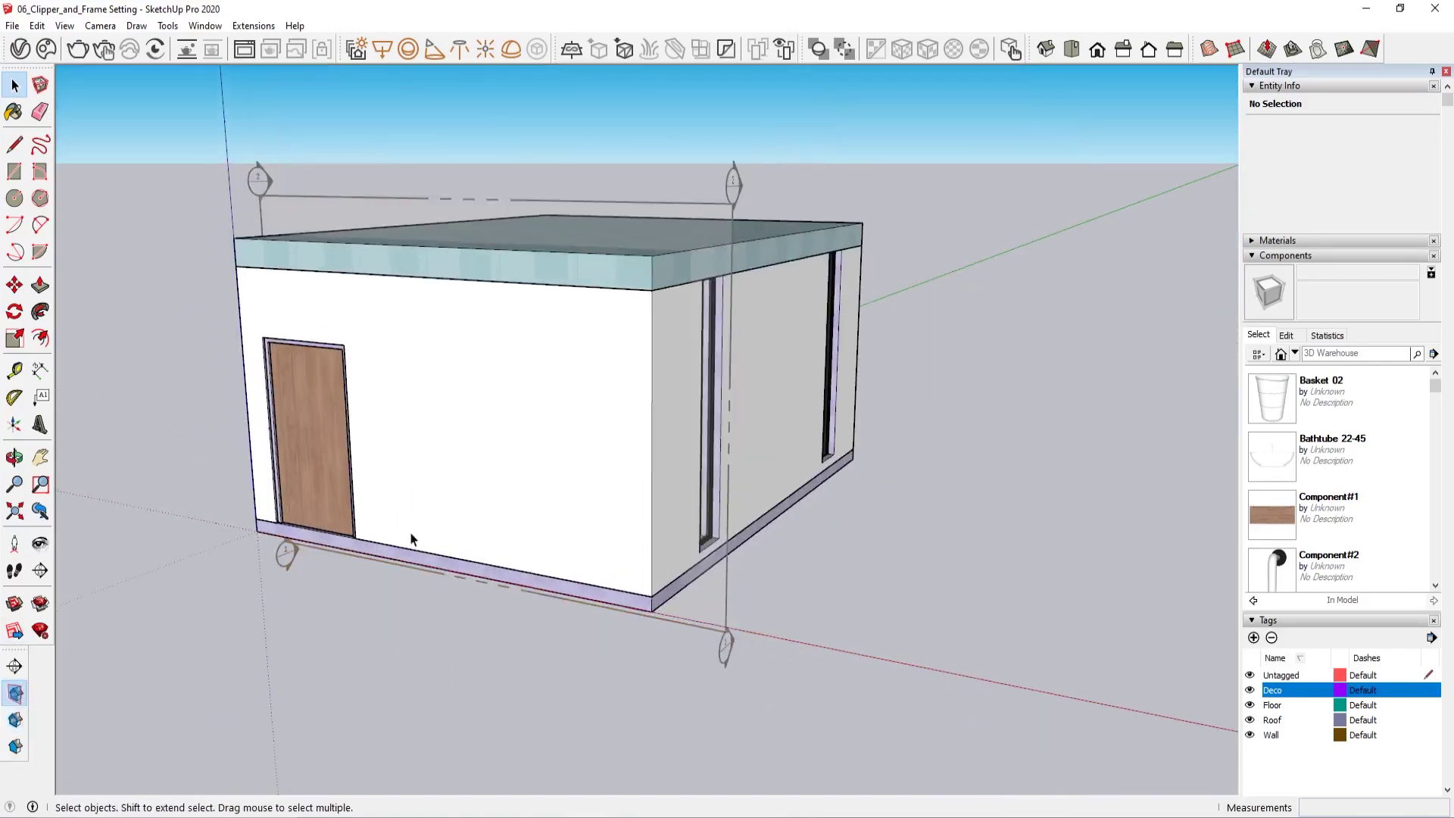
pyautogui.moveTo(416, 545)
pyautogui.mouseDown(button='middle')
pyautogui.moveTo(487, 493)
pyautogui.moveTo(399, 456)
pyautogui.moveTo(196, 552)
pyautogui.mouseUp(button='middle')
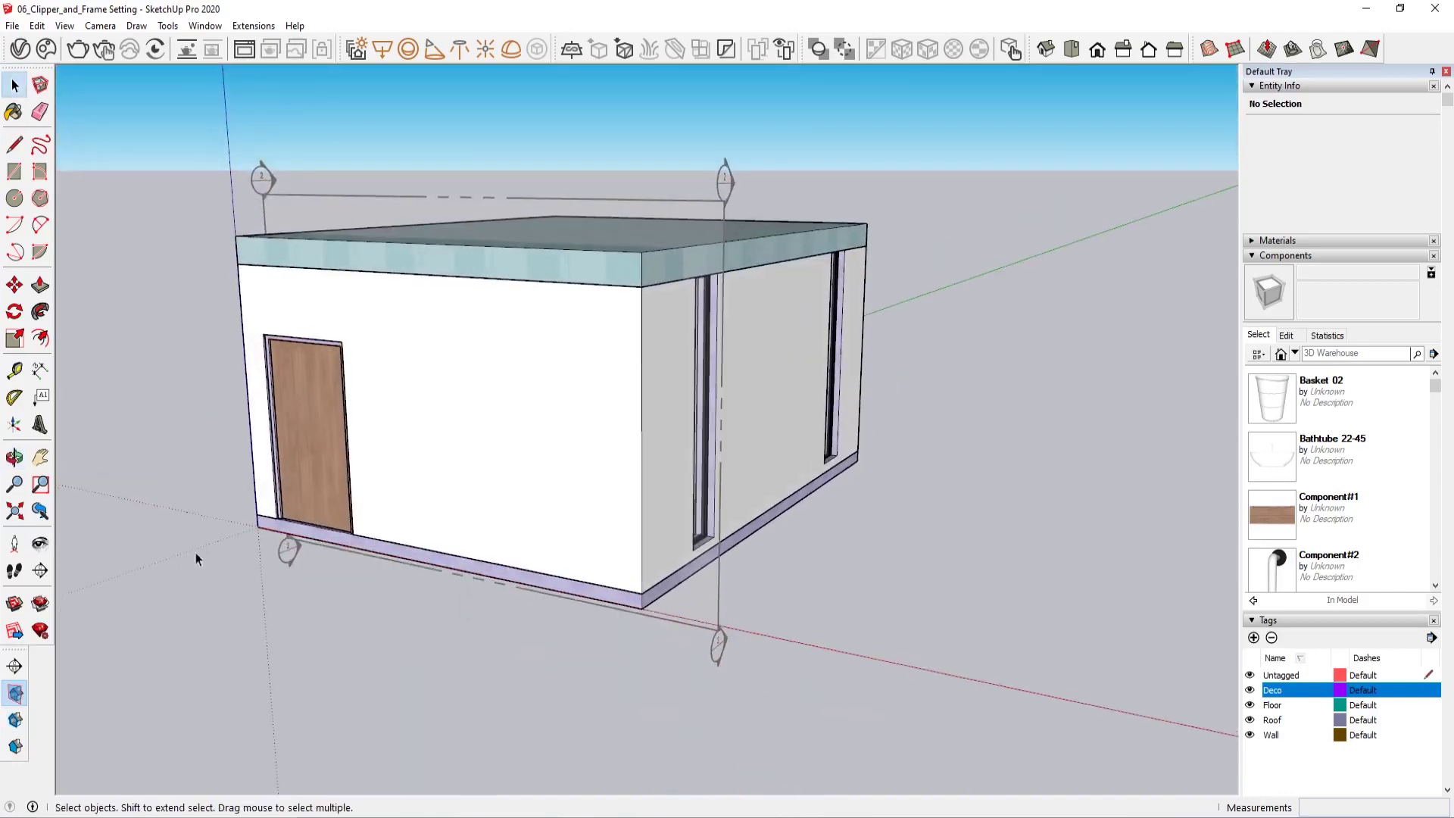
pyautogui.click(15, 720)
pyautogui.click(15, 750)
pyautogui.scroll(2, 677, 581)
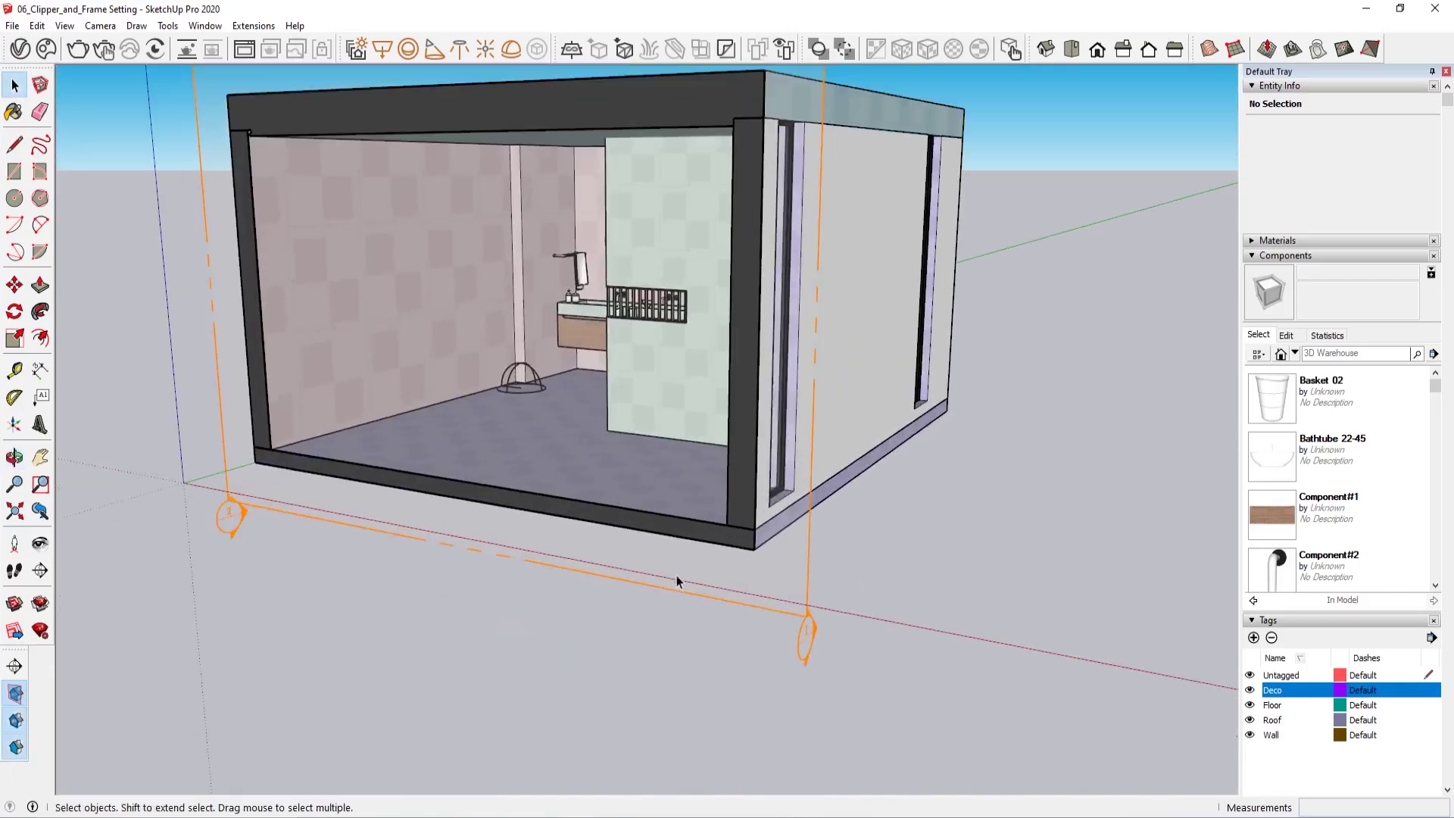
pyautogui.scroll(3, 742, 523)
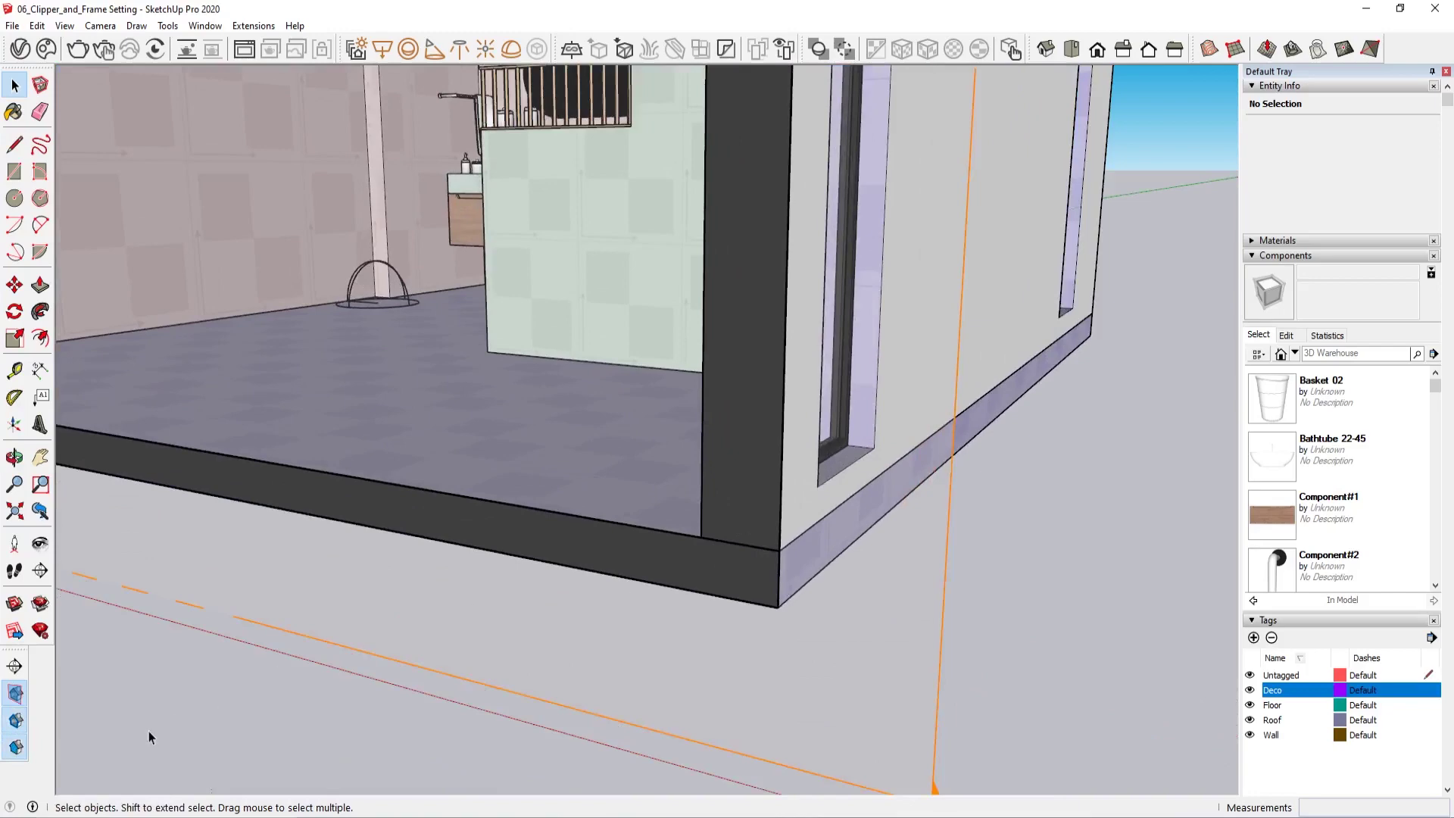
pyautogui.click(17, 748)
pyautogui.click(15, 750)
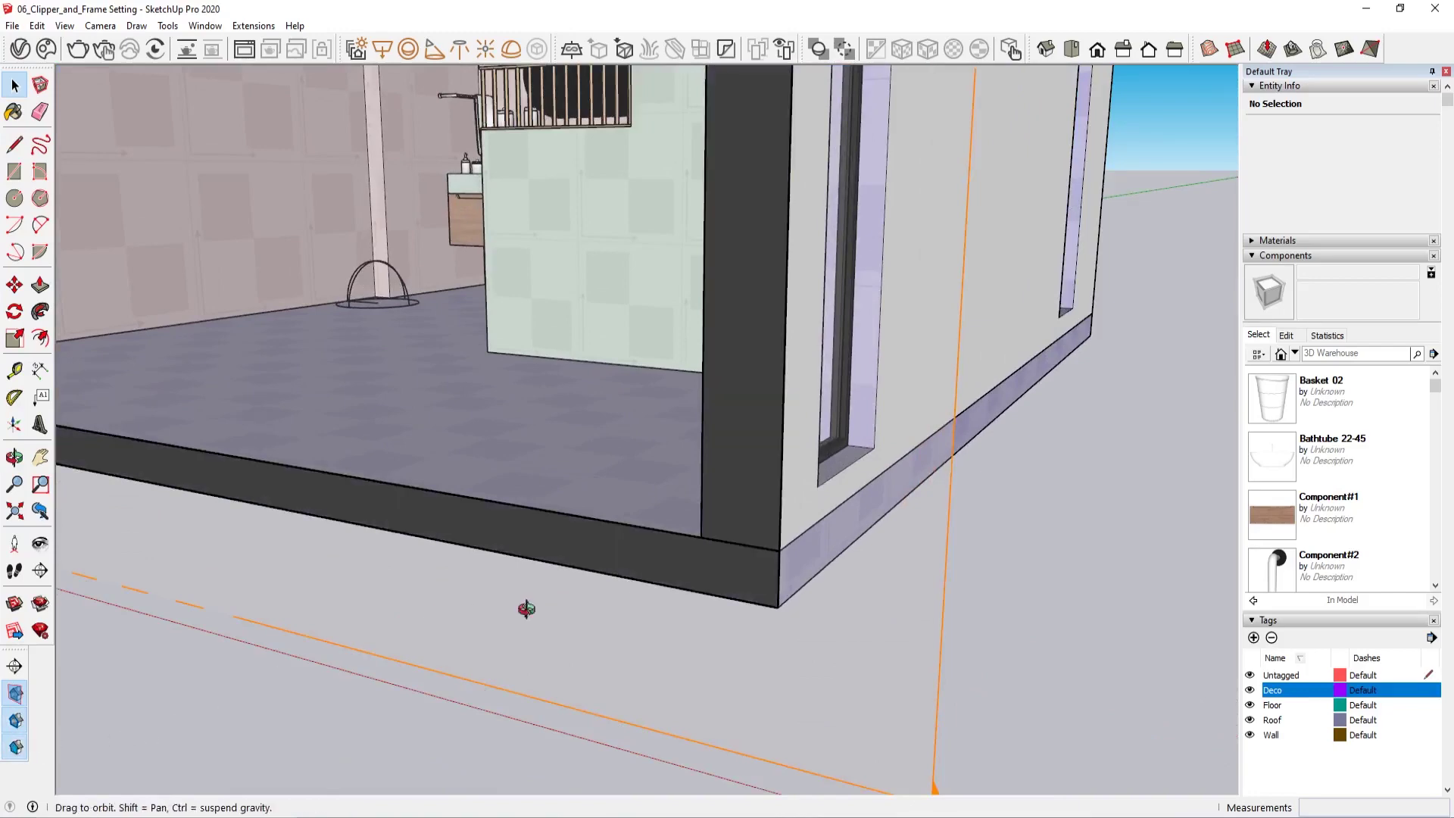
# Step: Align the view to the section plane and hide the section plane outlines
pyautogui.moveTo(519, 607)
pyautogui.mouseDown(button='middle')
pyautogui.moveTo(821, 613)
pyautogui.moveTo(624, 634)
pyautogui.moveTo(519, 584)
pyautogui.mouseUp(button='middle')
pyautogui.scroll(-3, 604, 644)
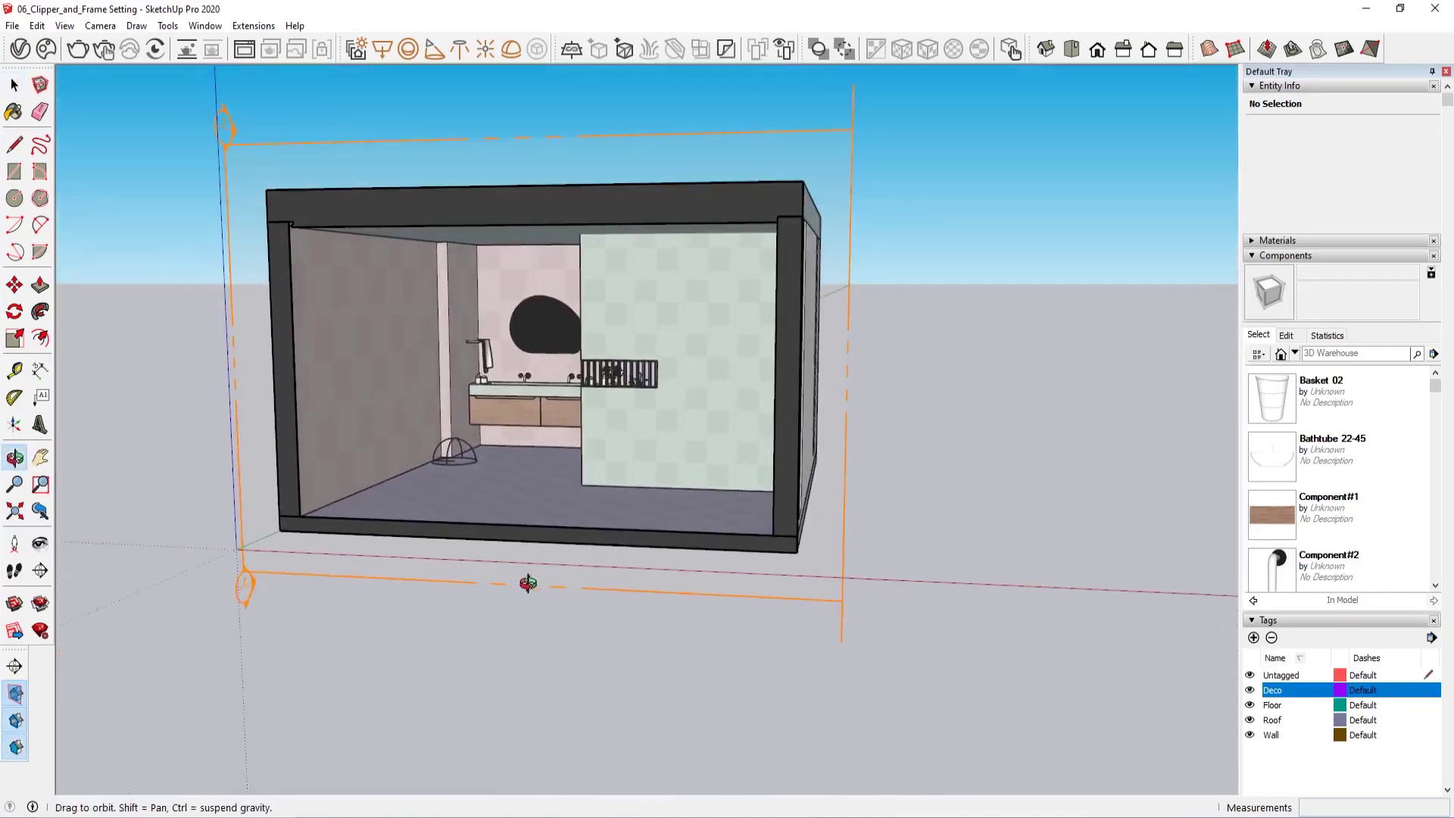
pyautogui.click(15, 694)
pyautogui.rightClick(760, 575)
pyautogui.click(896, 543)
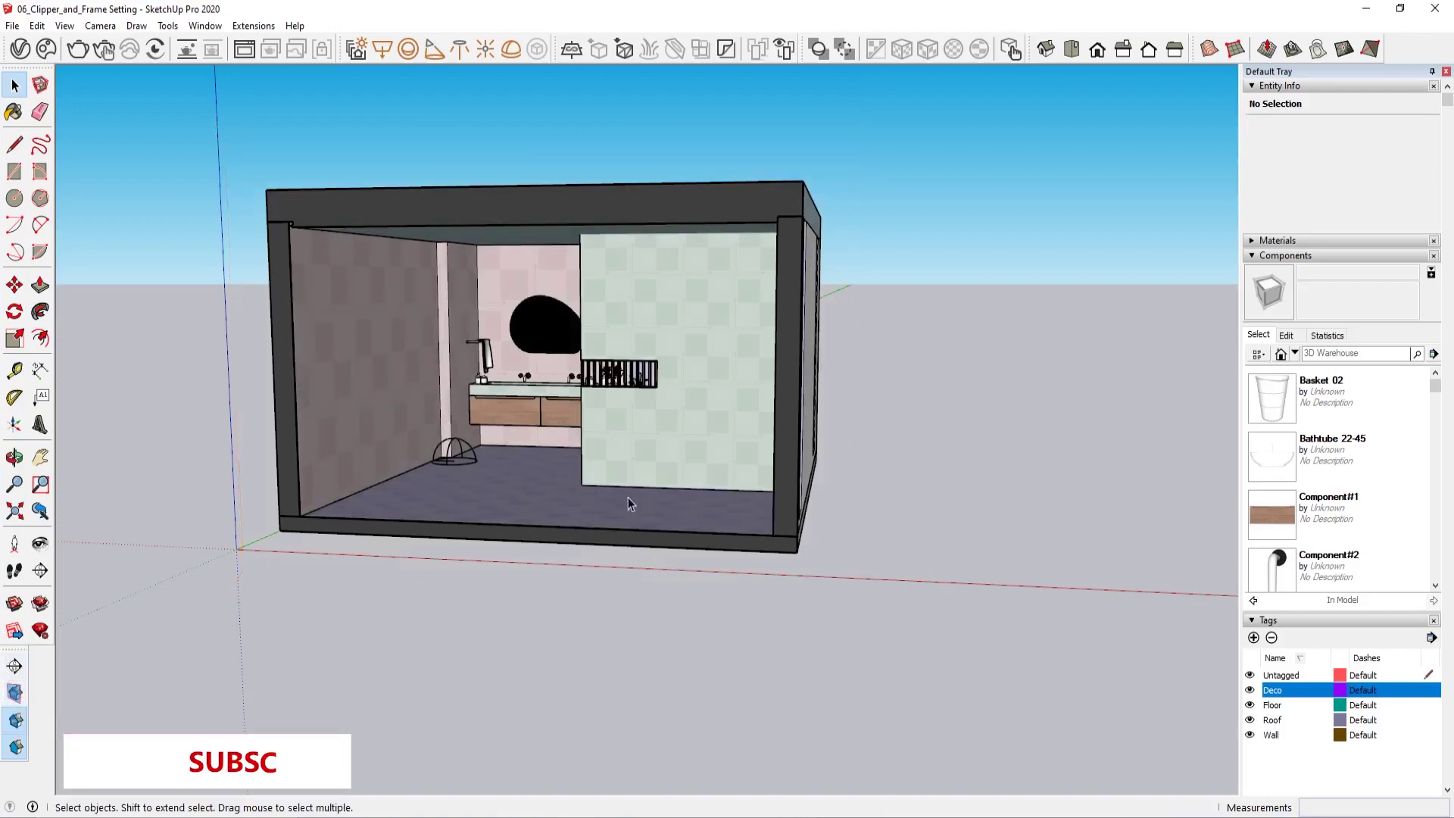
pyautogui.click(16, 695)
pyautogui.rightClick(837, 599)
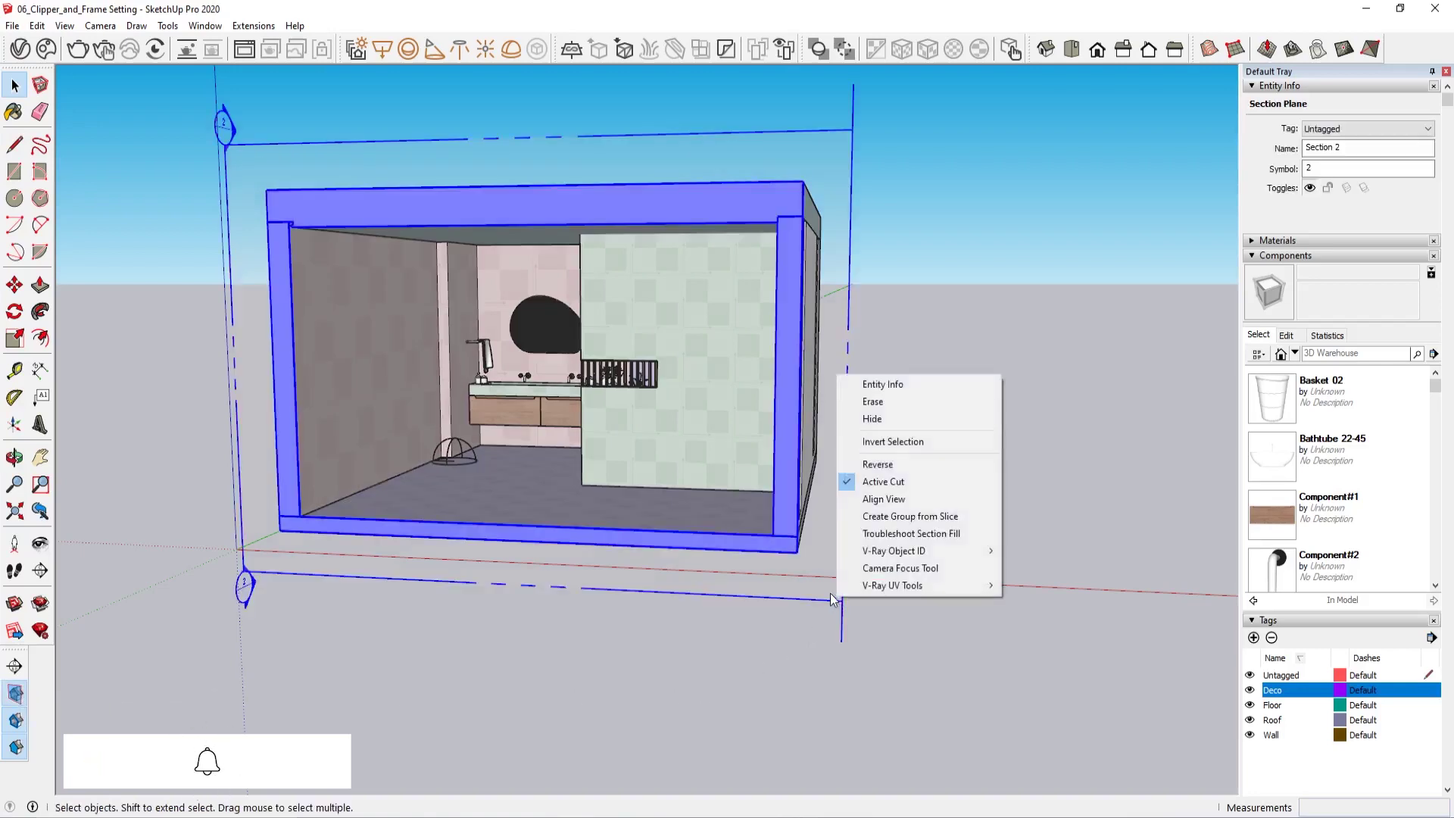
pyautogui.click(911, 498)
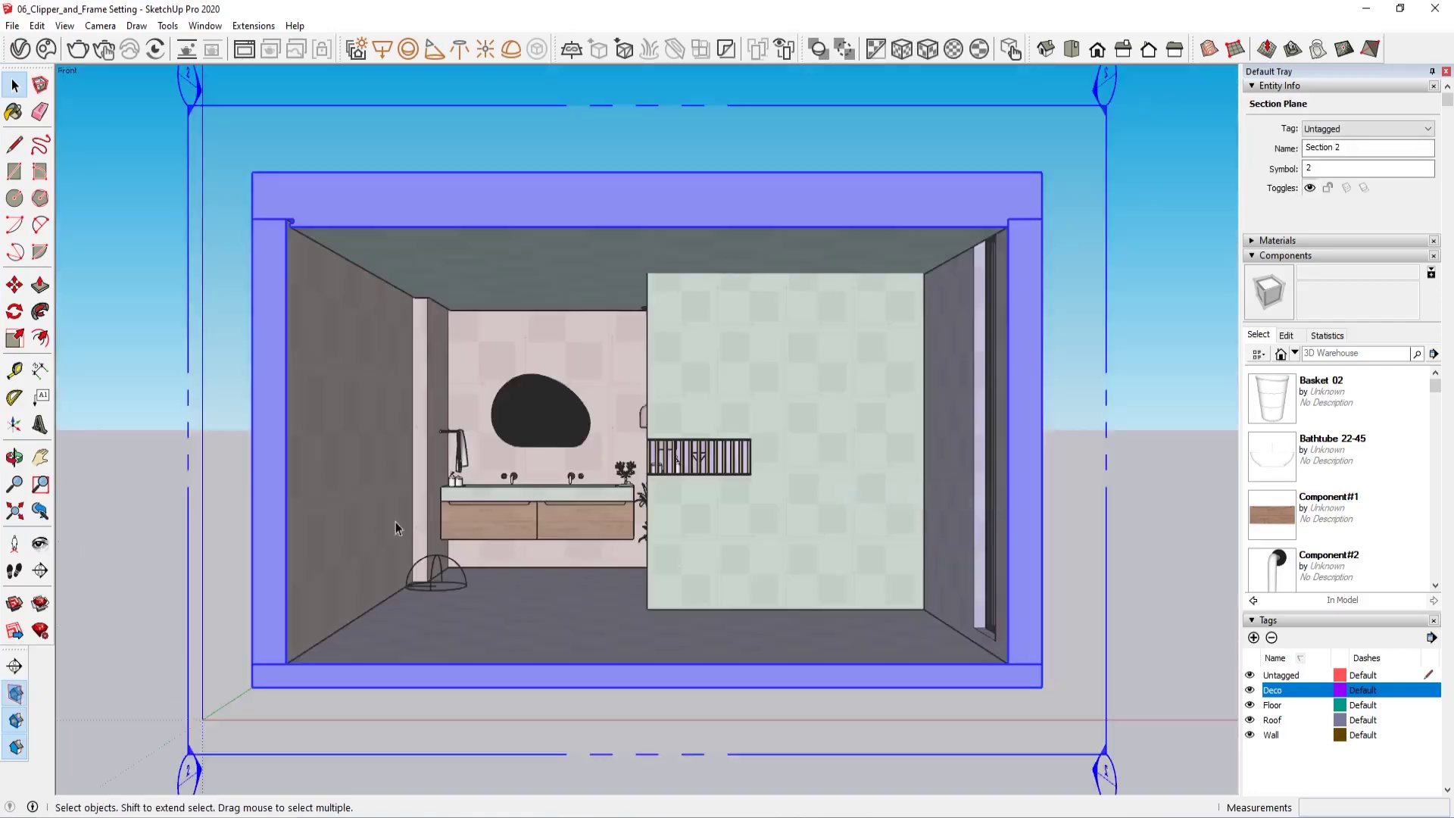
pyautogui.click(133, 396)
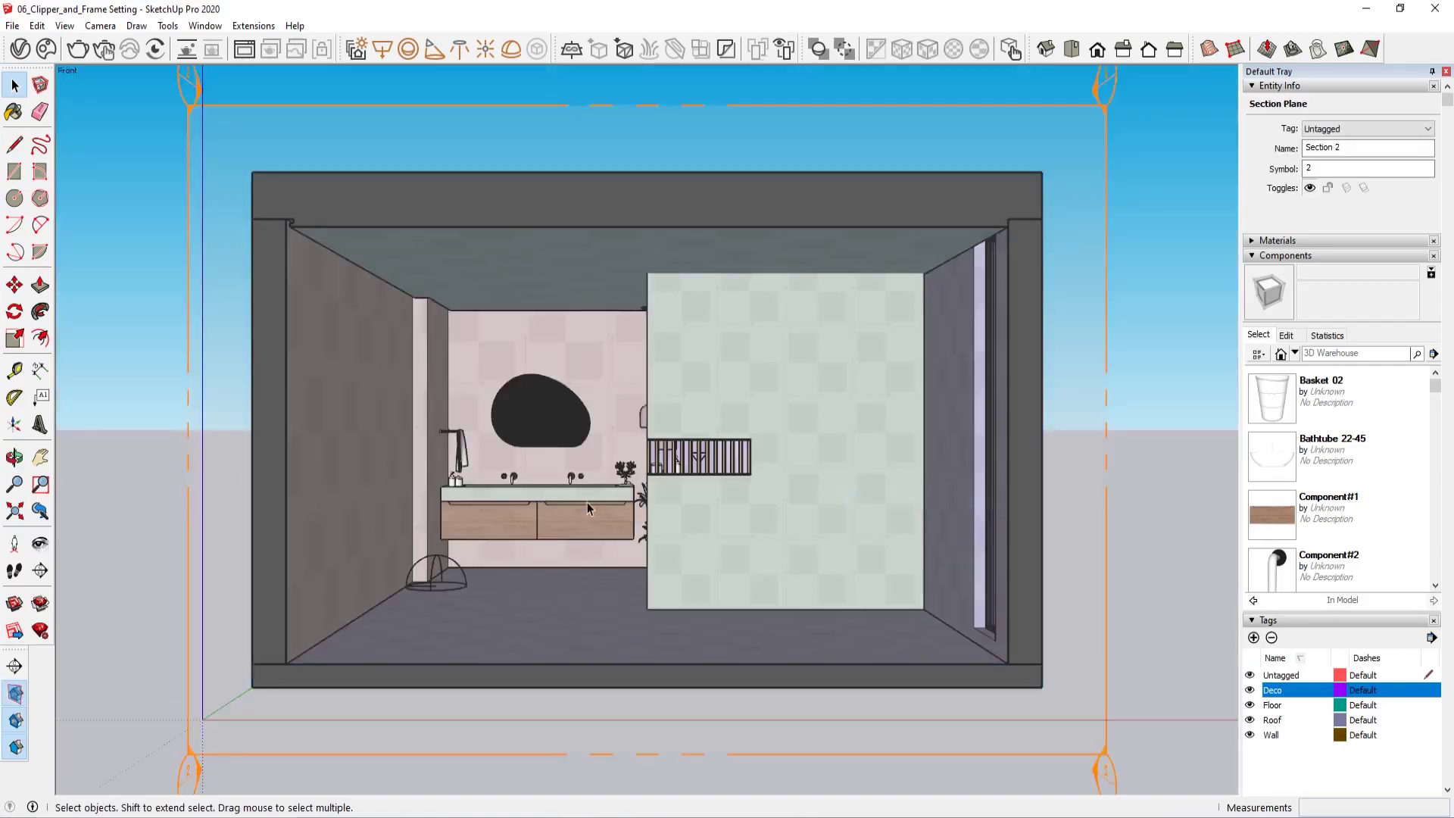
pyautogui.click(15, 695)
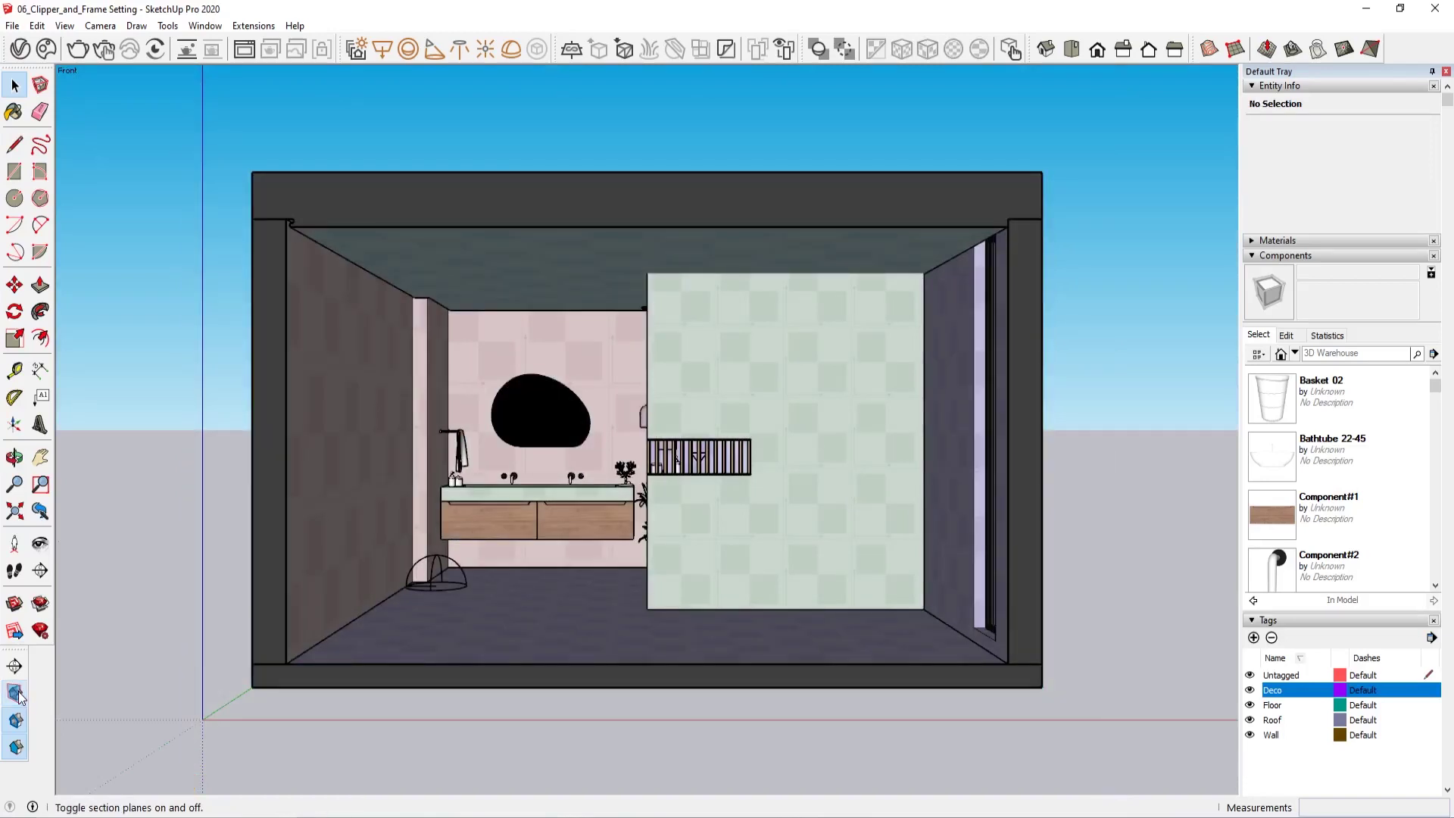
# Step: Position the camera inside the bathroom at about 4' 6" and frame the vanity wall
pyautogui.scroll(-5, 632, 558)
pyautogui.moveTo(632, 558); pyautogui.dragTo(464, 576, button='middle')
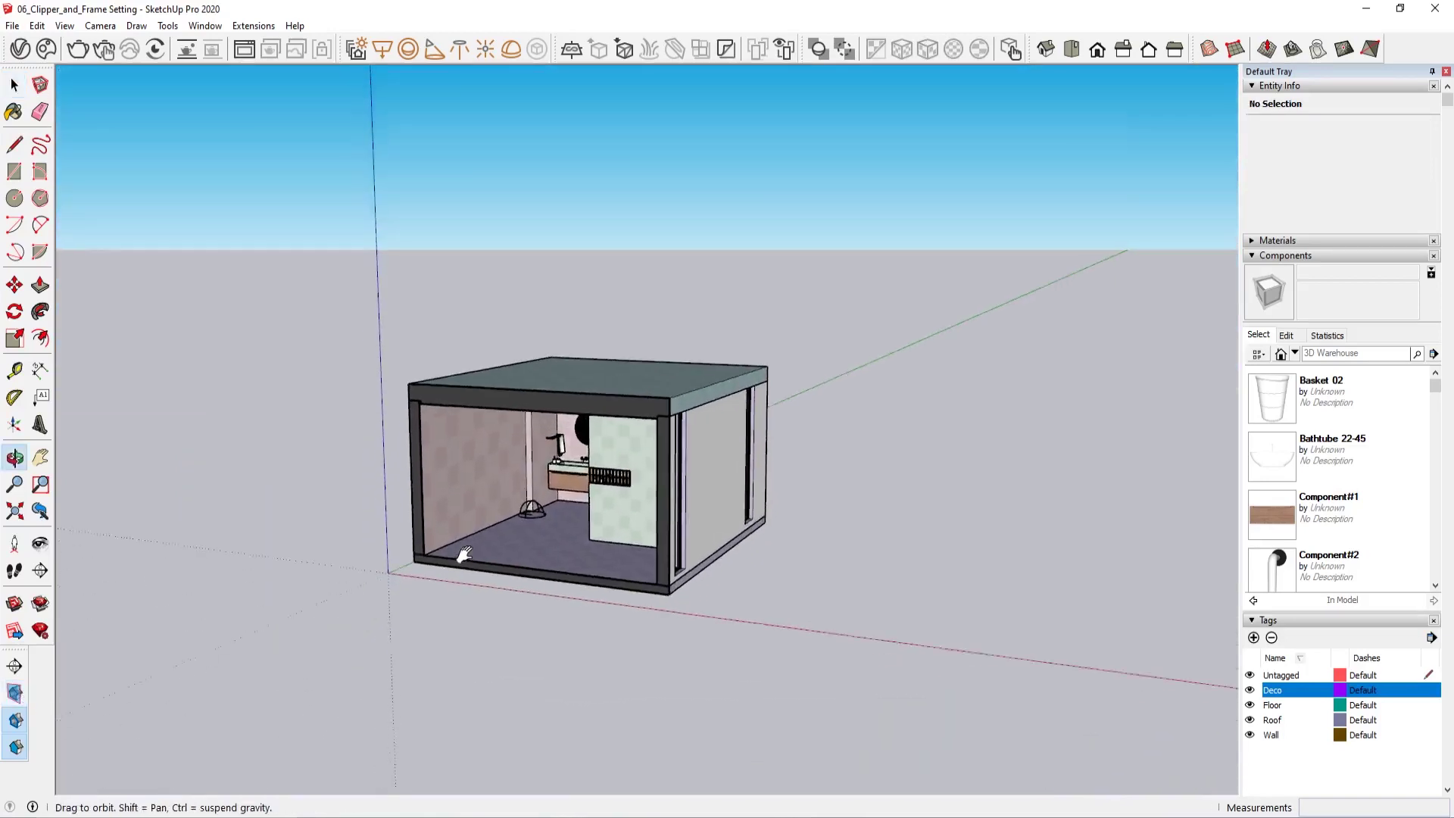
pyautogui.click(15, 543)
pyautogui.click(428, 672)
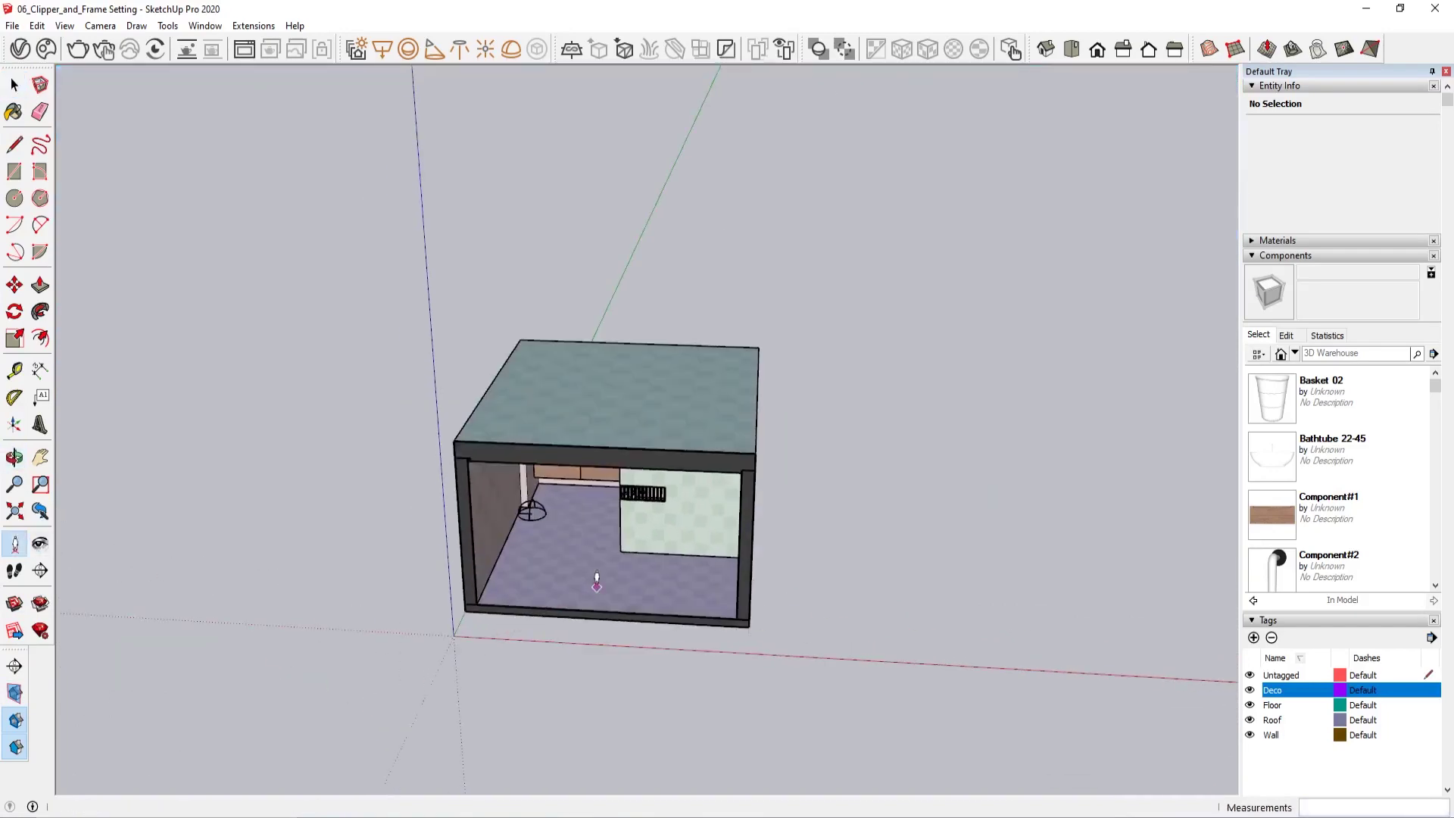
pyautogui.click(559, 579)
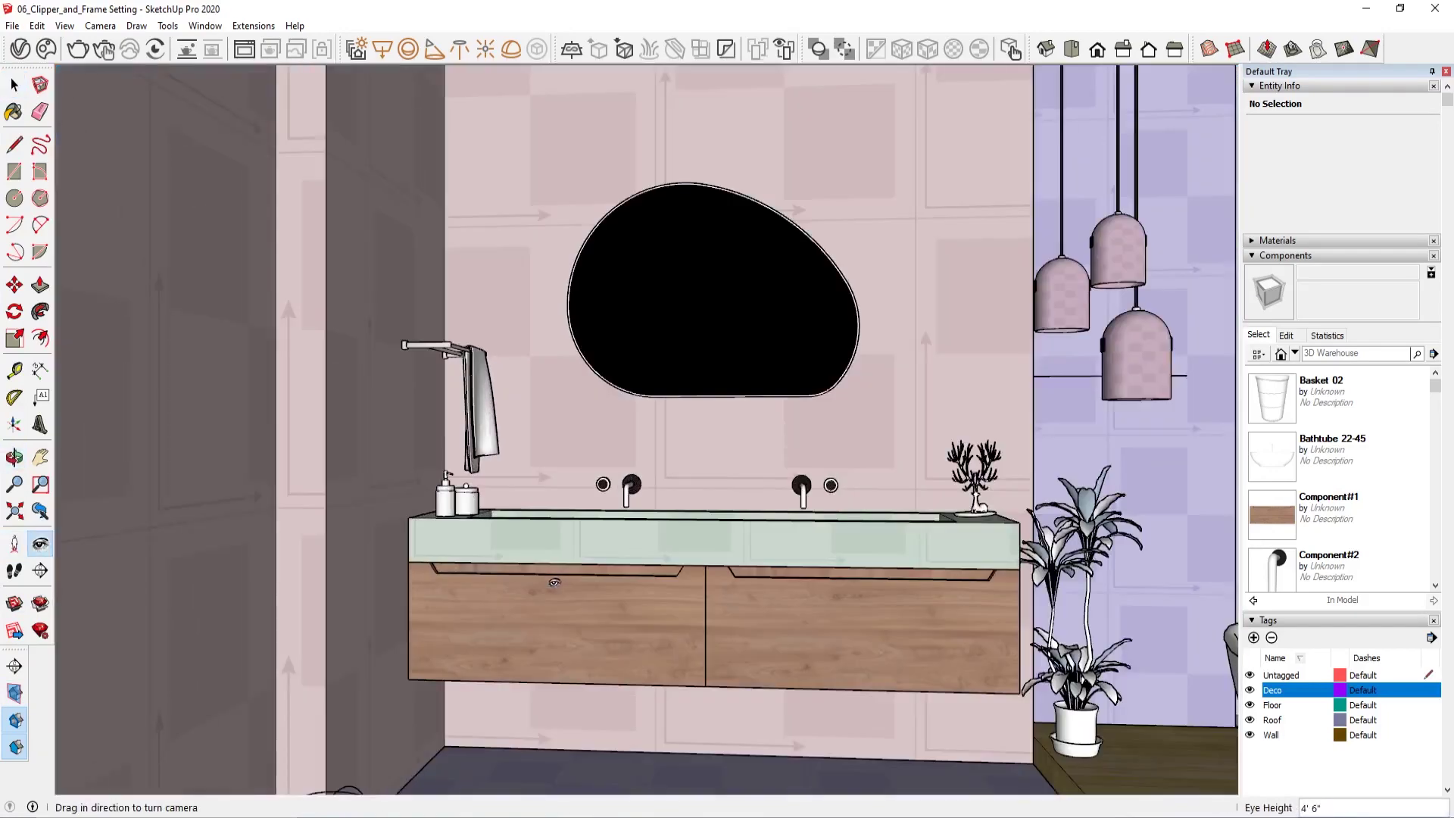
pyautogui.scroll(-2, 554, 582)
pyautogui.scroll(-4, 561, 565)
pyautogui.press('o')
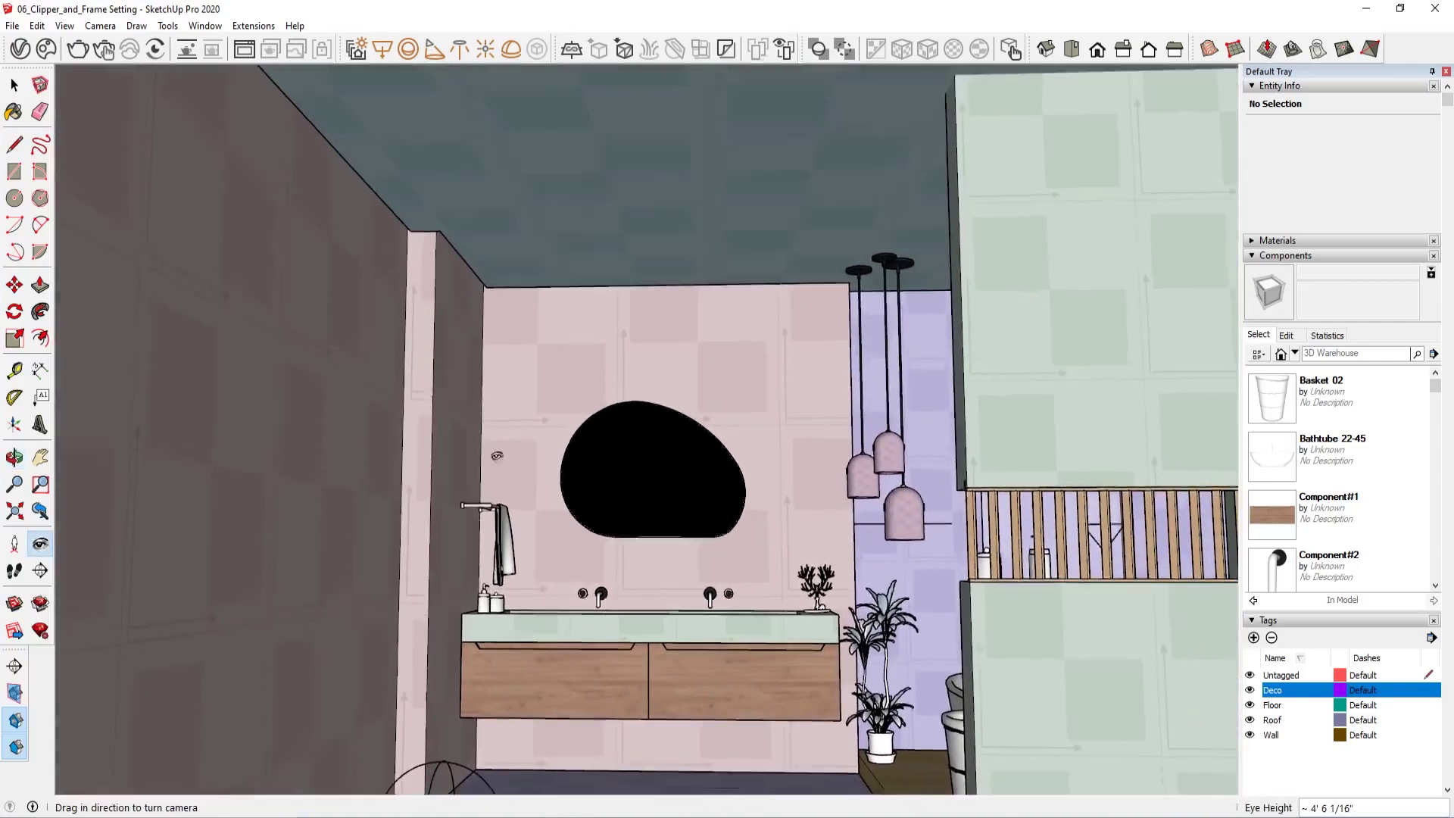
pyautogui.moveTo(567, 547); pyautogui.dragTo(534, 497, button='middle')
pyautogui.click(64, 25)
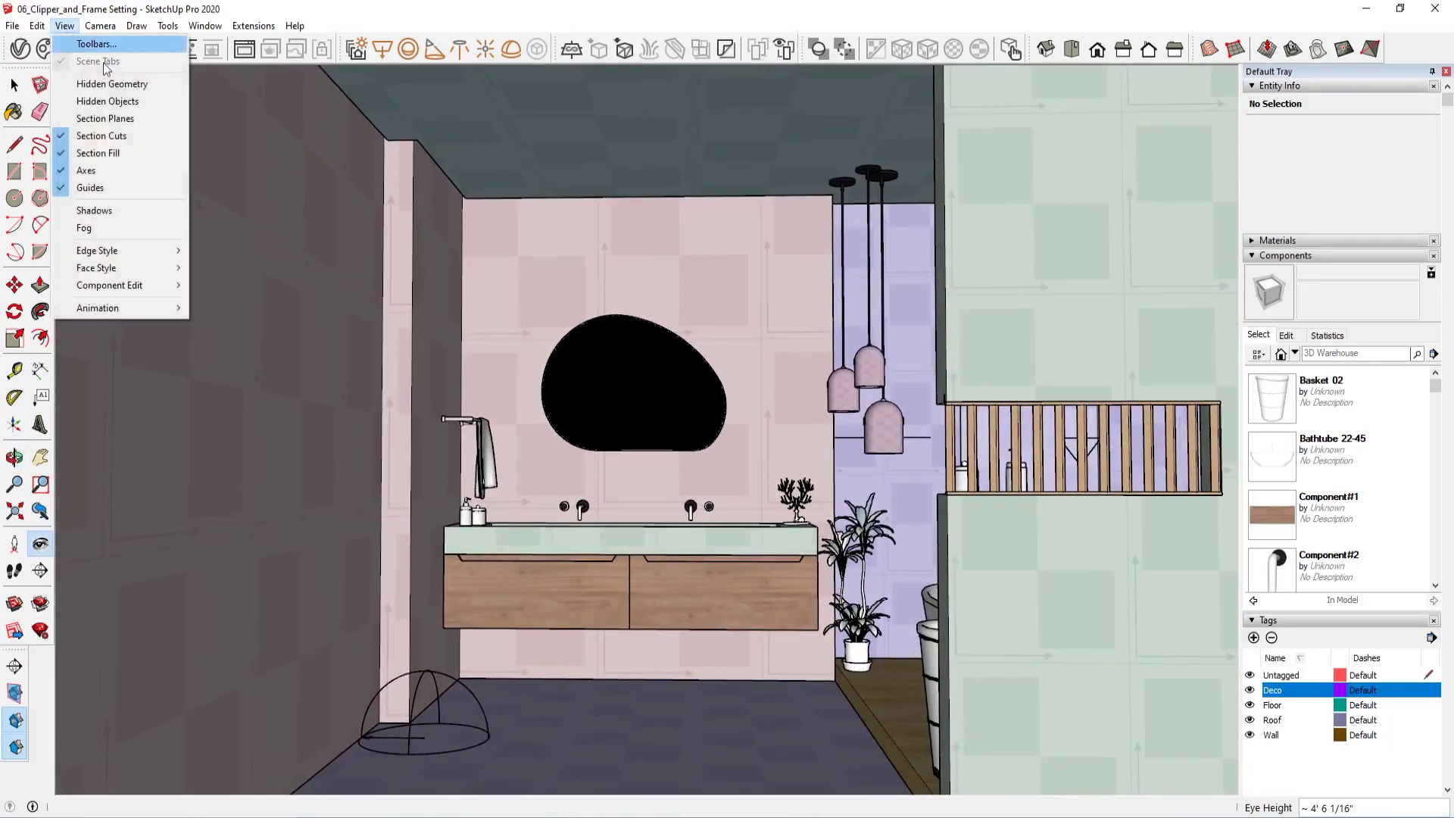
pyautogui.moveTo(572, 369)
pyautogui.mouseDown()
pyautogui.moveTo(581, 410)
pyautogui.moveTo(600, 393)
pyautogui.mouseUp()
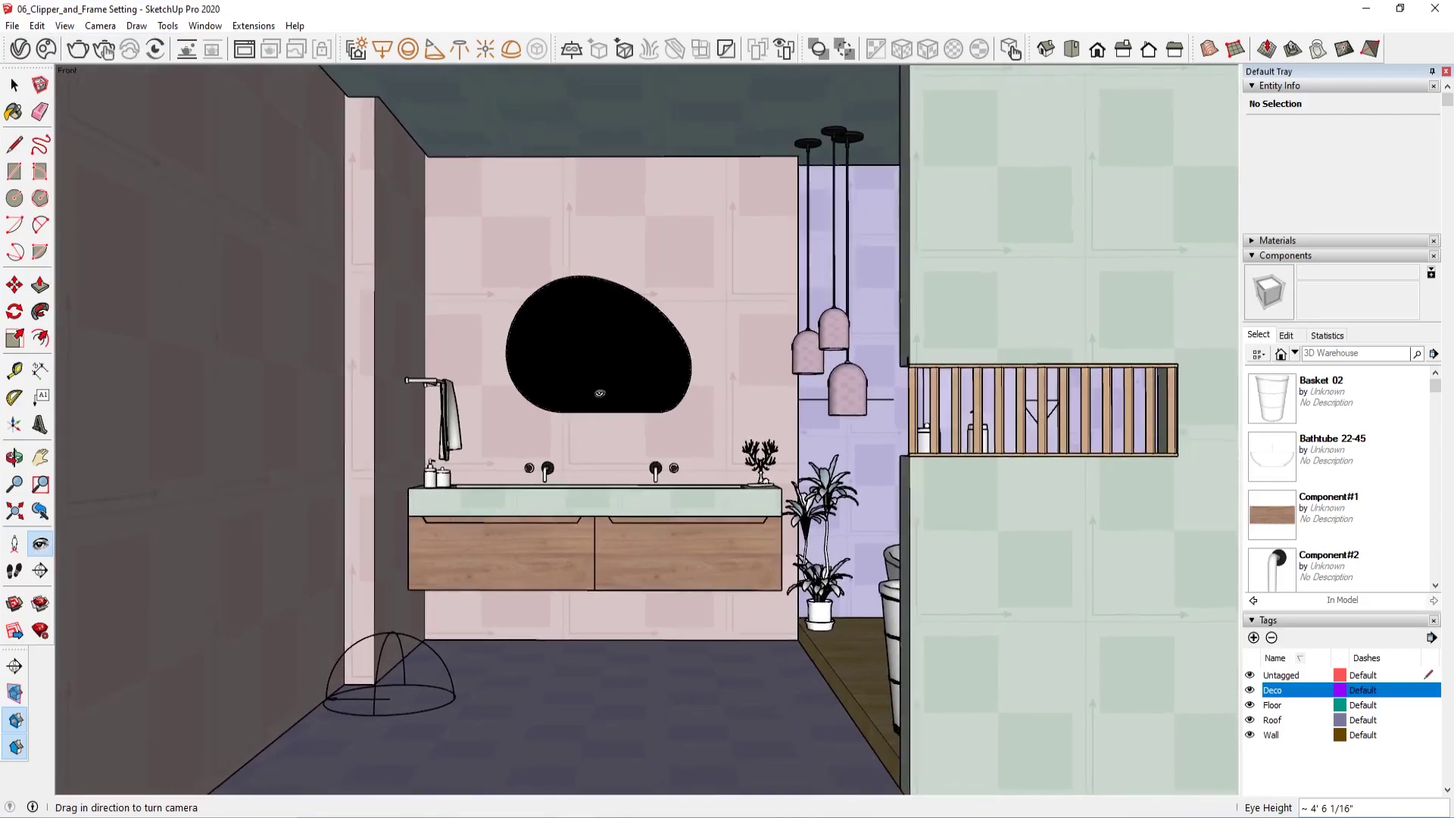
# Step: Add the Styles panel and create Watermark1 from the grid PNG as a stretched overlay mask
pyautogui.click(209, 27)
pyautogui.moveTo(233, 43)
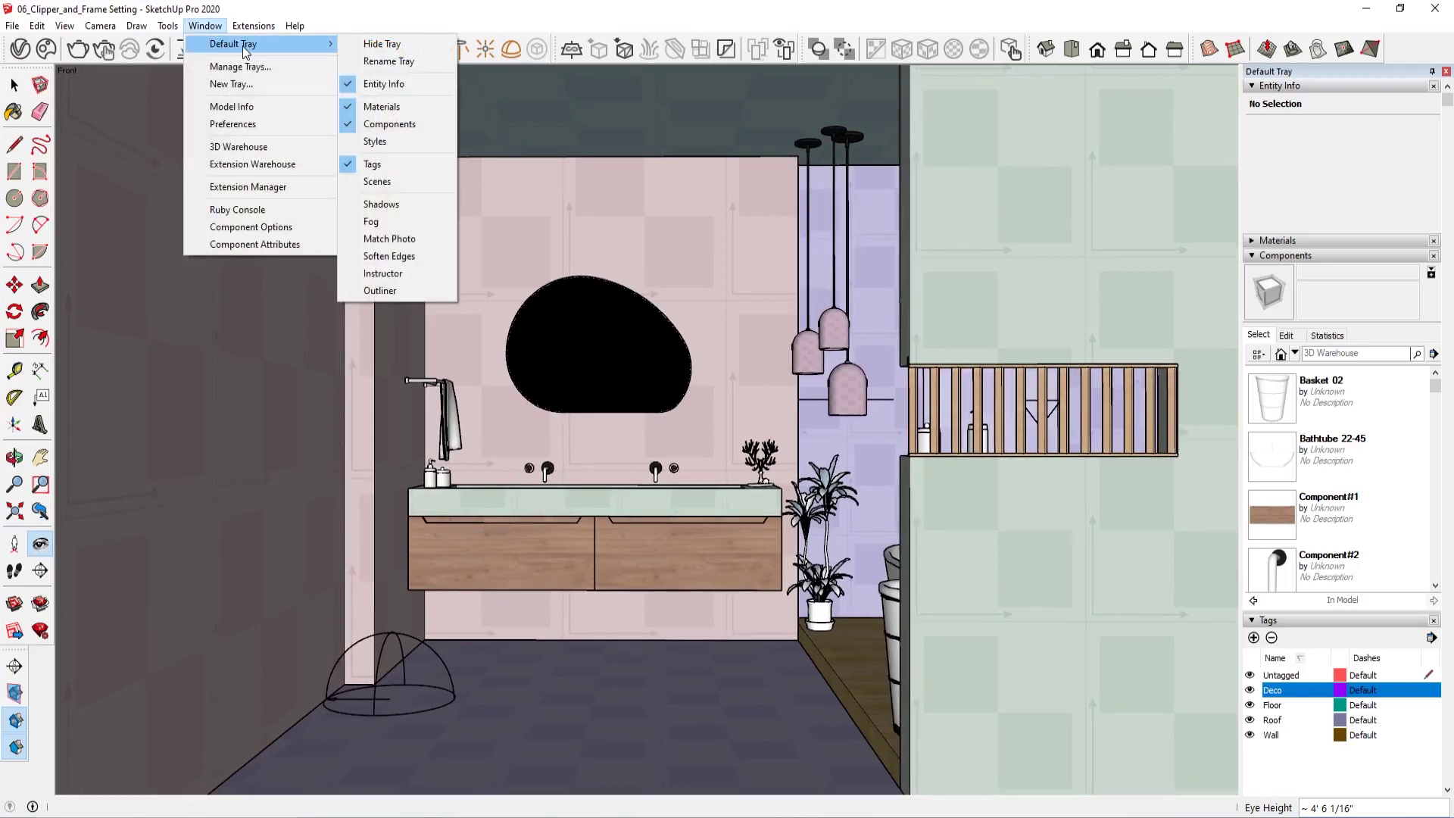
pyautogui.click(398, 142)
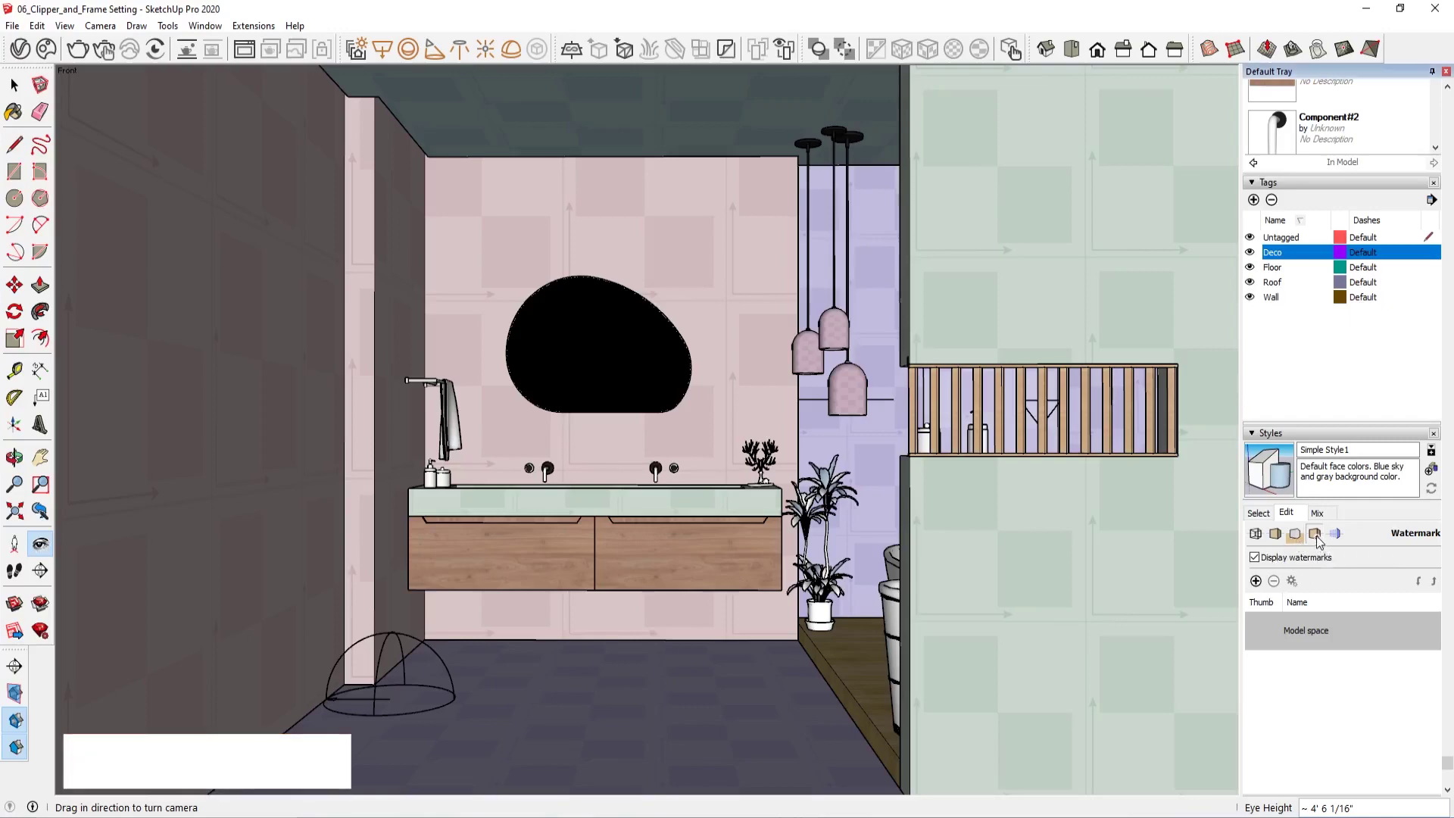
pyautogui.click(1256, 581)
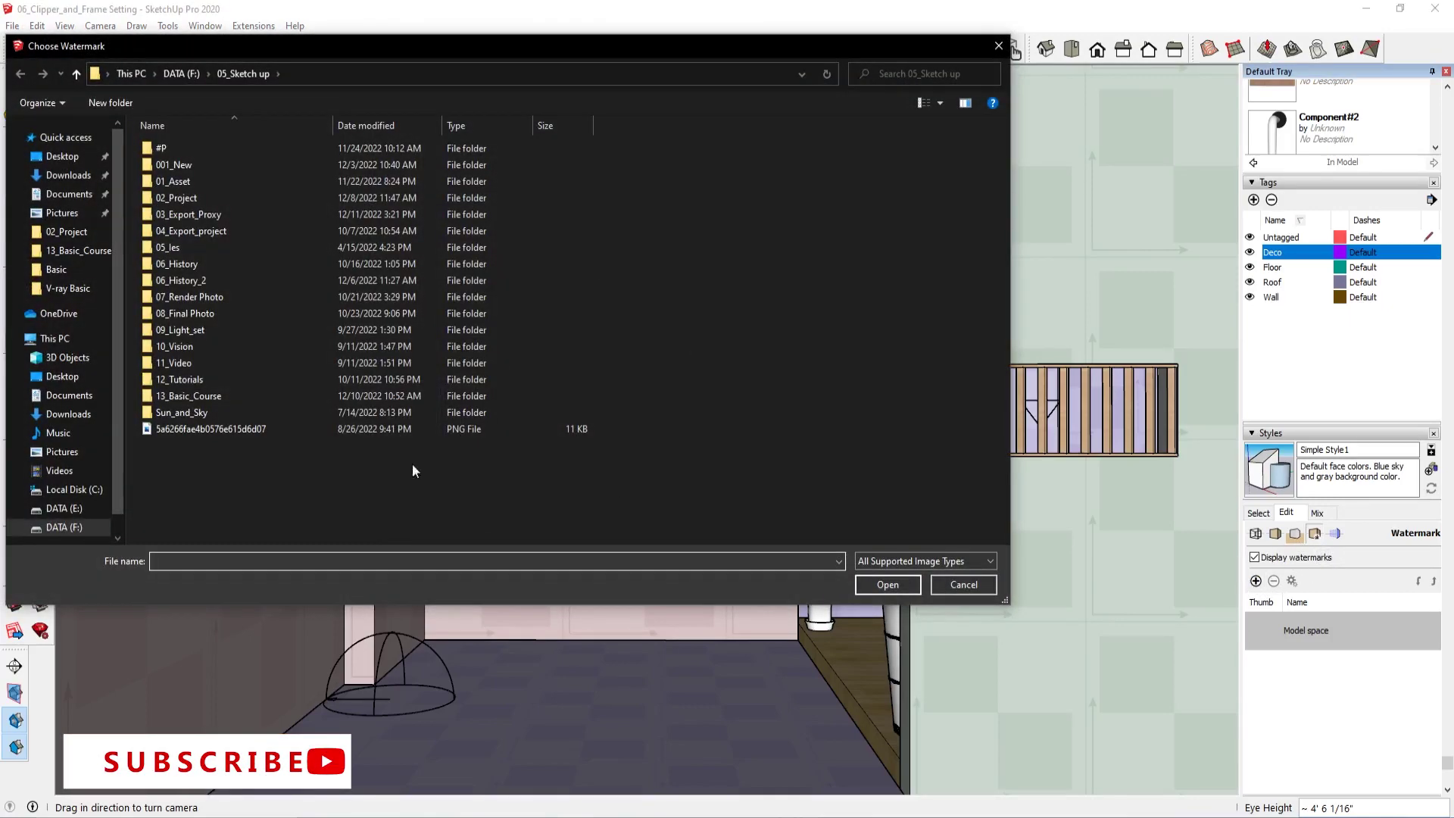
pyautogui.click(241, 431)
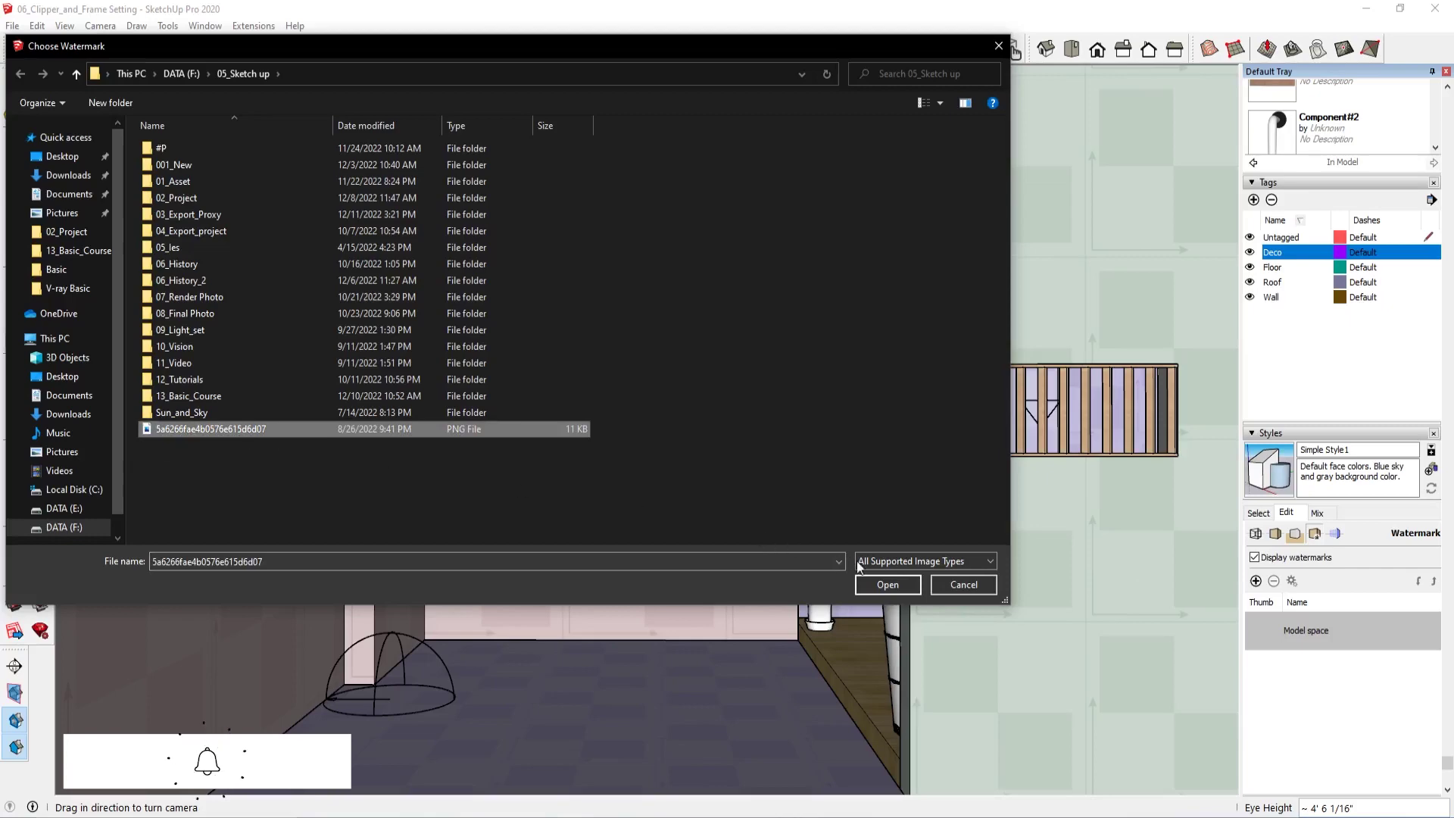
pyautogui.click(888, 583)
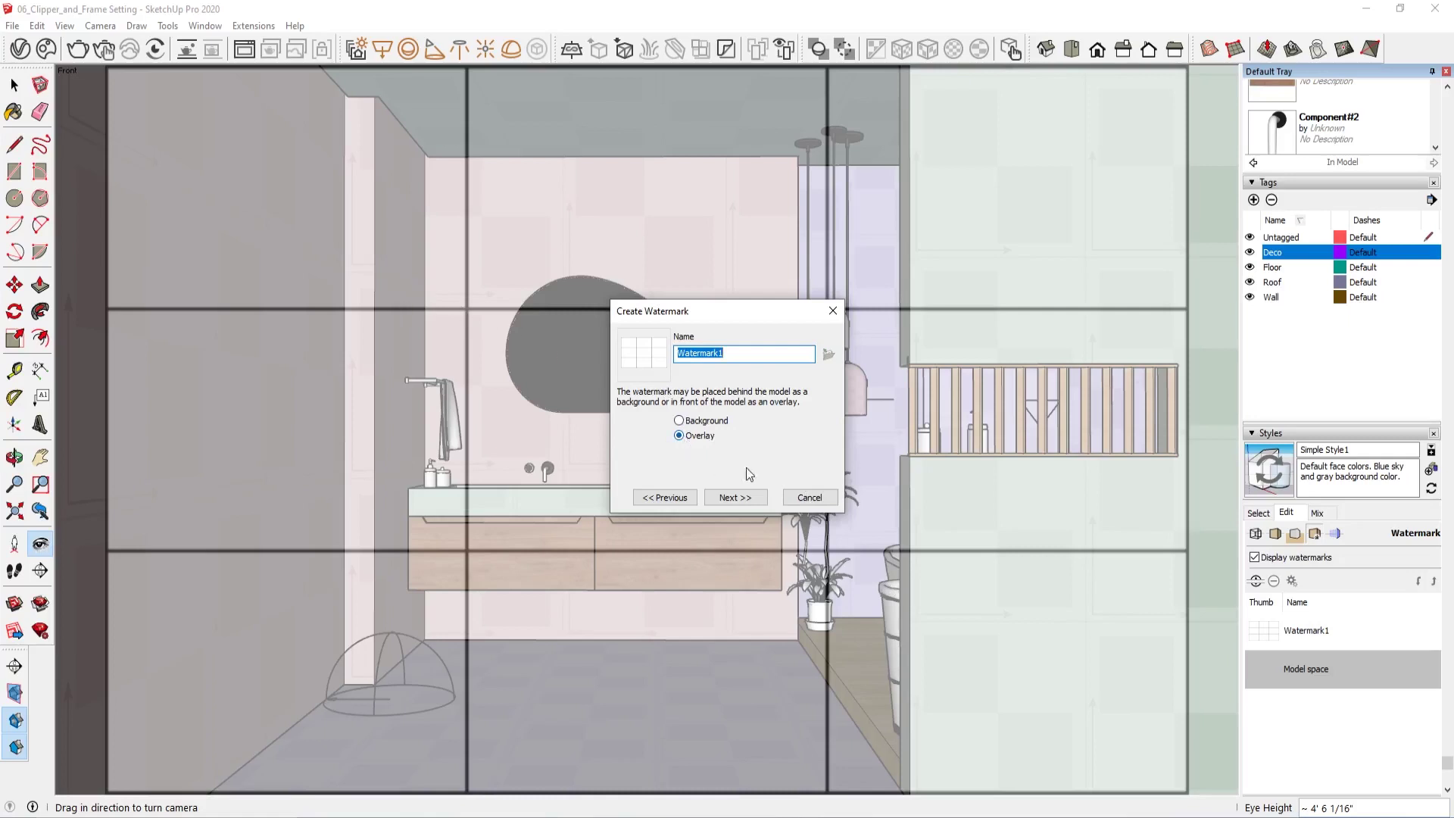
pyautogui.click(731, 499)
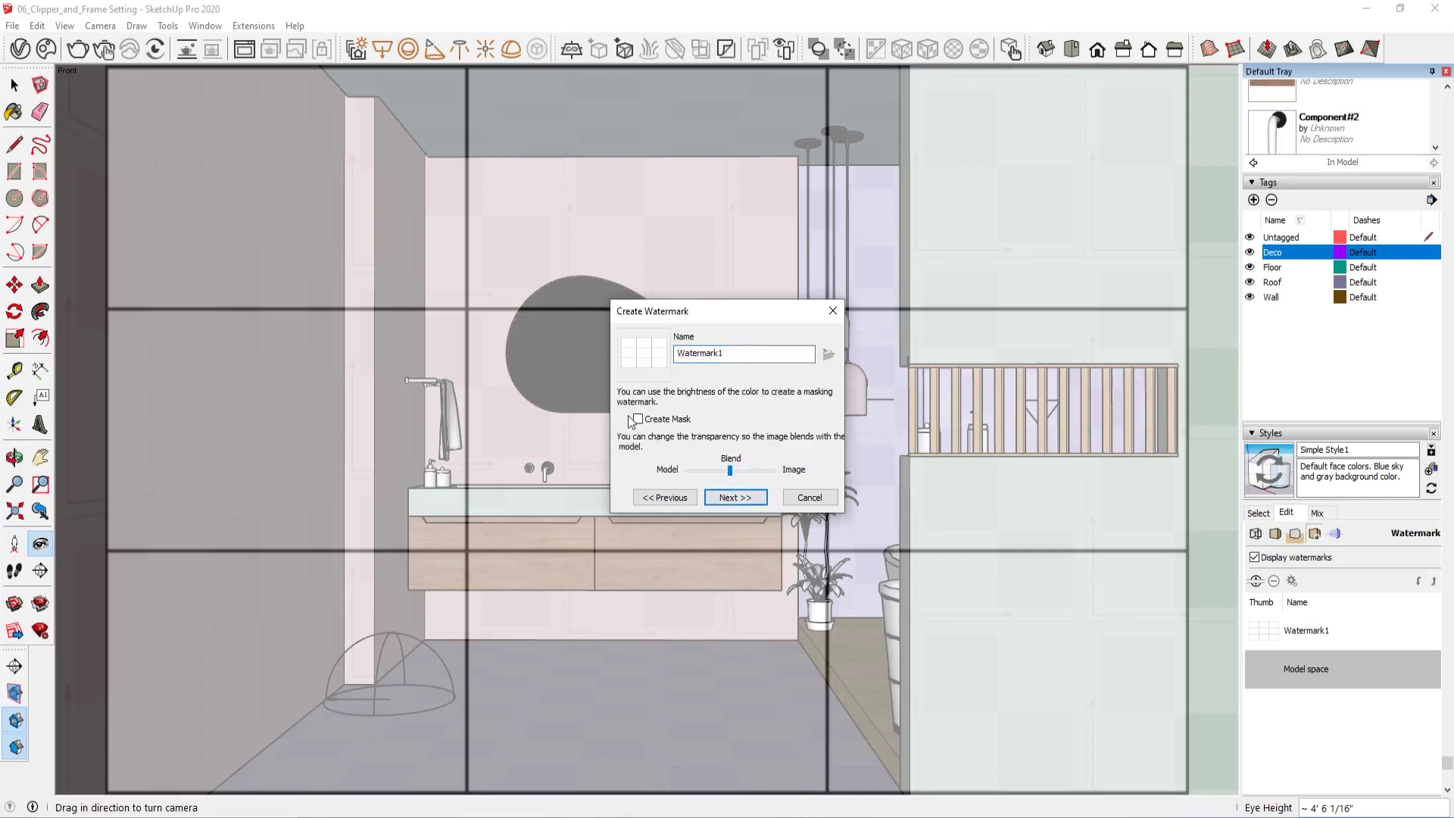
pyautogui.click(637, 419)
pyautogui.click(750, 497)
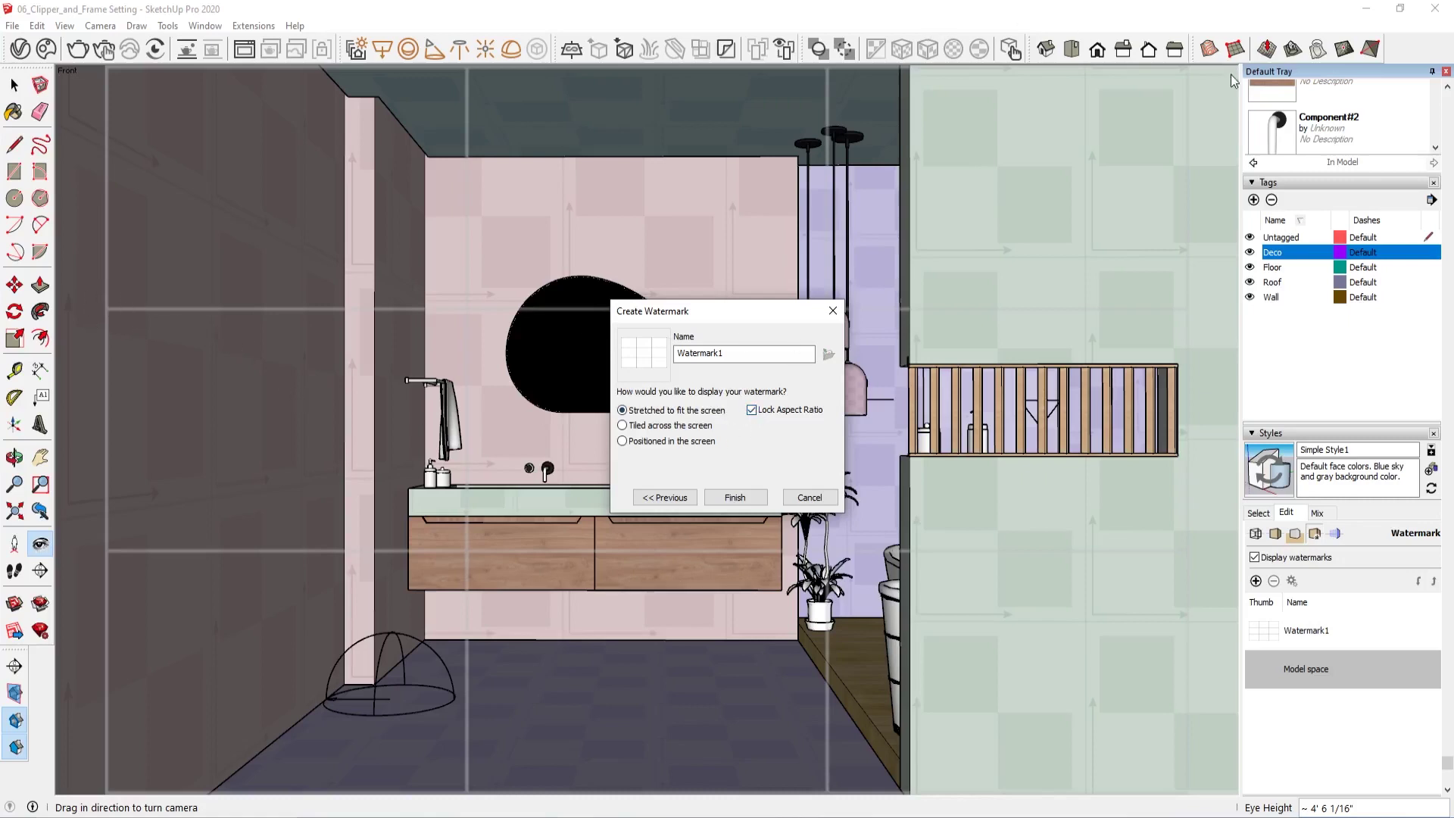
pyautogui.click(754, 411)
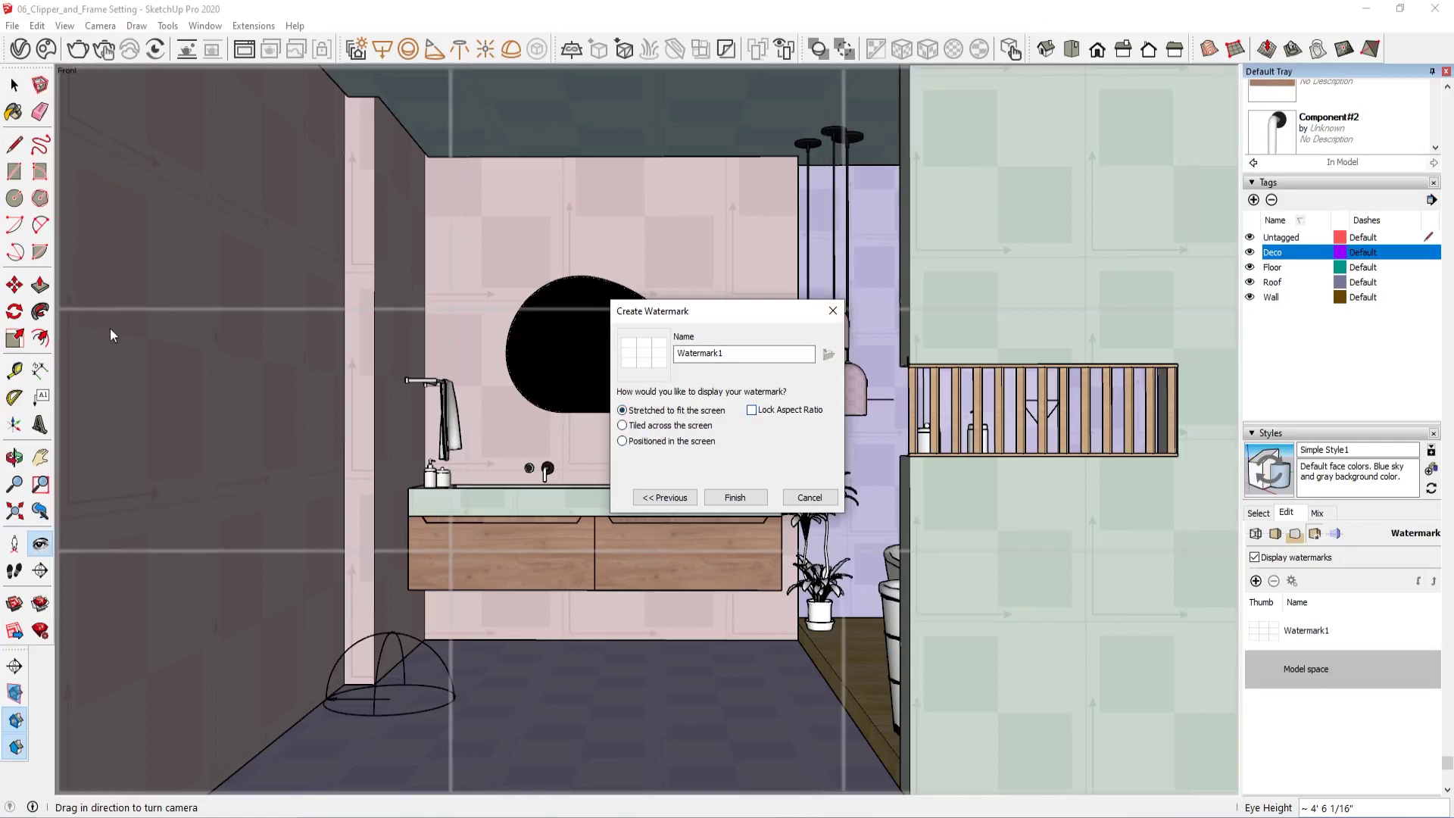
pyautogui.click(736, 497)
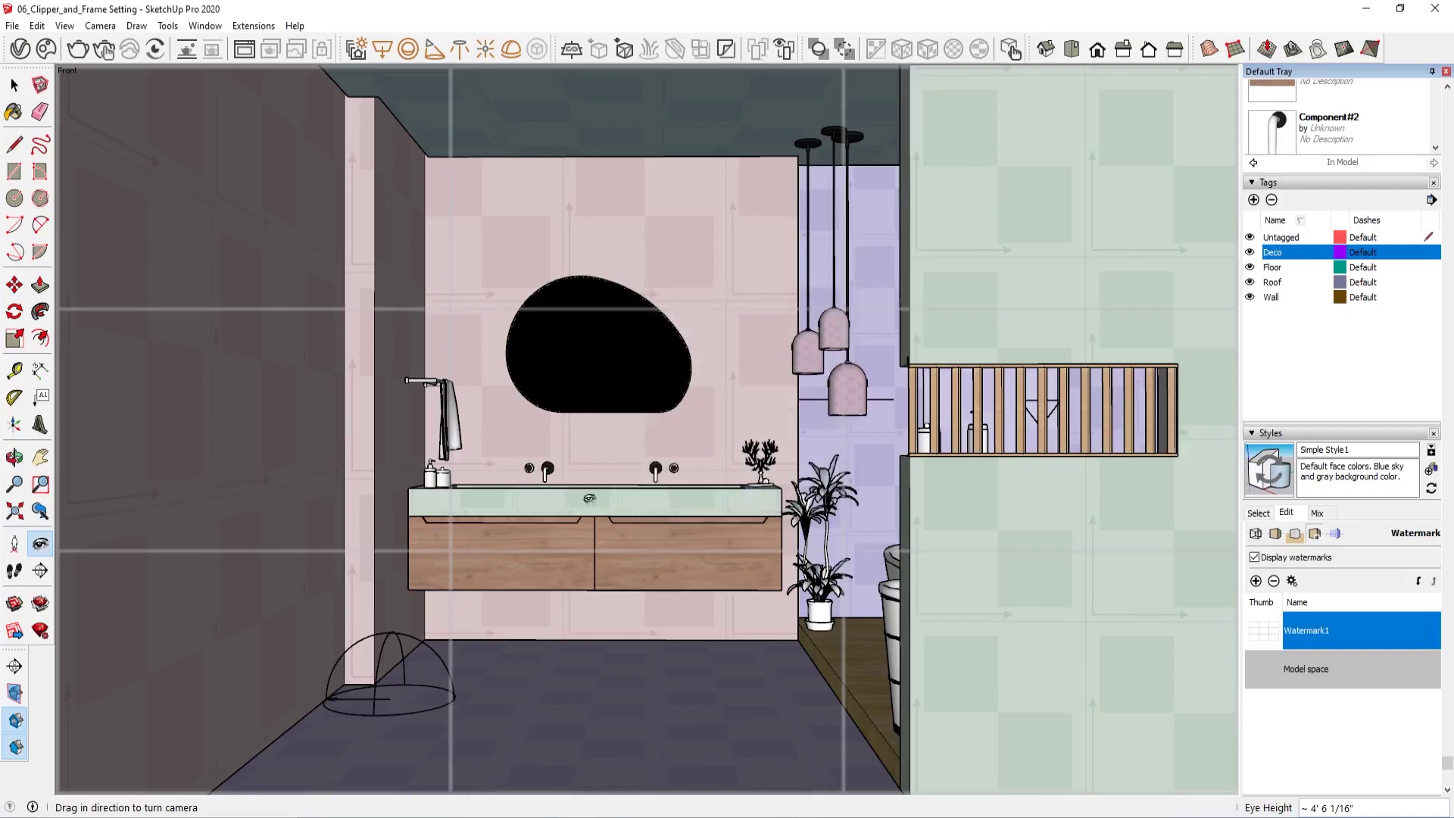
# Step: Pan and look around to line up the vanity, mirror and pendants against the grid
pyautogui.keyDown('shift'); pyautogui.moveTo(590, 497); pyautogui.dragTo(606, 545, button='middle'); pyautogui.keyUp('shift')
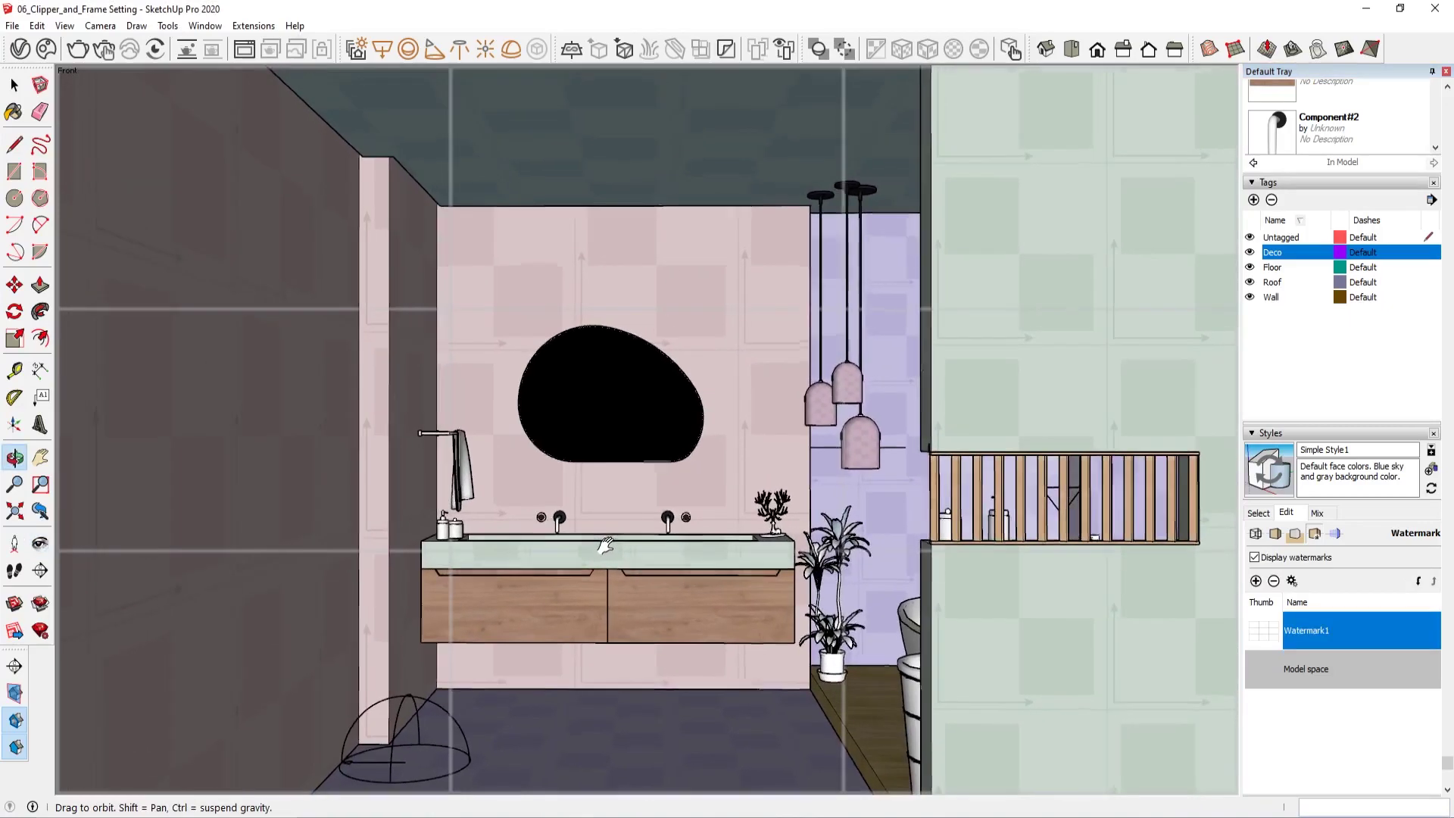
pyautogui.moveTo(606, 546); pyautogui.dragTo(595, 553)
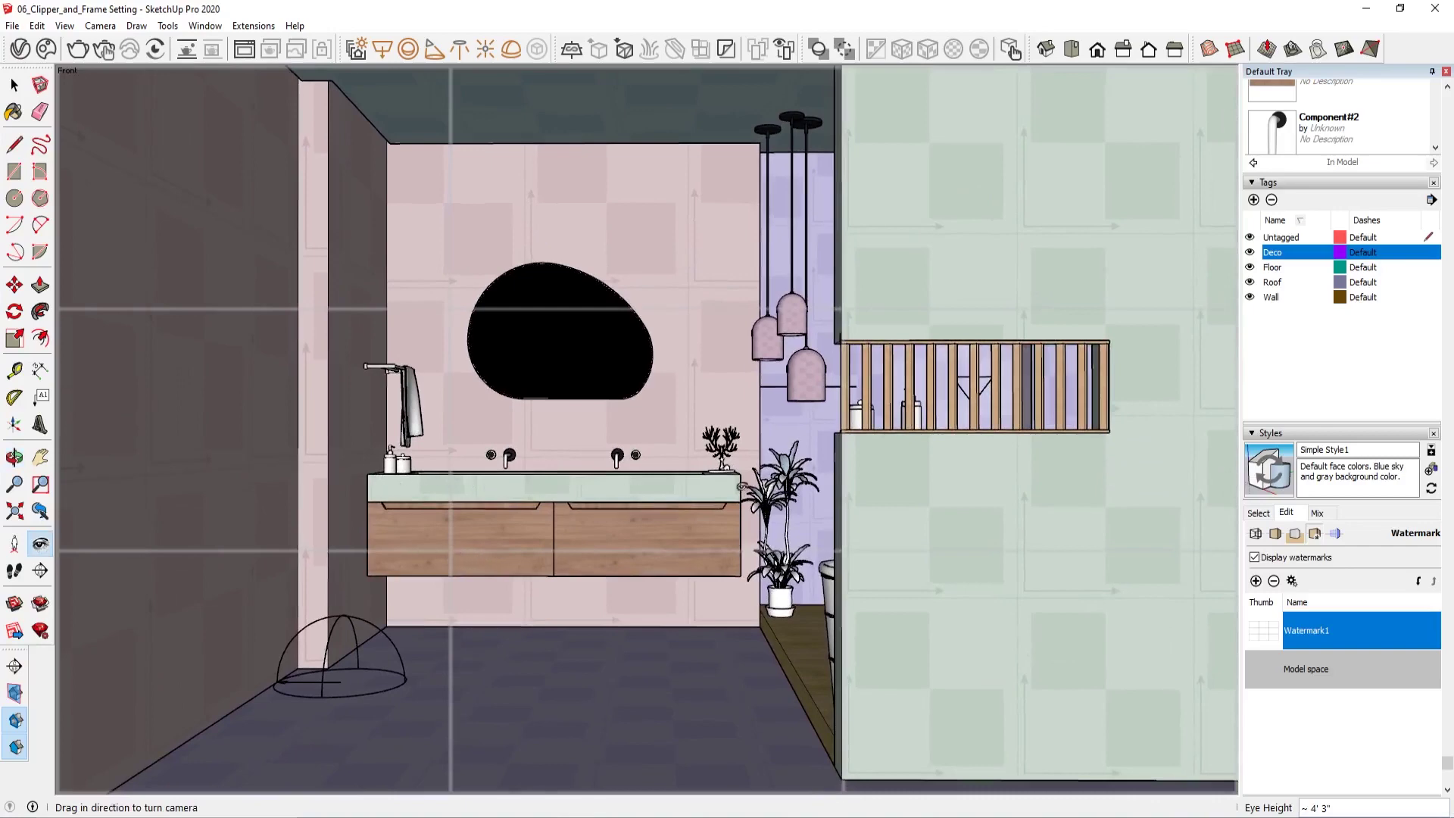
pyautogui.moveTo(689, 480)
pyautogui.keyDown('shift'); pyautogui.mouseDown(button='middle')
pyautogui.moveTo(754, 555)
pyautogui.moveTo(719, 566)
pyautogui.mouseUp(button='middle'); pyautogui.keyUp('shift')
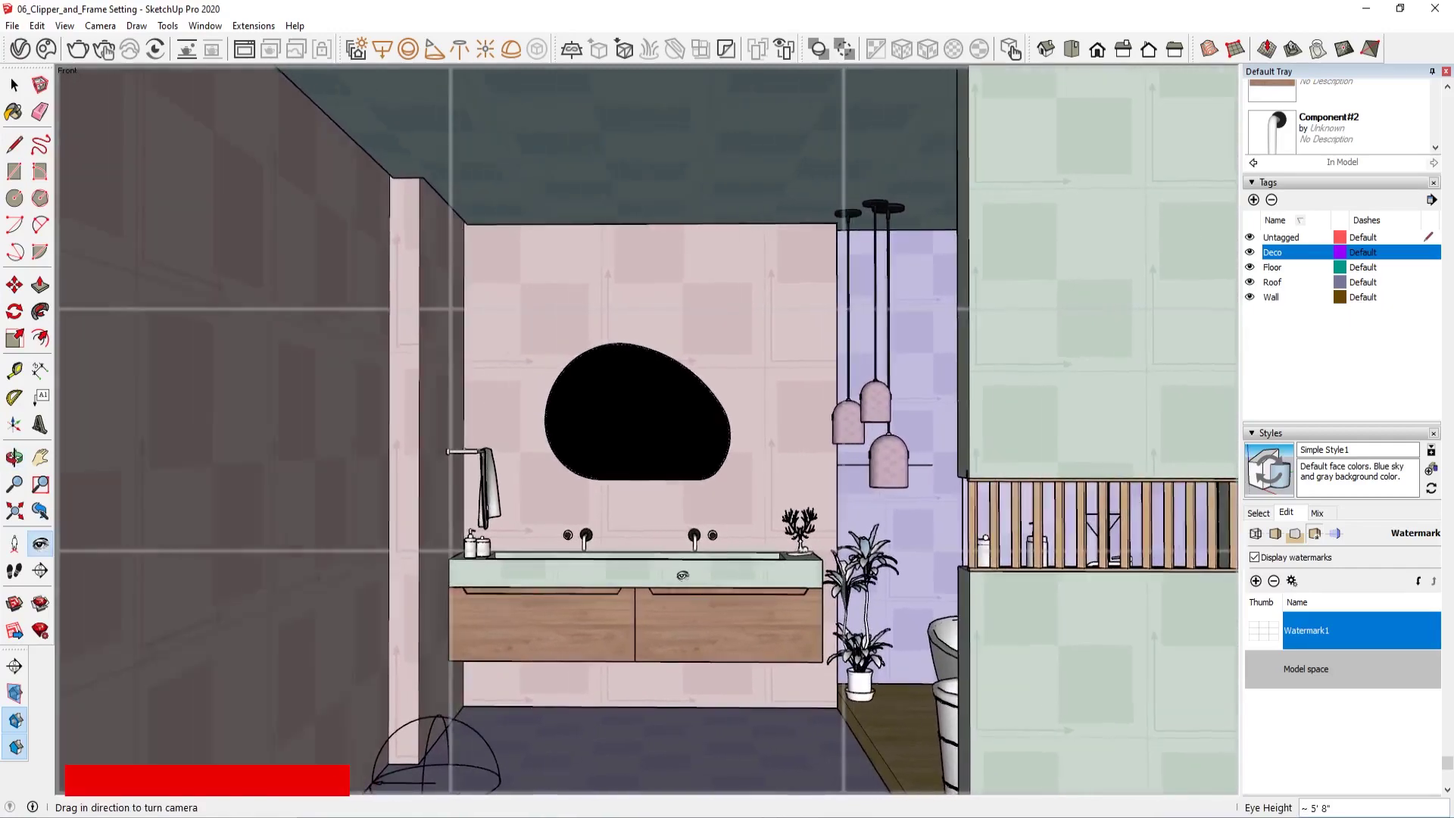
pyautogui.moveTo(719, 566); pyautogui.dragTo(685, 573)
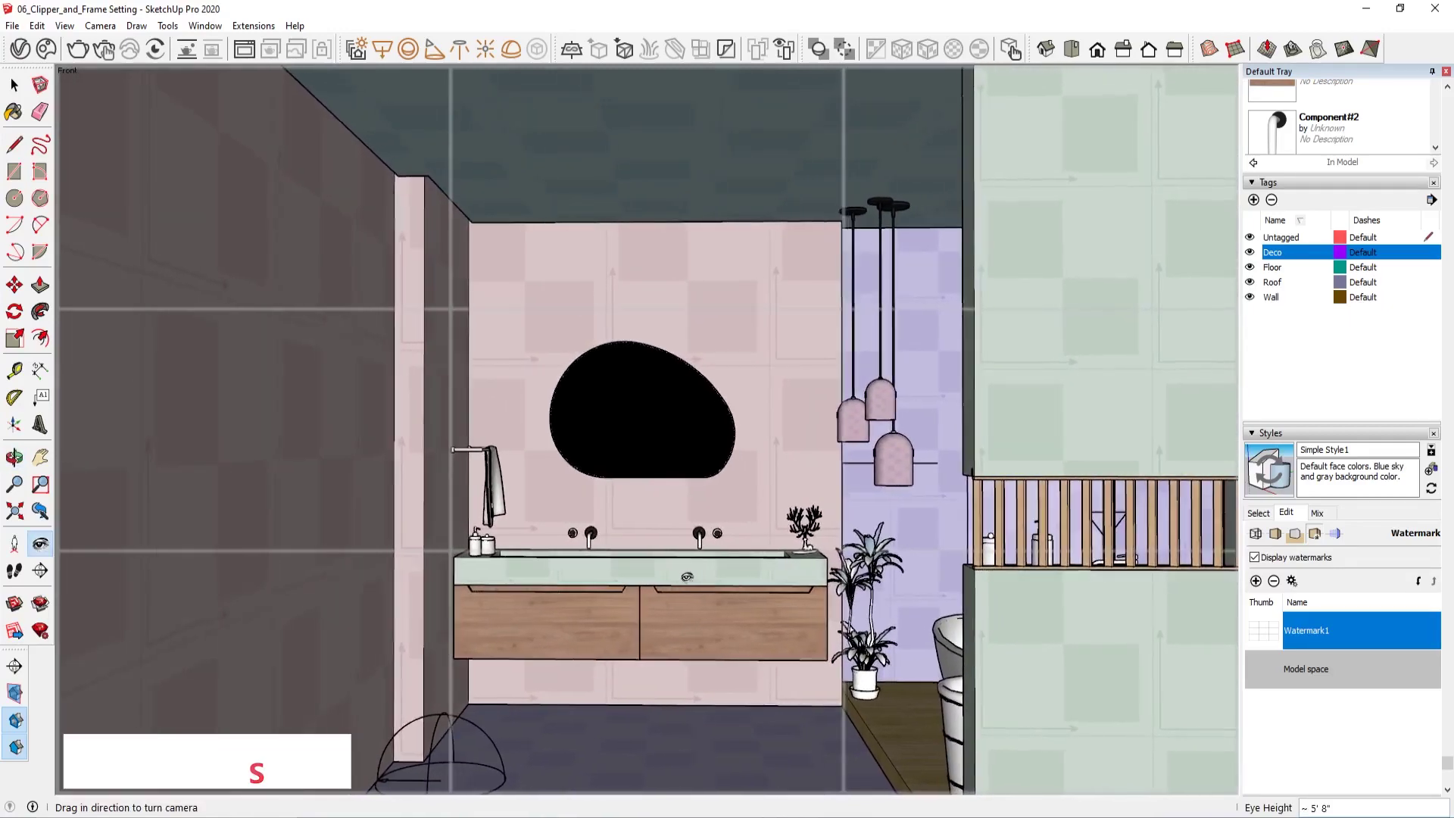
pyautogui.keyDown('shift'); pyautogui.moveTo(685, 573); pyautogui.dragTo(683, 568, button='middle'); pyautogui.keyUp('shift')
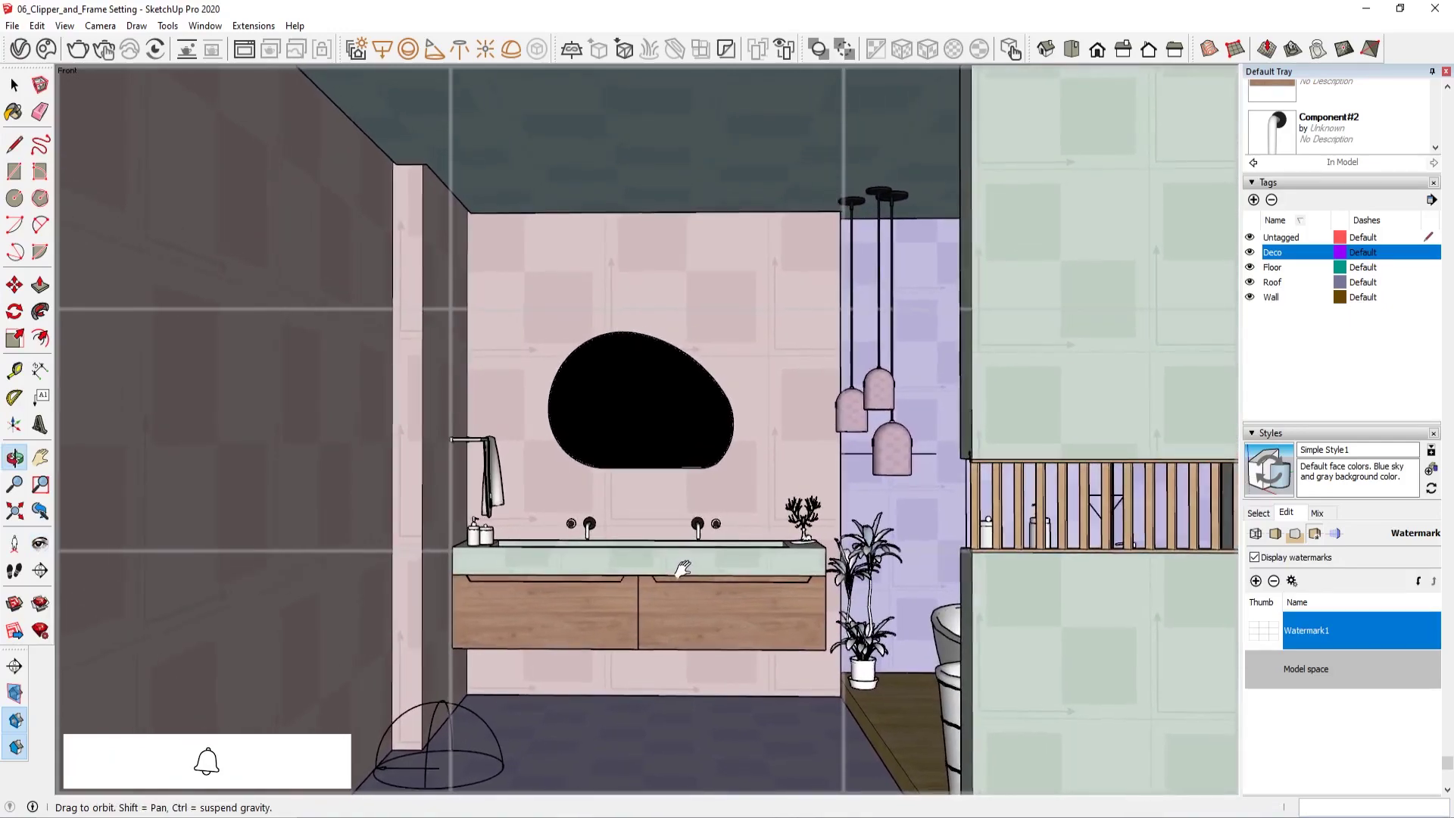
pyautogui.hotkey('shift', 'l')
pyautogui.moveTo(682, 568); pyautogui.dragTo(697, 580)
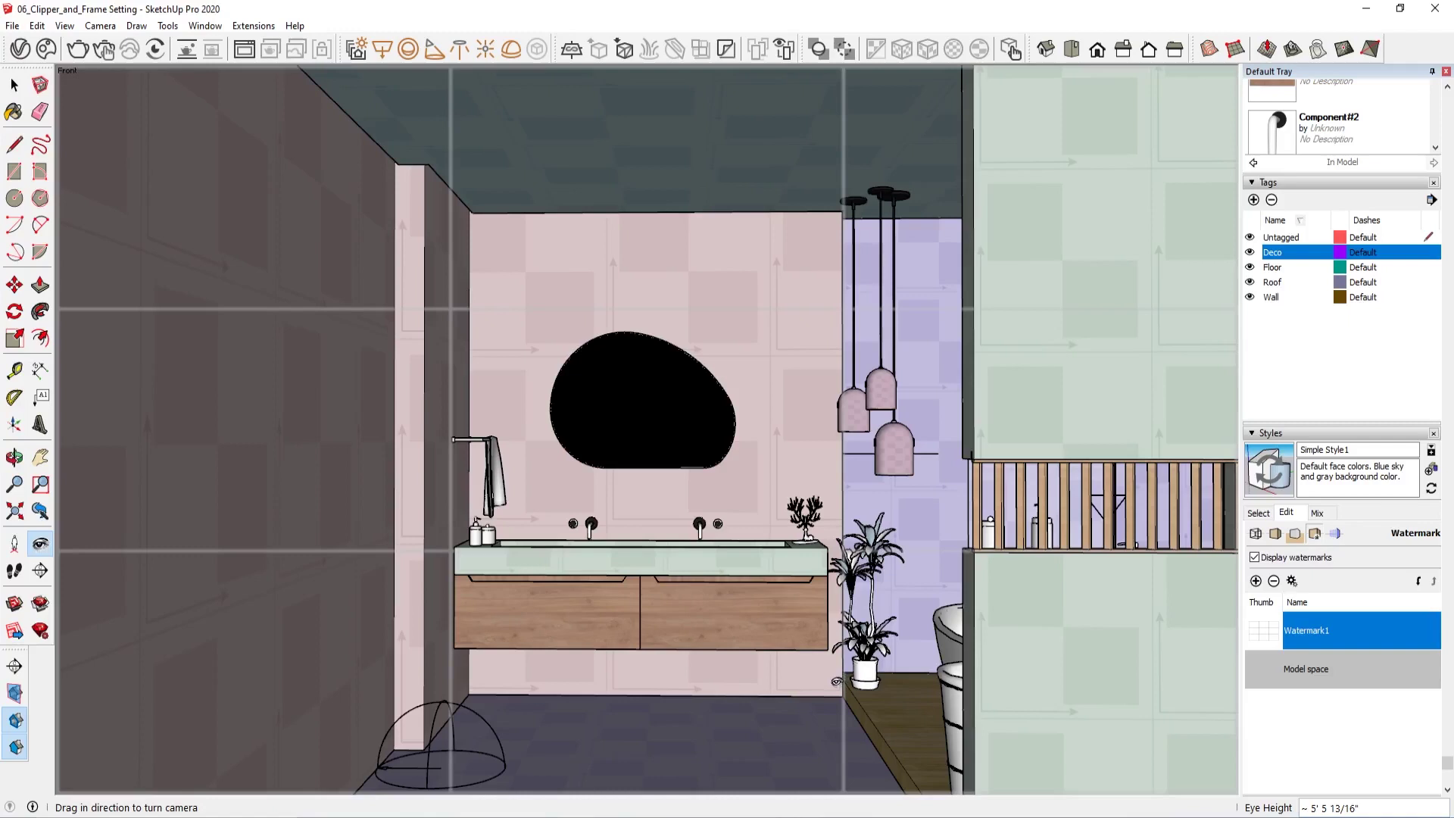
# Step: Set the camera eye height to 4' and return to Select
pyautogui.write("'")
pyautogui.press('Return')
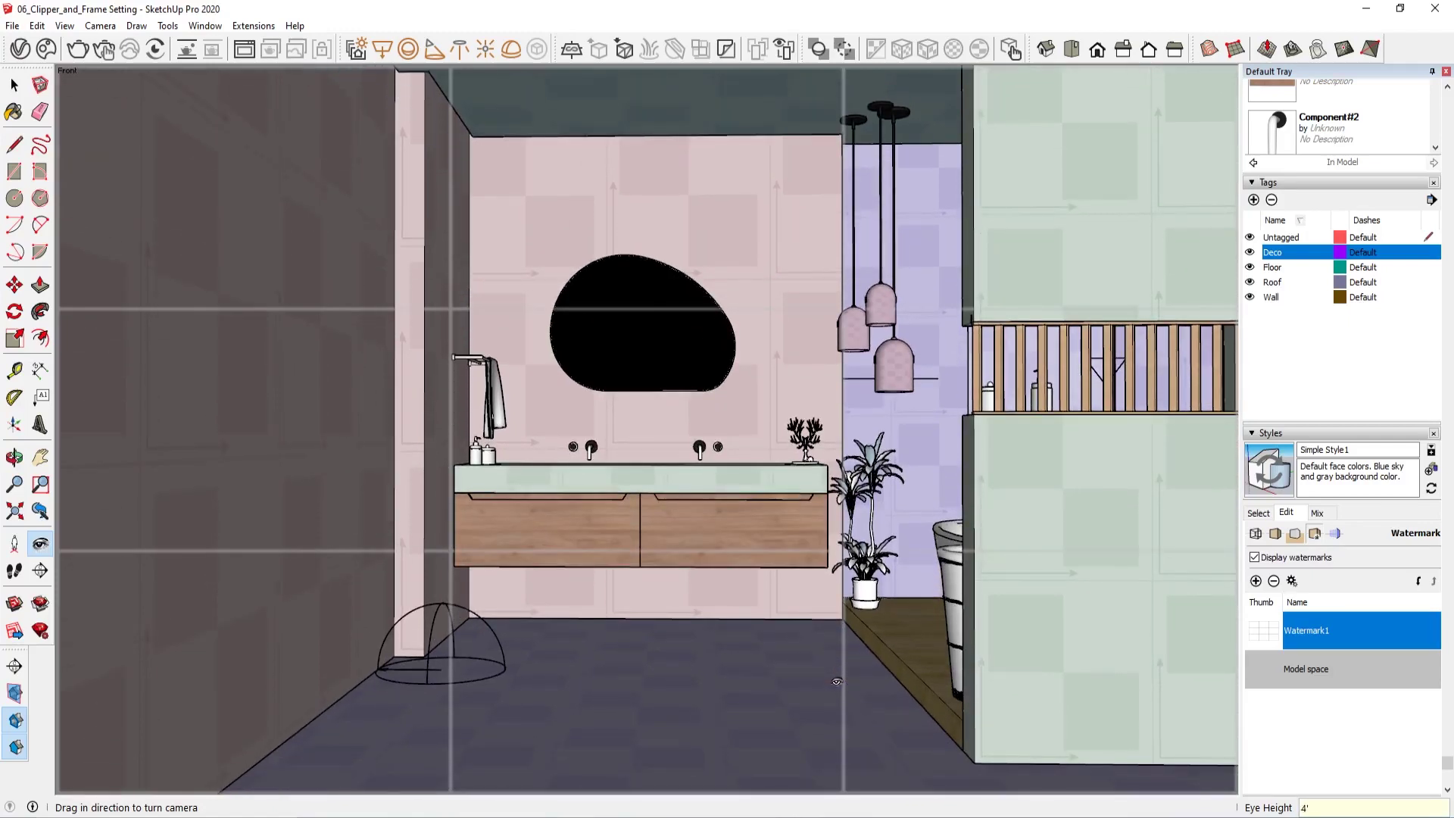
pyautogui.press('Return')
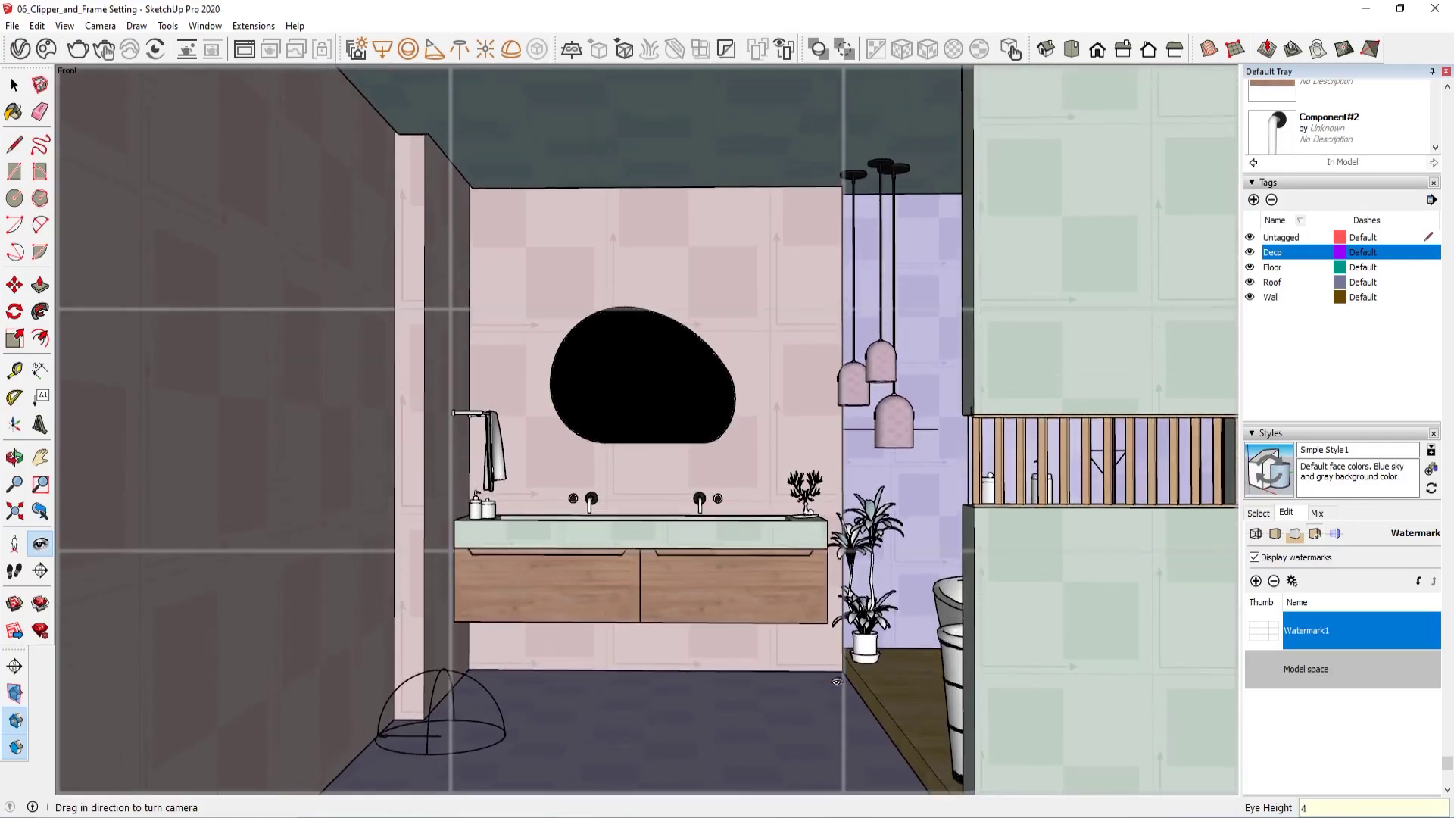
pyautogui.press('space')
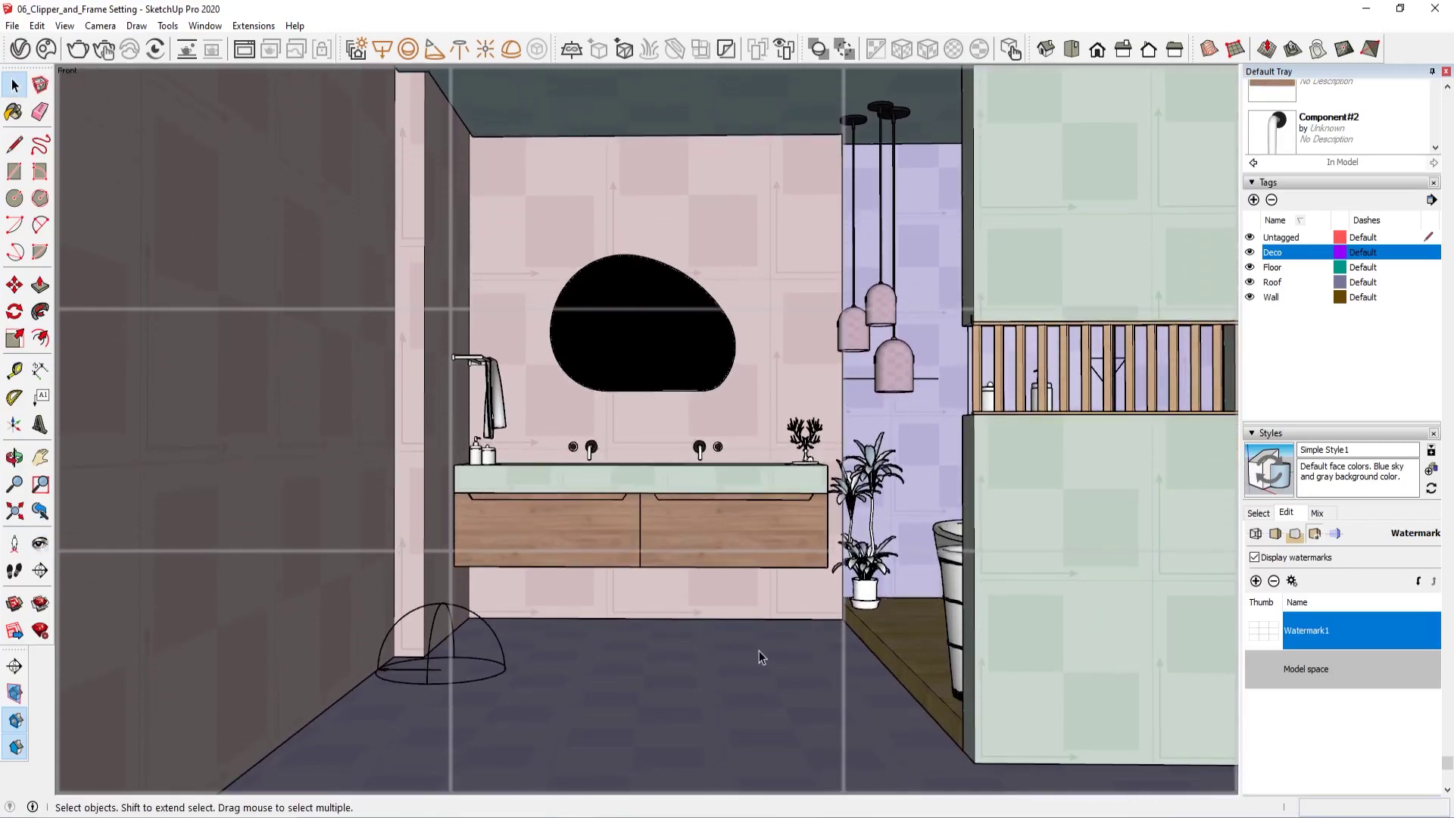
# Step: Permanently delete the grid Watermark1 from the style, then add the bathroom view as Scene 1
pyautogui.click(65, 26)
pyautogui.moveTo(98, 308)
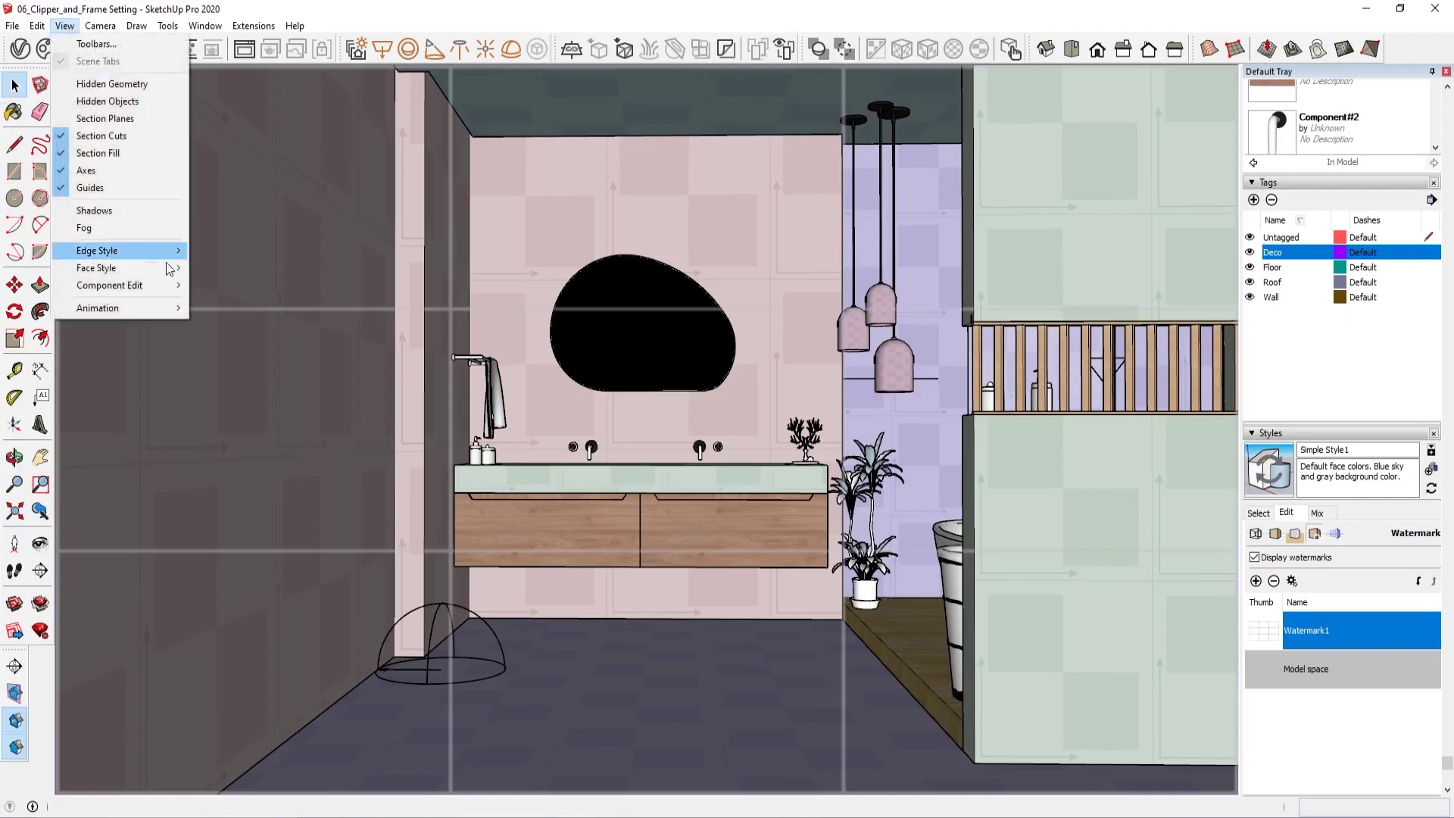
pyautogui.click(230, 186)
pyautogui.hotkey('ctrl', 'a')
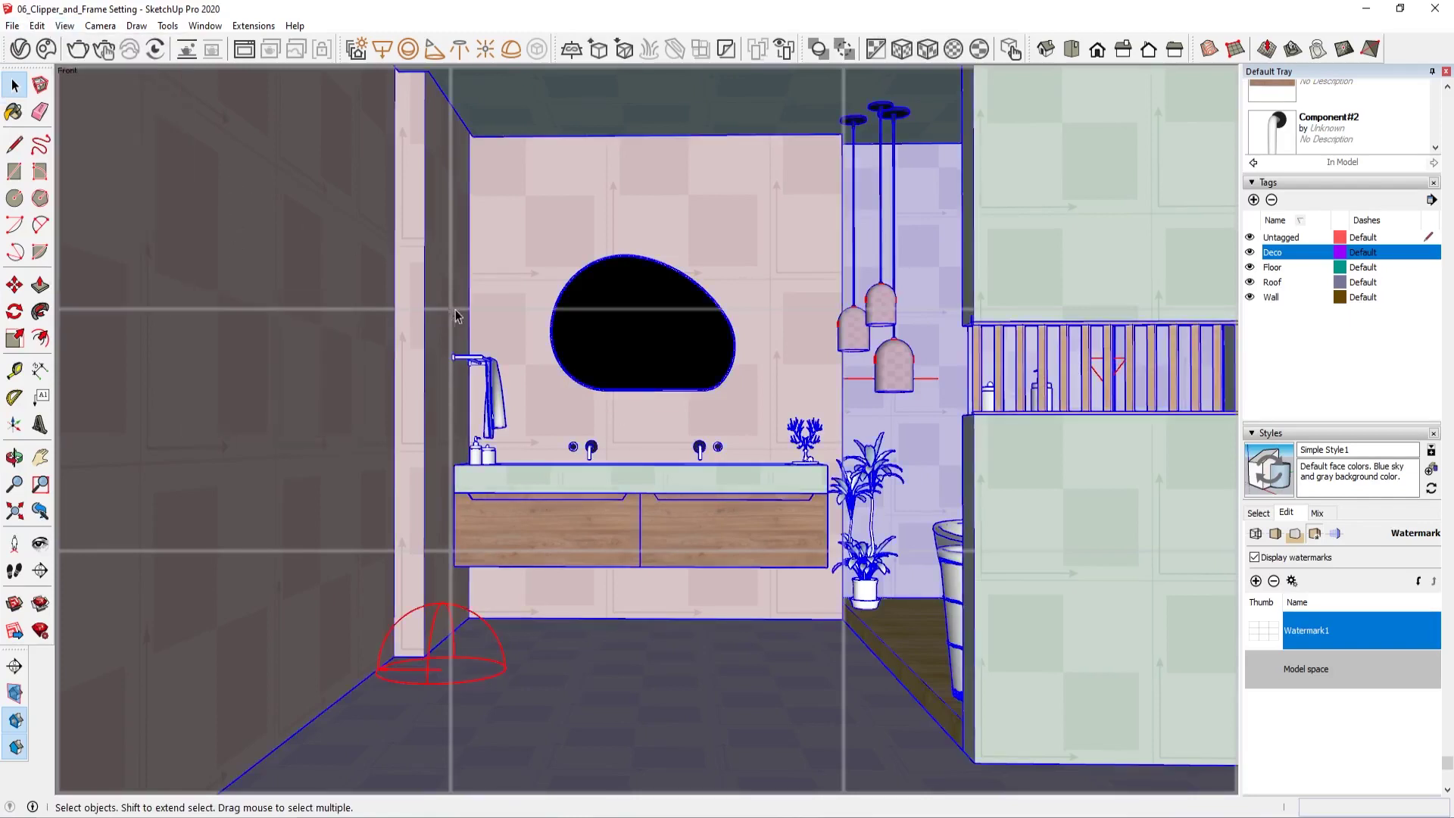
pyautogui.click(1273, 581)
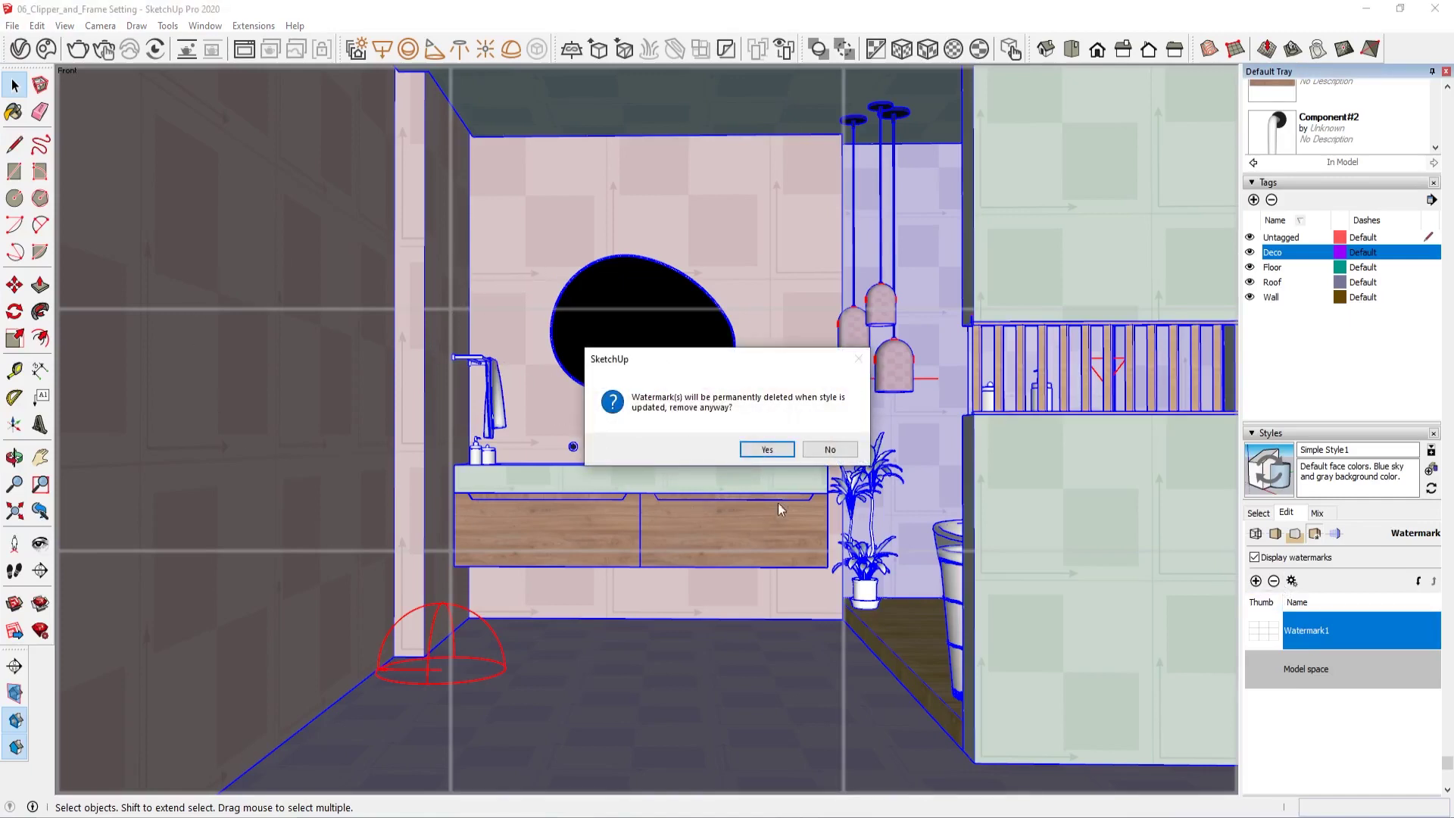
pyautogui.click(767, 447)
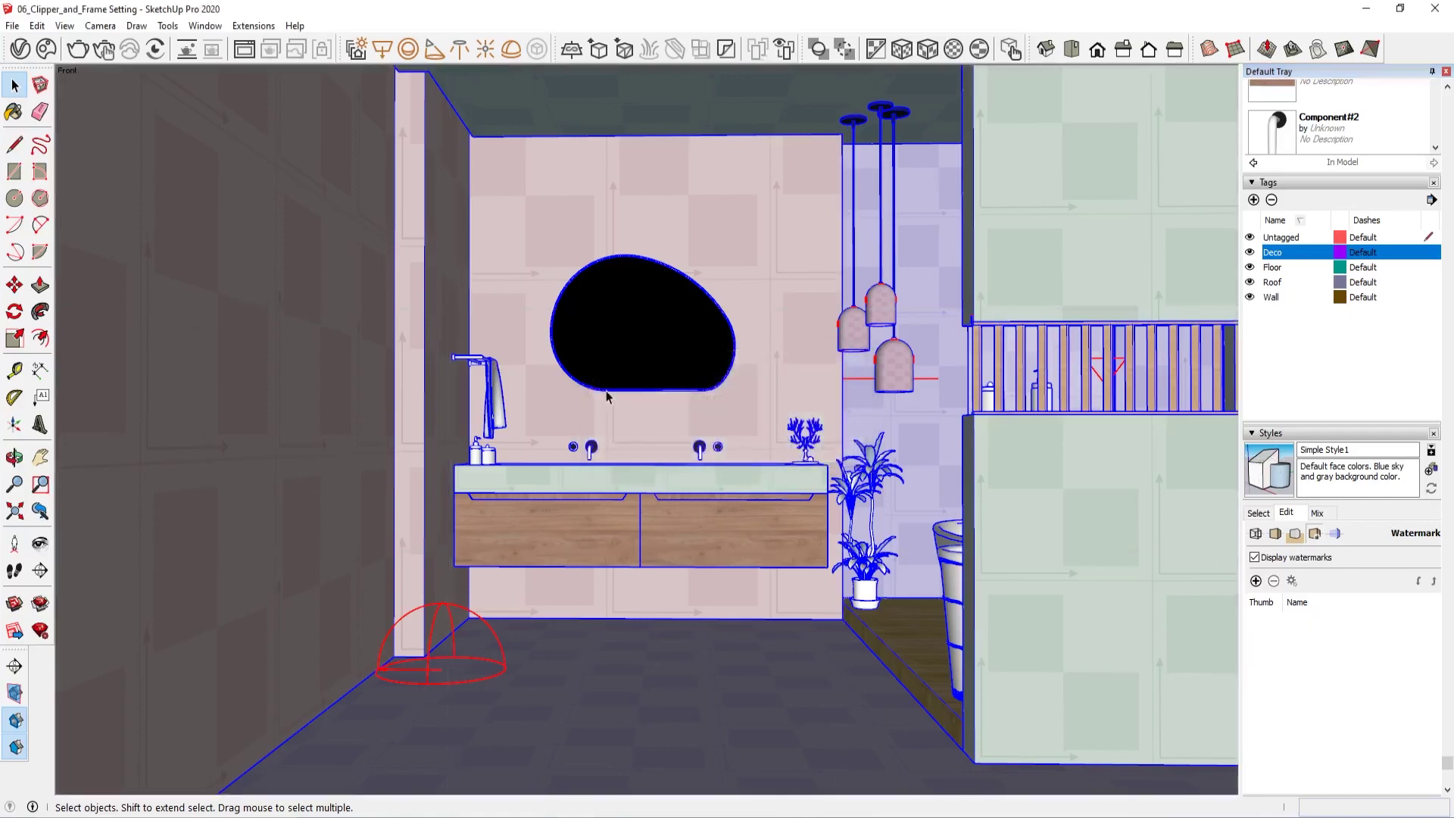
pyautogui.click(64, 25)
pyautogui.moveTo(97, 307)
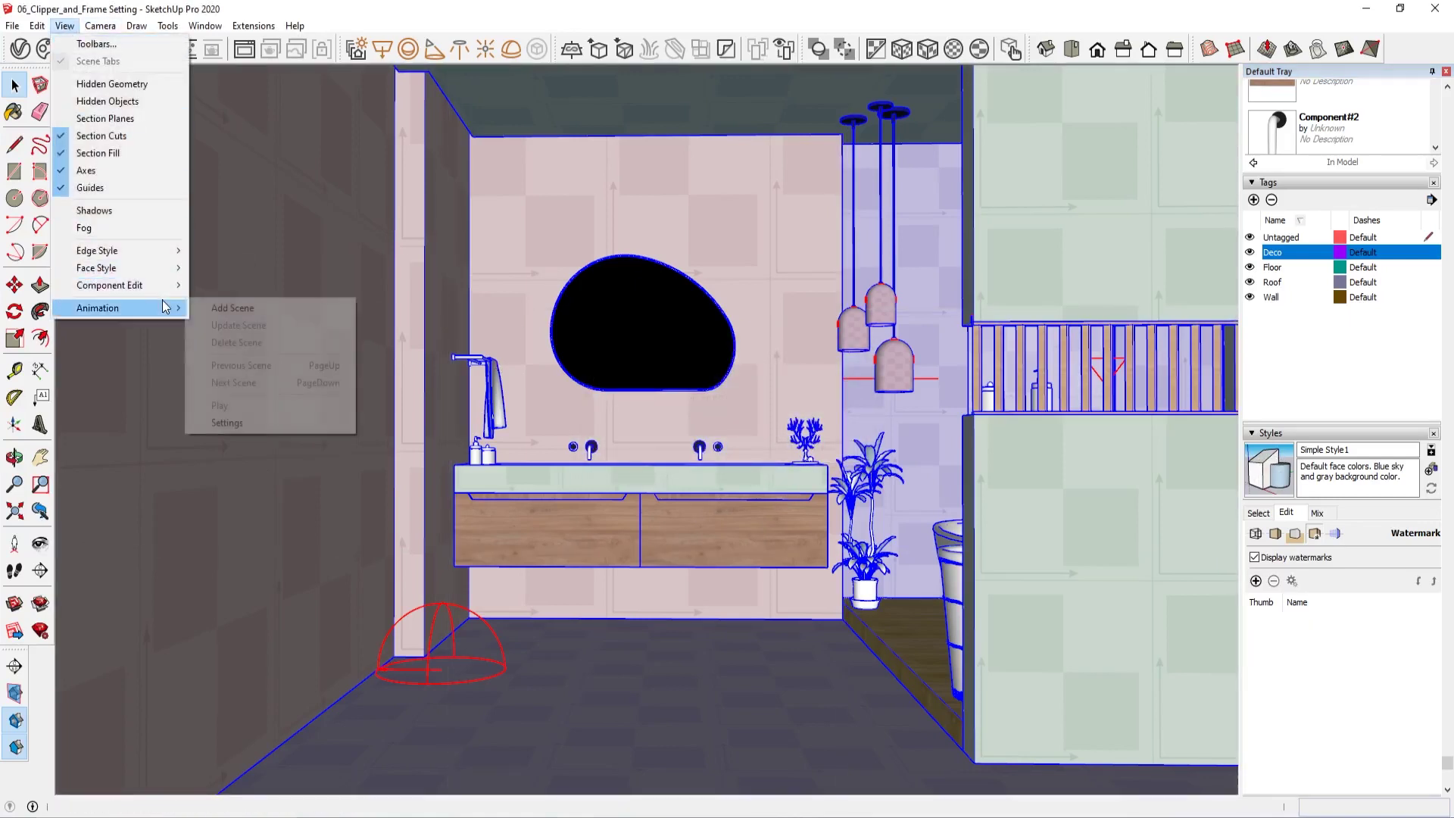
pyautogui.click(230, 307)
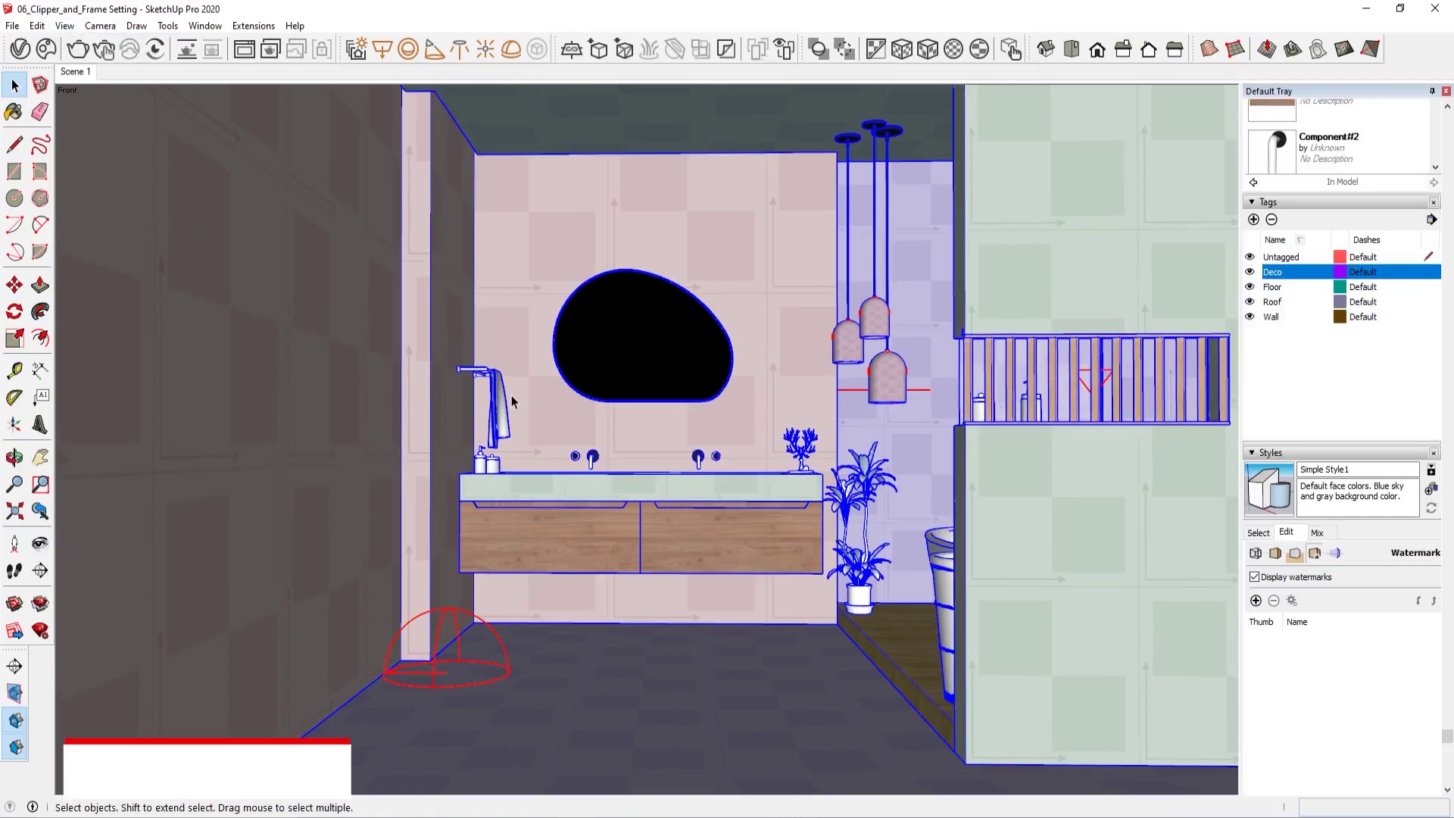
# Step: Switch the V-Ray denoiser to NVIDIA AI and start an interactive 800 x 450 bathroom render
pyautogui.click(20, 49)
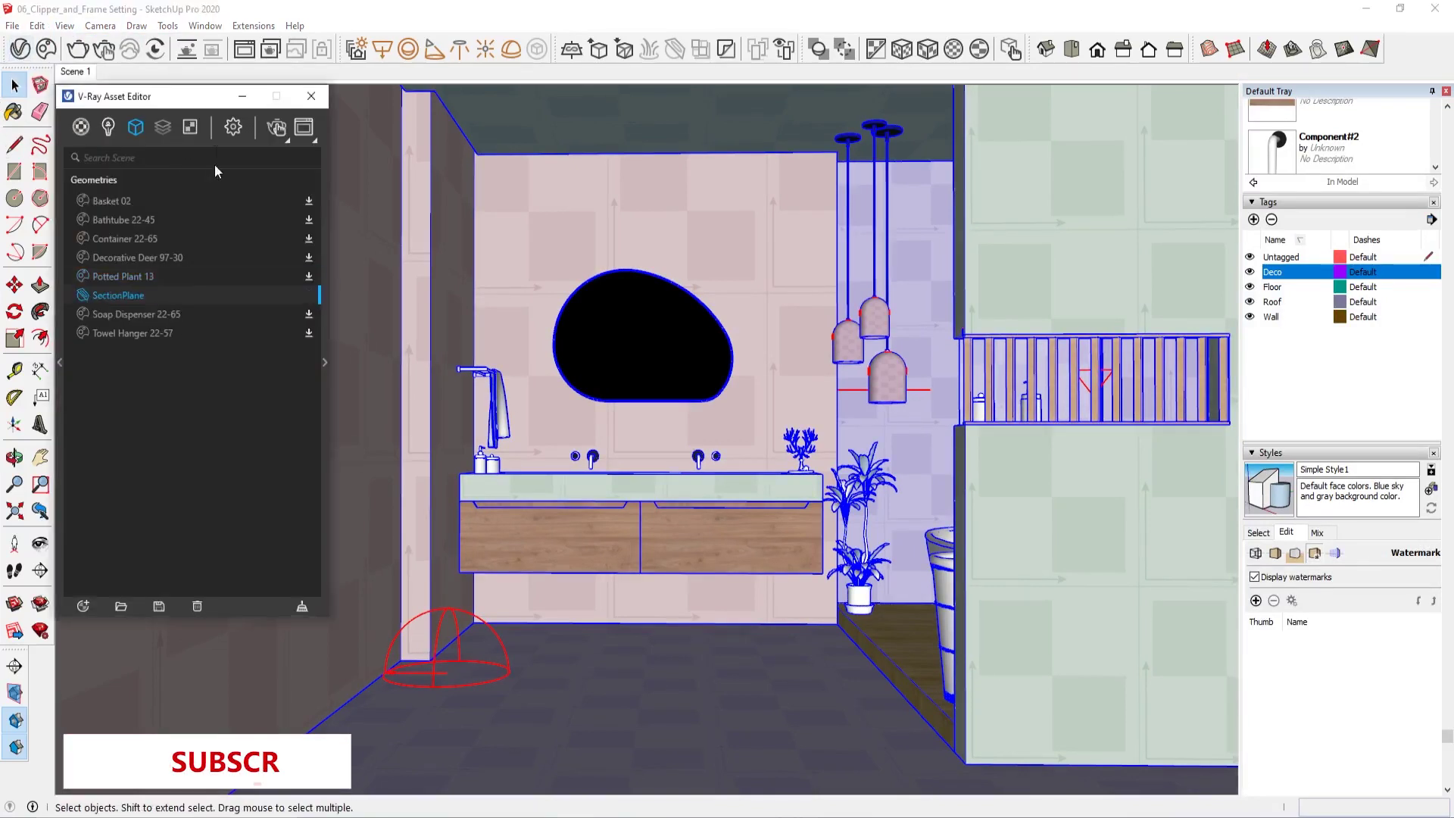
pyautogui.click(243, 126)
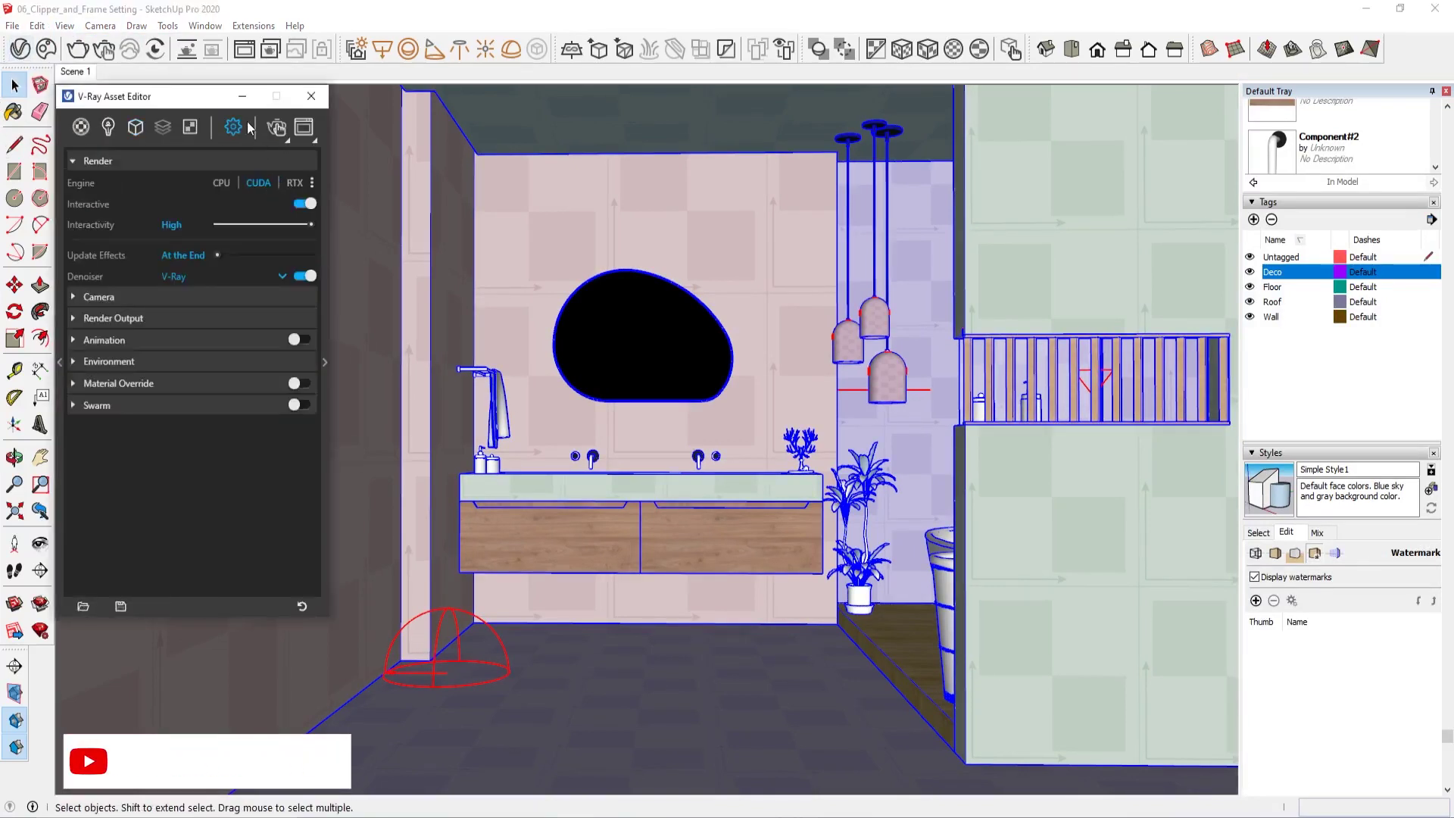
pyautogui.click(283, 277)
pyautogui.click(190, 320)
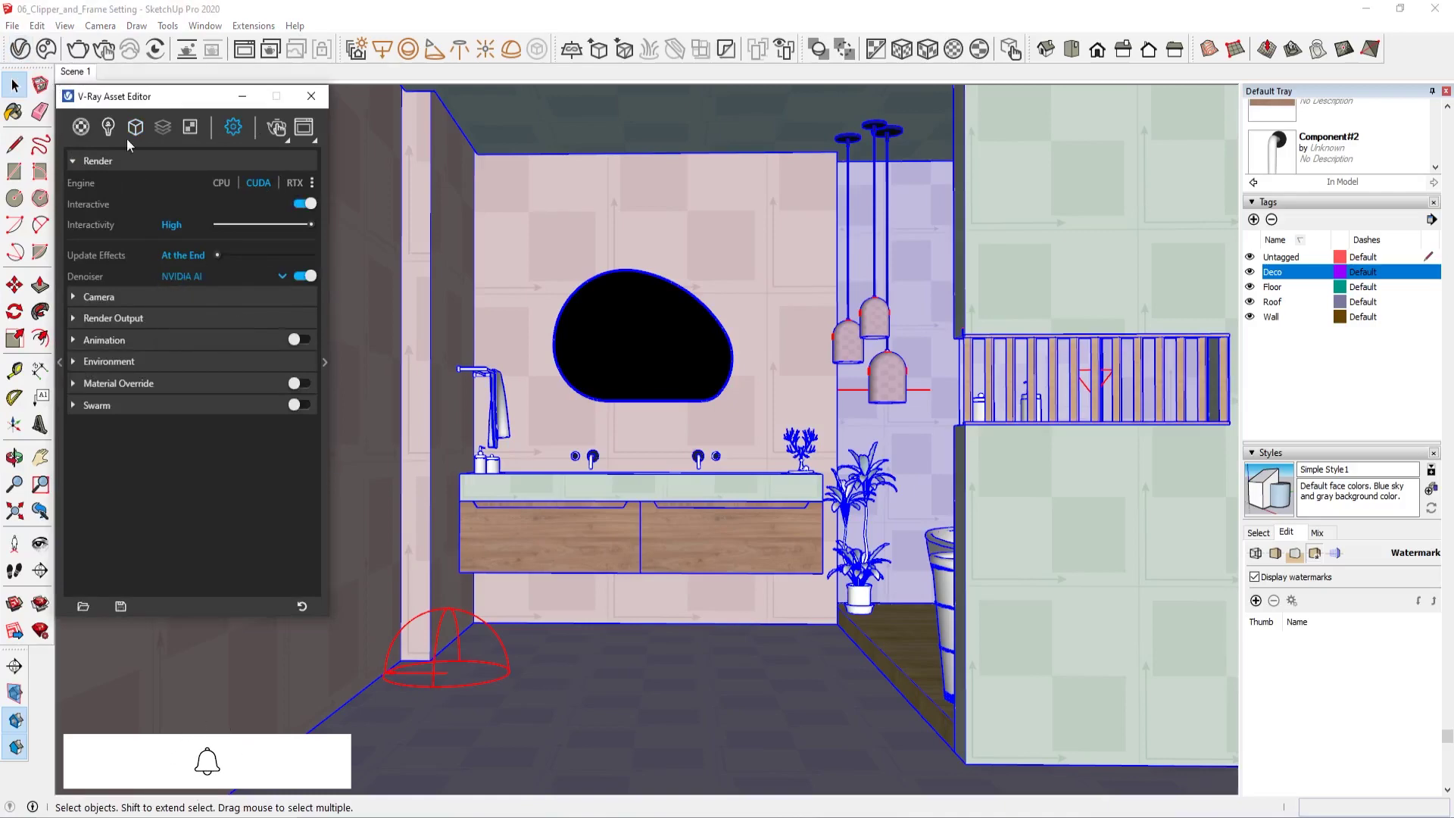
pyautogui.click(136, 127)
pyautogui.click(276, 126)
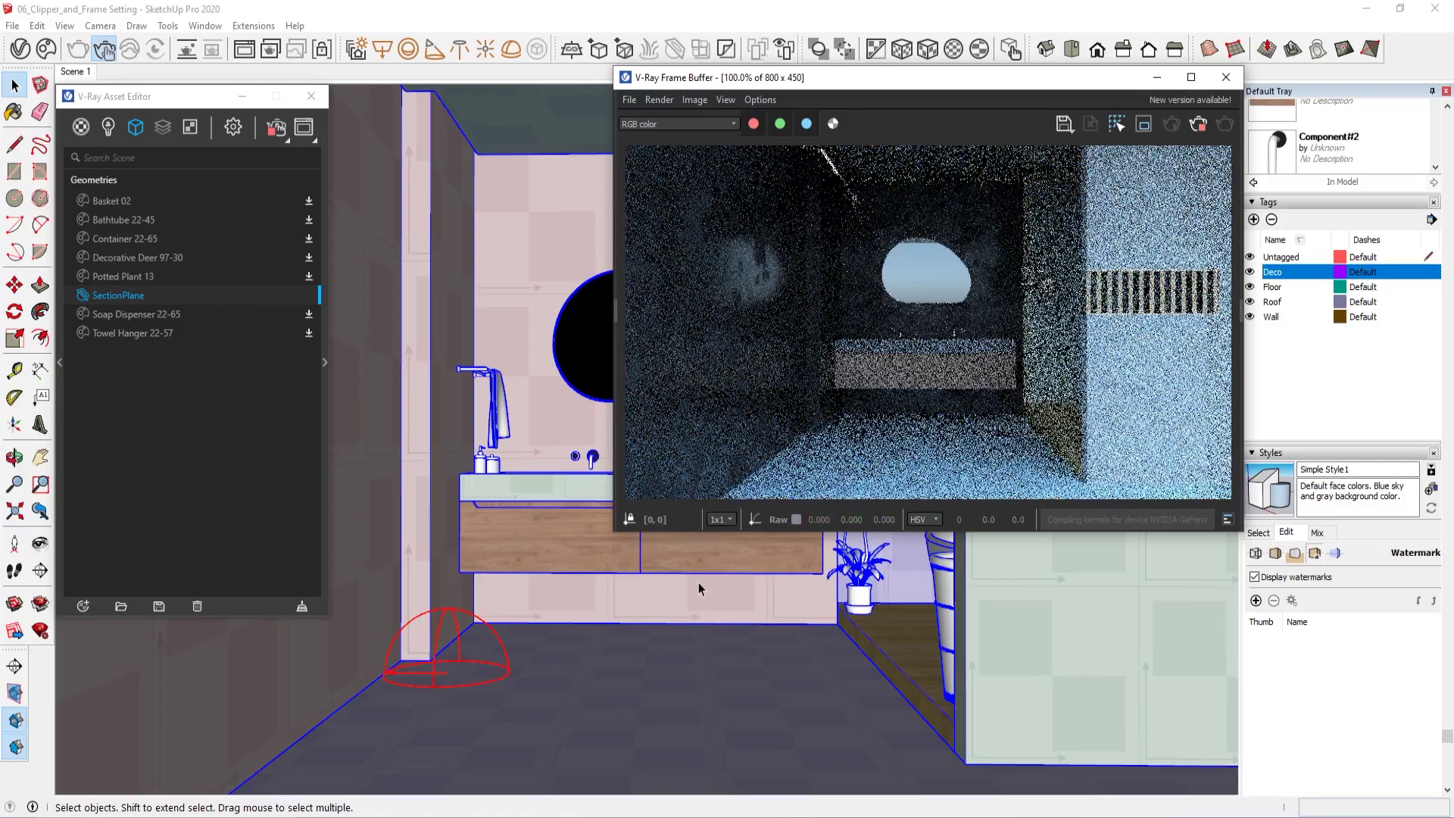
pyautogui.scroll(-4, 694, 581)
pyautogui.moveTo(683, 604); pyautogui.dragTo(530, 598, button='middle')
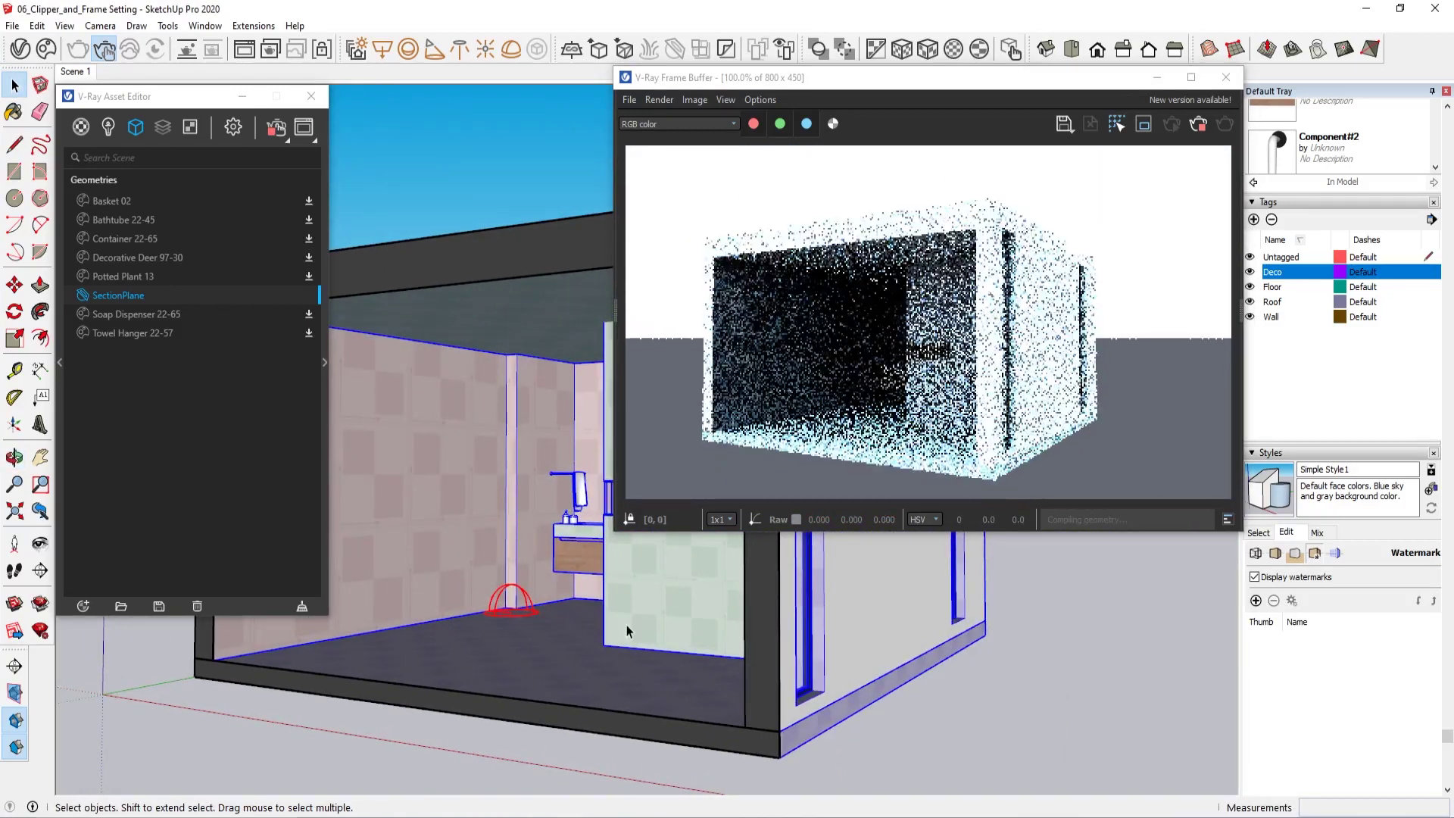
pyautogui.scroll(-3, 525, 440)
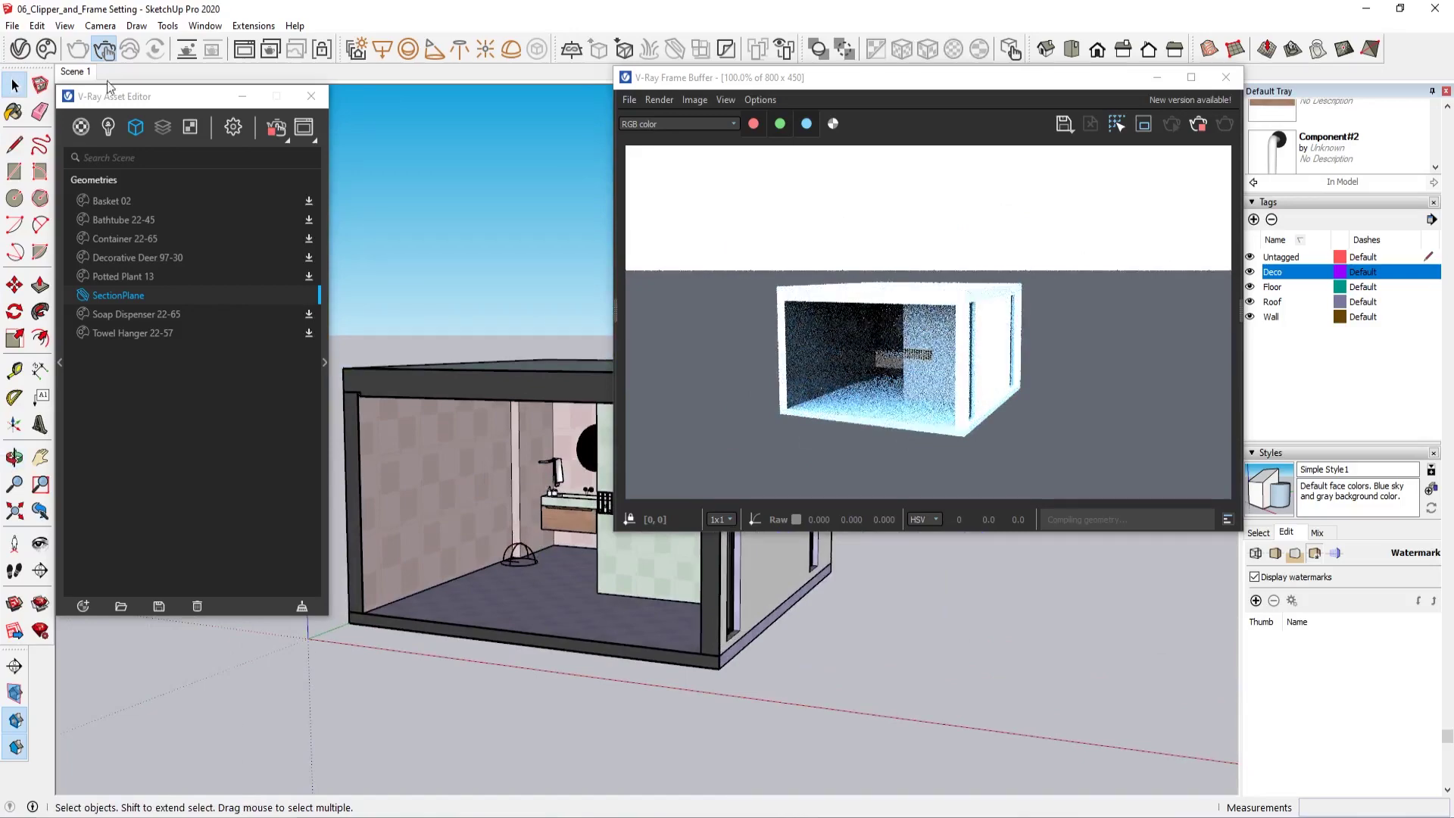
pyautogui.click(83, 76)
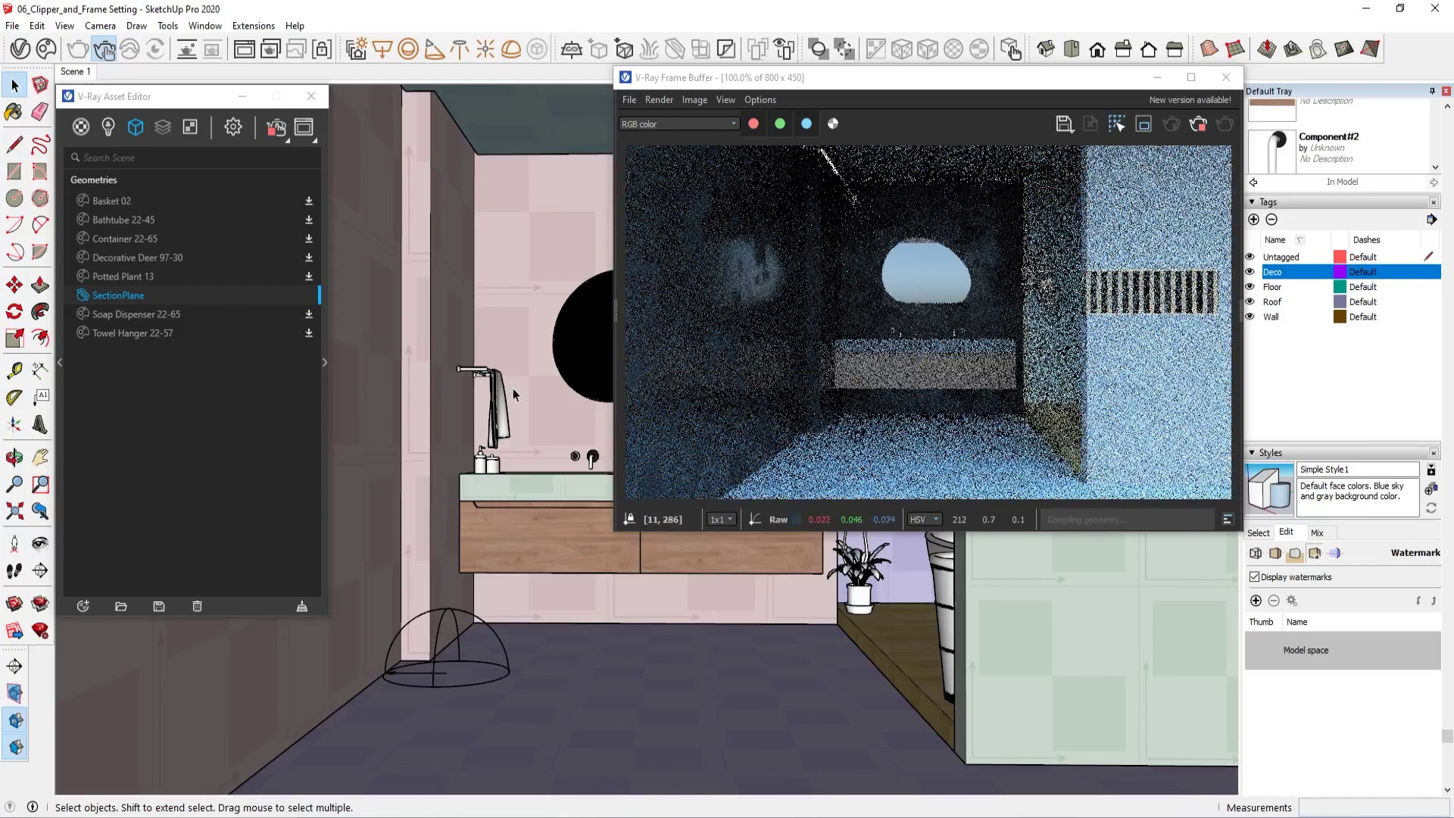
# Step: Uncheck Affect Light in the SectionPlane clipper options, then turn the camera with Look Around
pyautogui.click(326, 360)
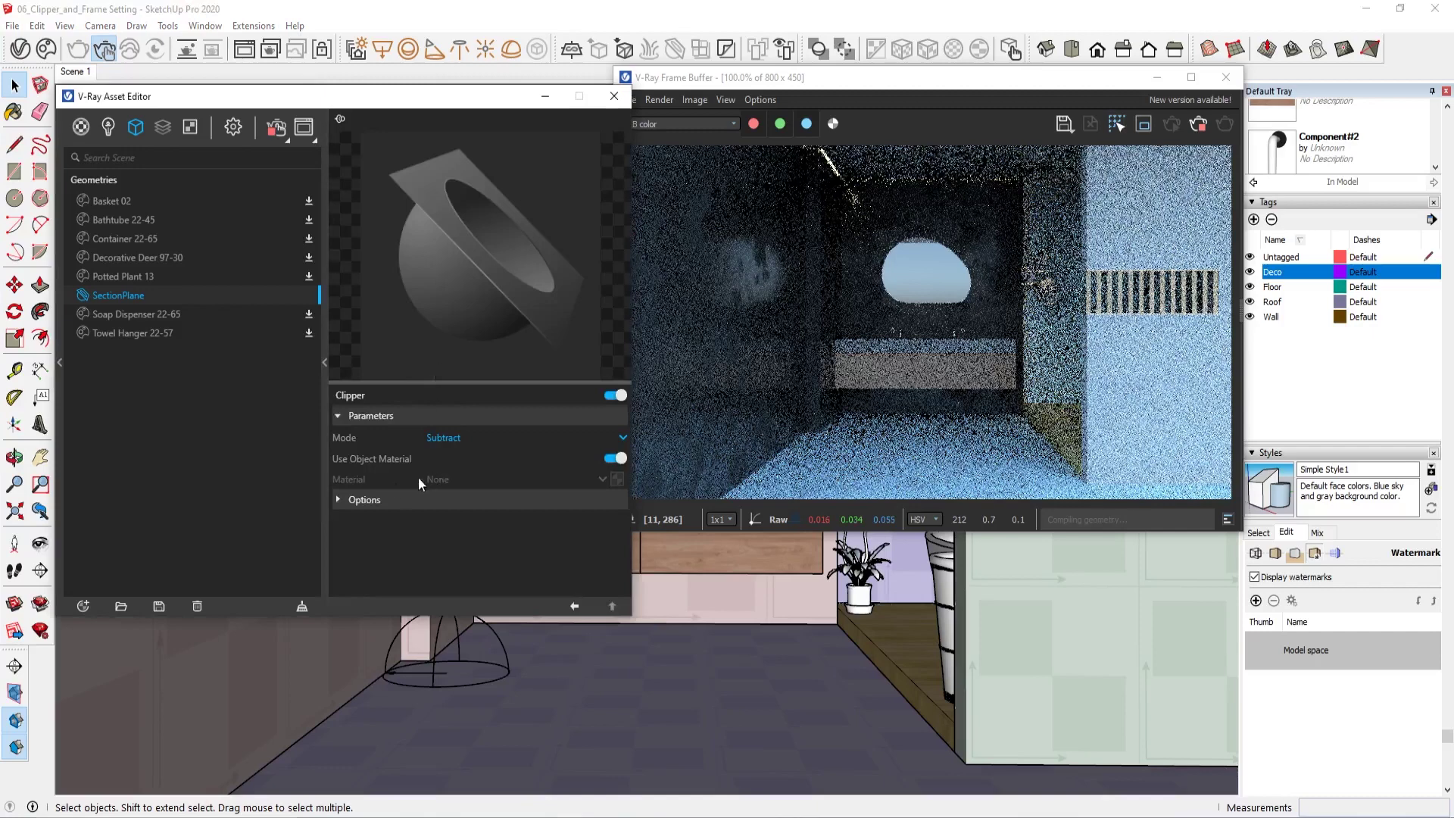
pyautogui.click(343, 502)
pyautogui.click(432, 522)
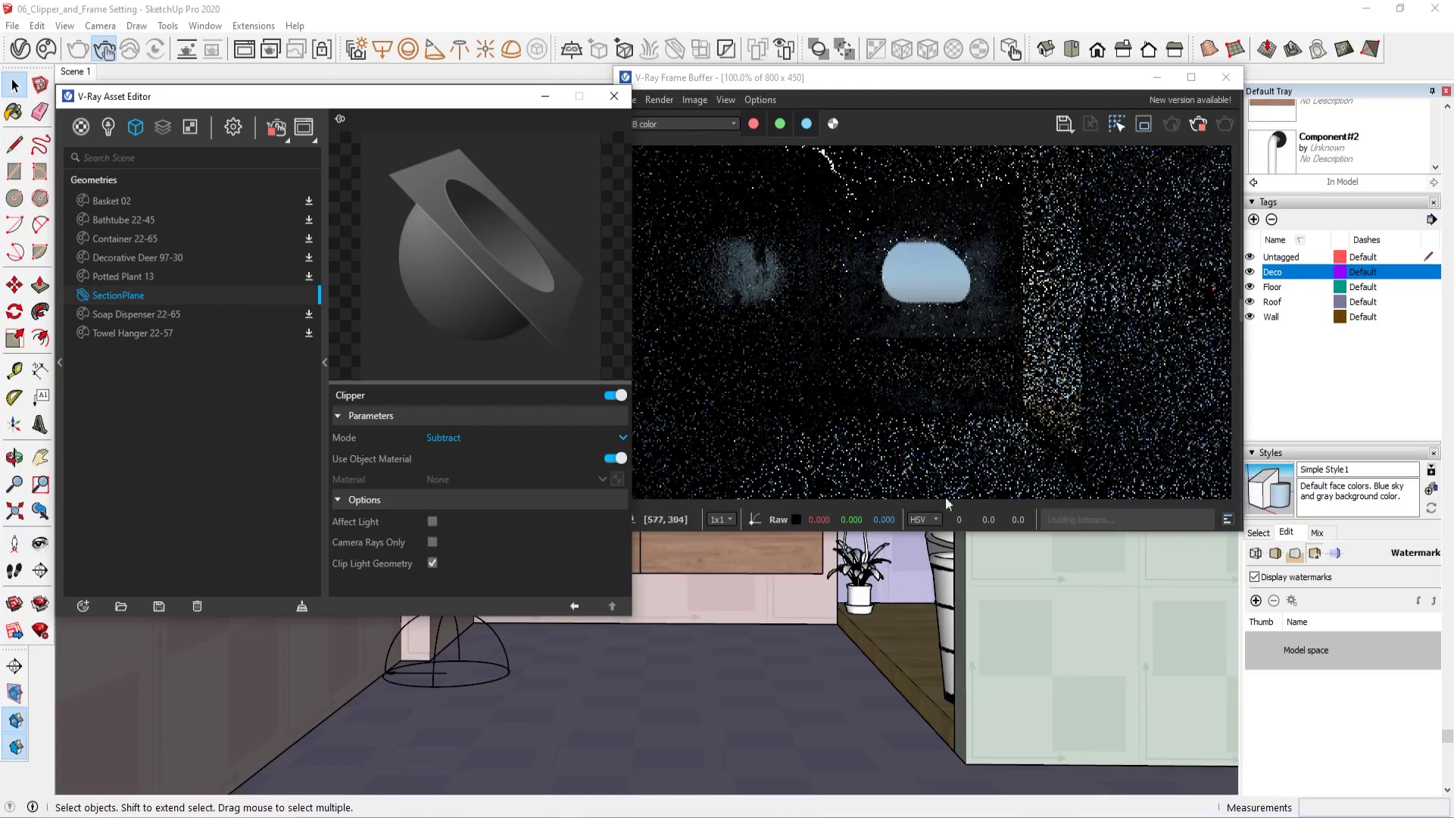
pyautogui.click(327, 391)
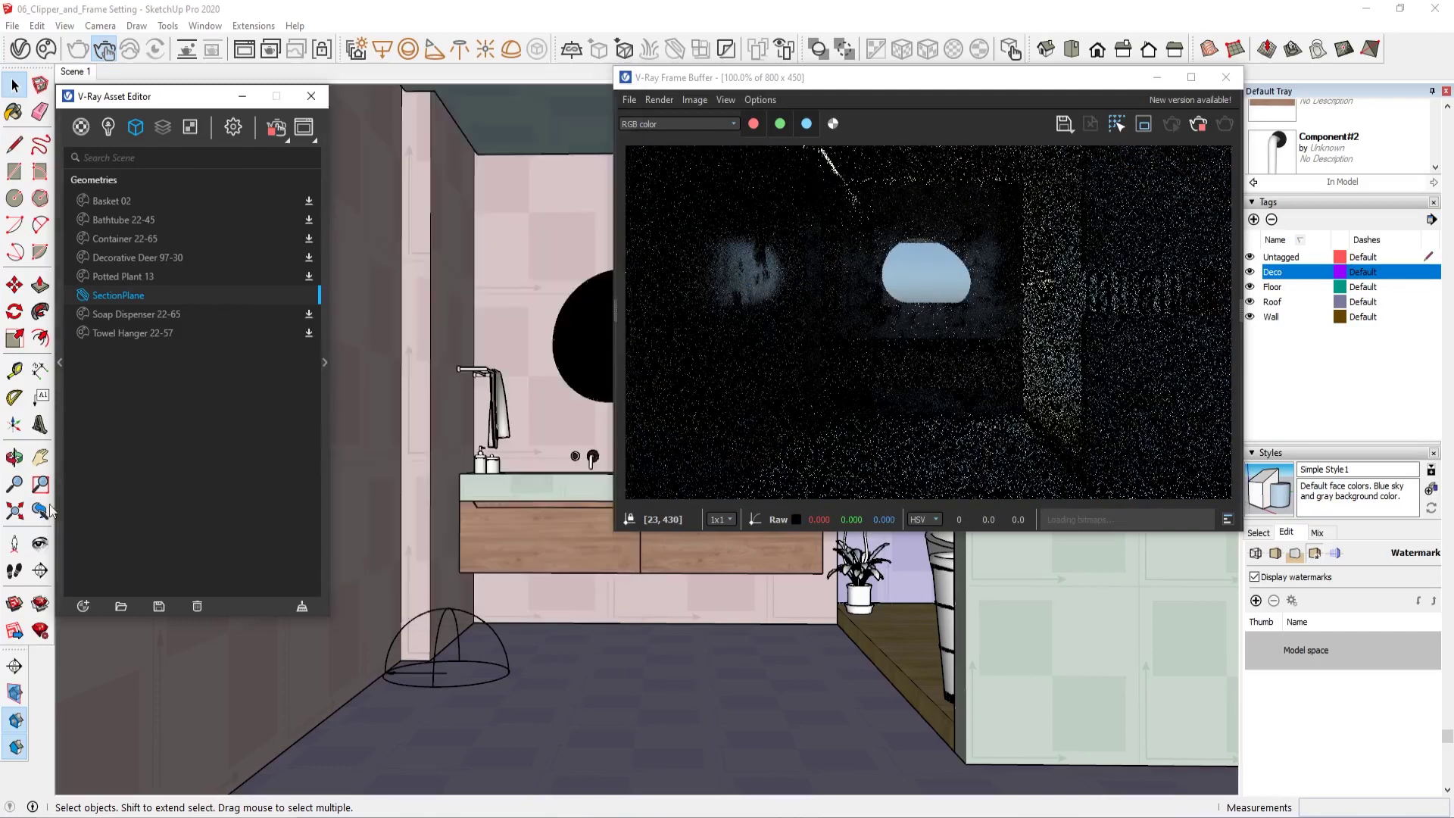
pyautogui.click(40, 543)
pyautogui.moveTo(985, 620)
pyautogui.mouseDown()
pyautogui.moveTo(1212, 617)
pyautogui.moveTo(713, 658)
pyautogui.moveTo(690, 602)
pyautogui.moveTo(404, 474)
pyautogui.moveTo(180, 207)
pyautogui.moveTo(334, 290)
pyautogui.mouseUp()
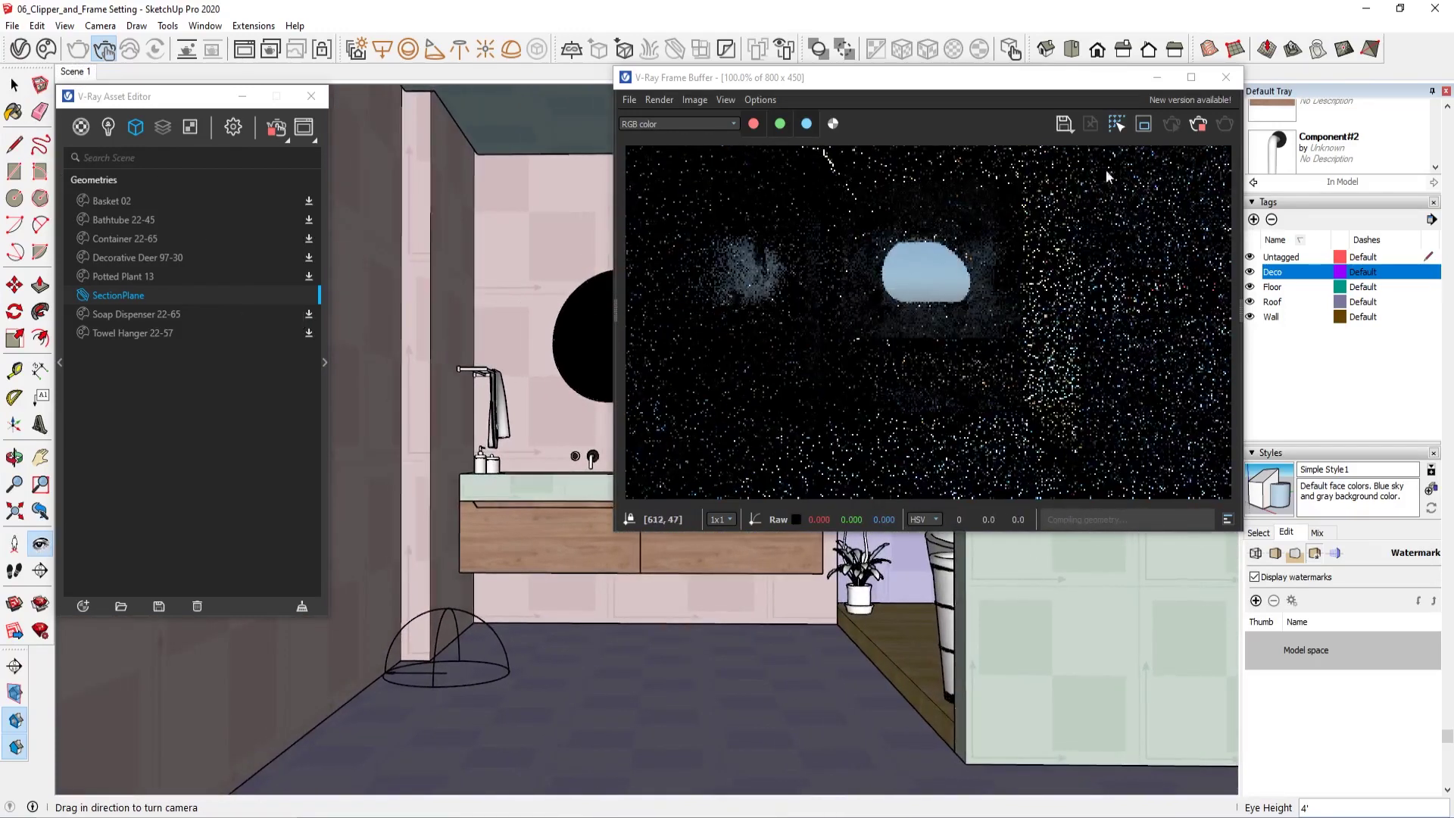
# Step: Set the SectionPlane clipper to Camera Rays Only, then re-render Scene 1 full-frame without a region
pyautogui.click(1114, 325)
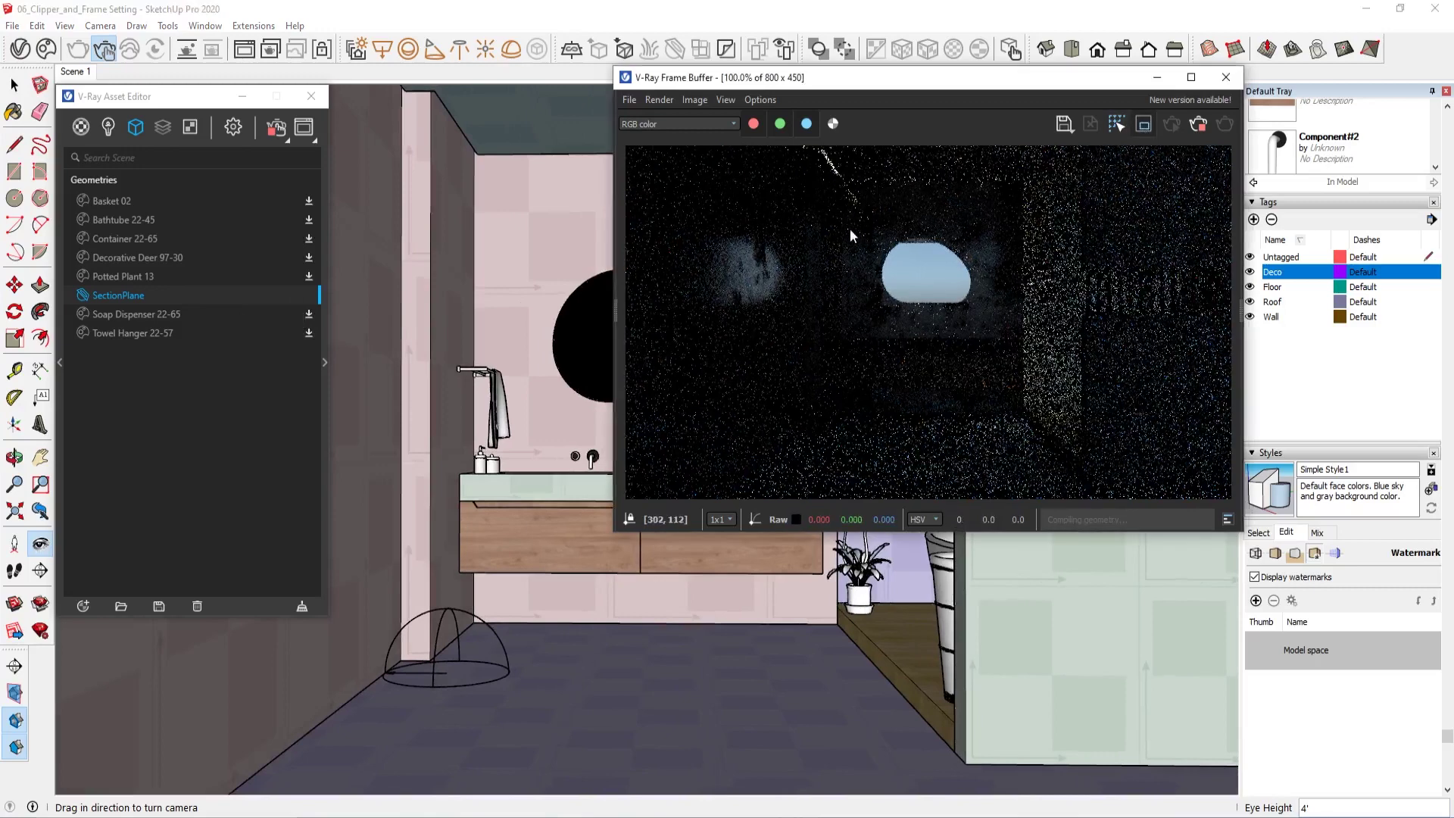
pyautogui.moveTo(842, 214); pyautogui.dragTo(1007, 367)
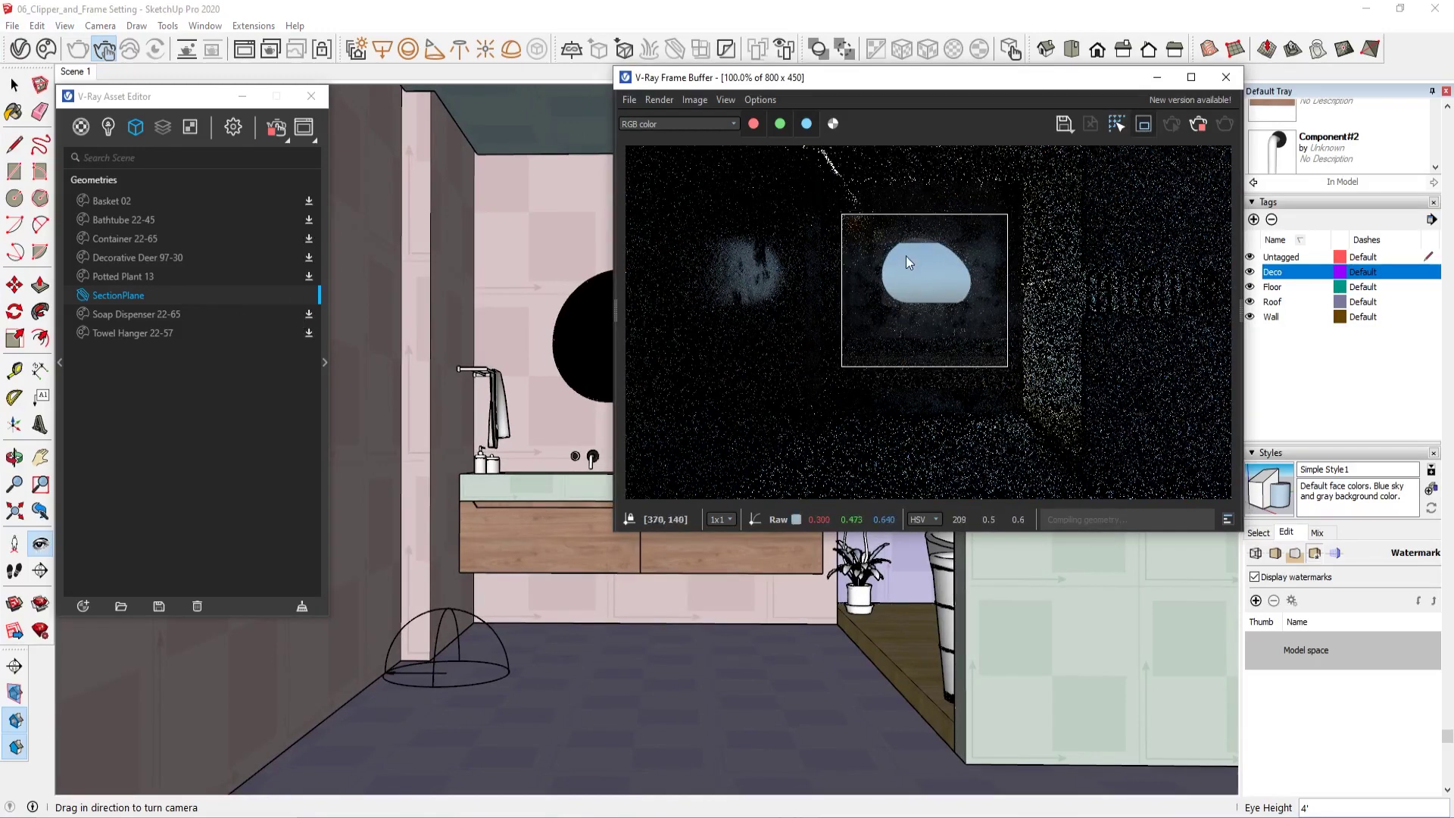
pyautogui.click(321, 354)
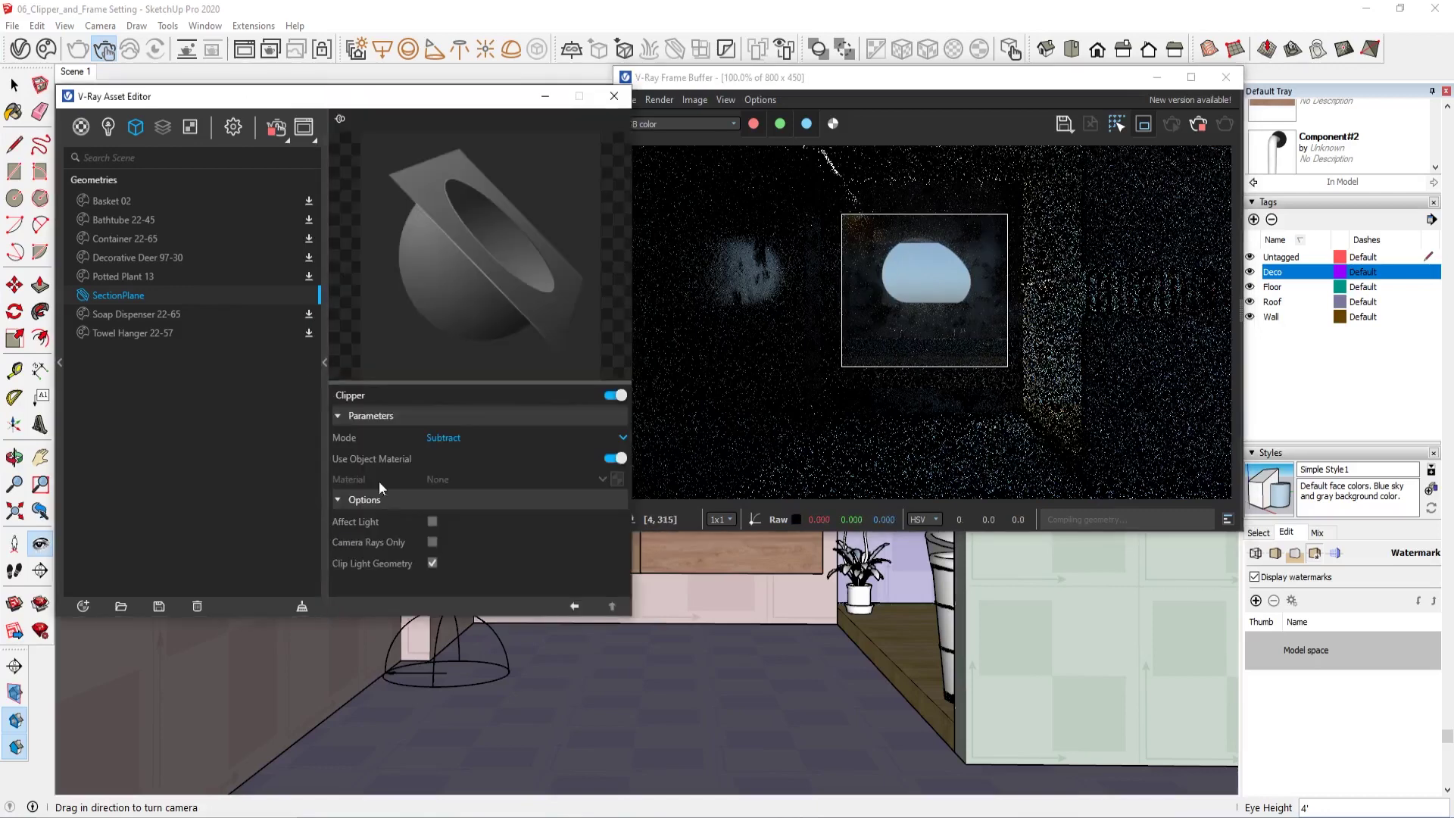
pyautogui.click(432, 542)
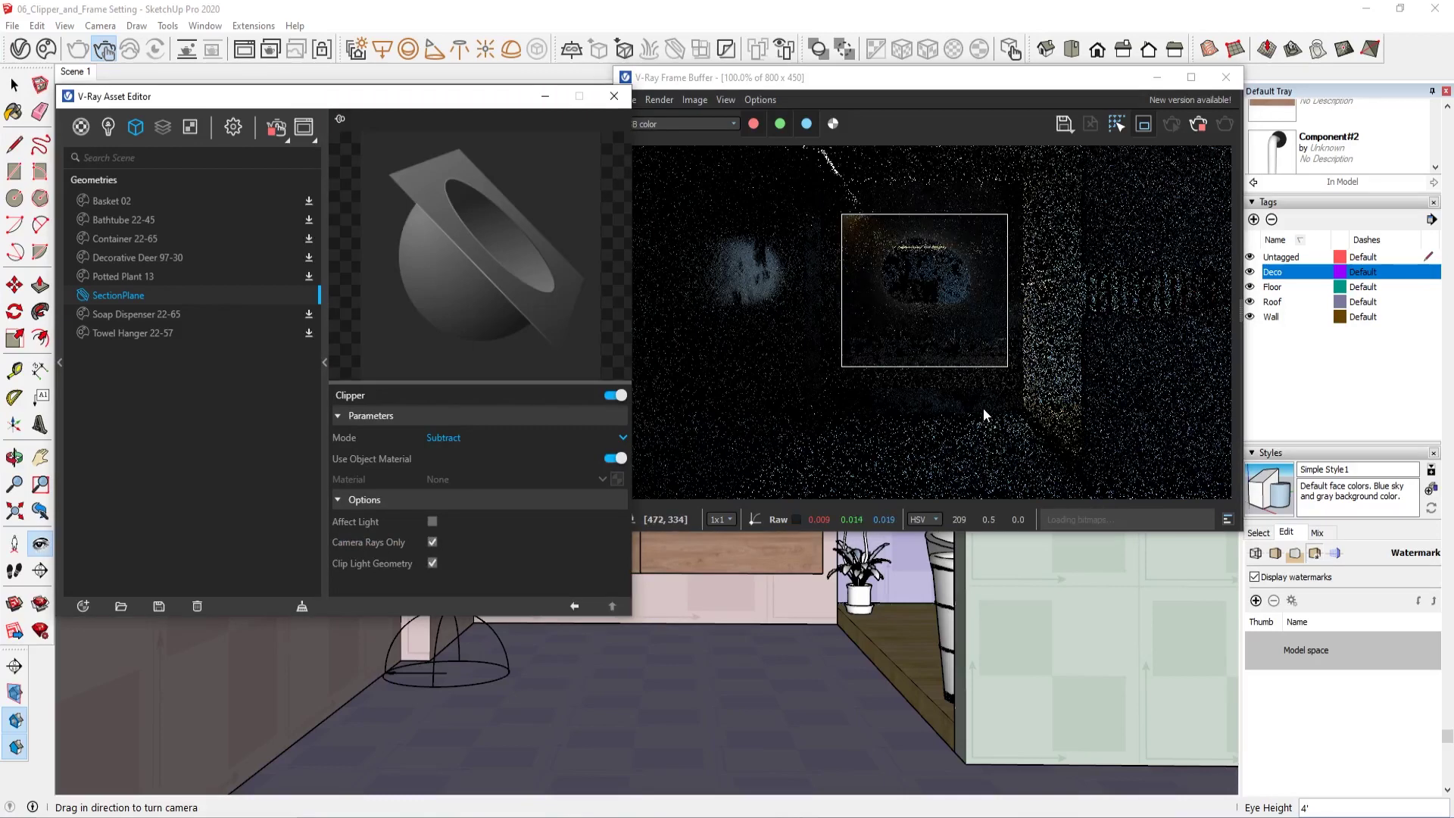
pyautogui.click(330, 321)
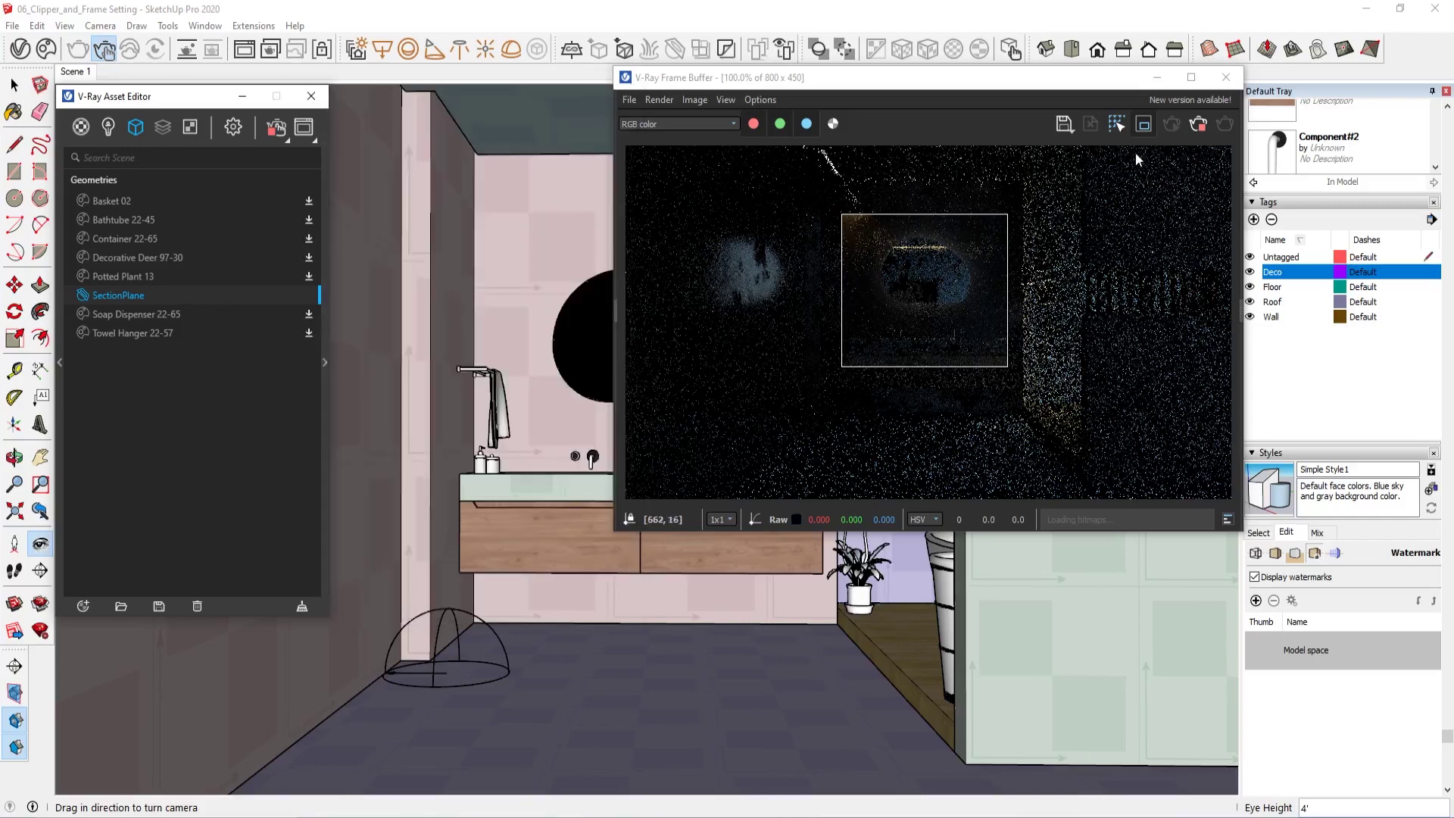
pyautogui.click(1117, 123)
pyautogui.click(74, 71)
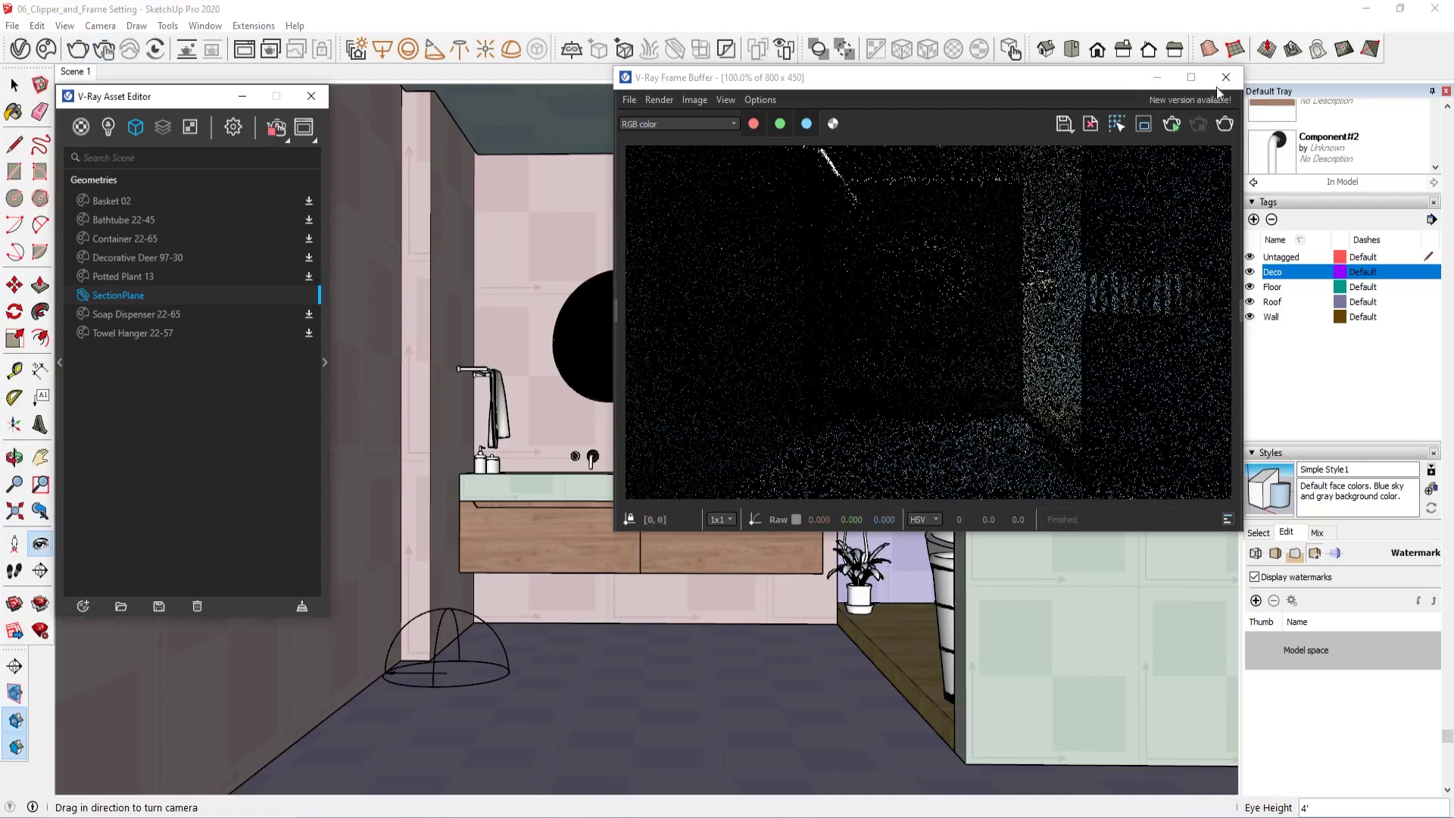
# Step: Close the V-Ray Frame Buffer, return to Select, and collapse the clipper settings panel
pyautogui.moveTo(1128, 81); pyautogui.dragTo(1102, 90)
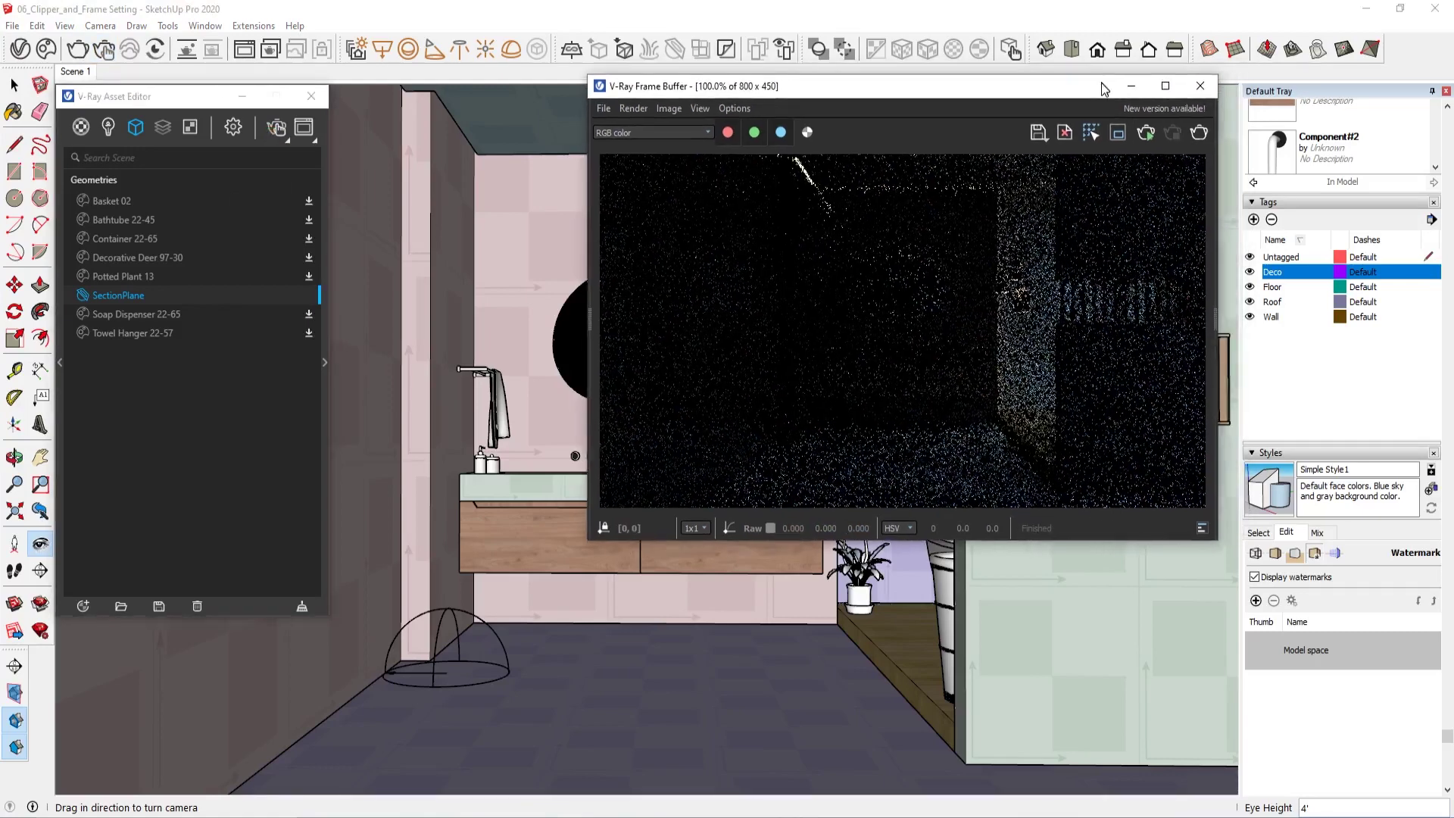
pyautogui.click(1199, 85)
pyautogui.click(329, 356)
pyautogui.press('space')
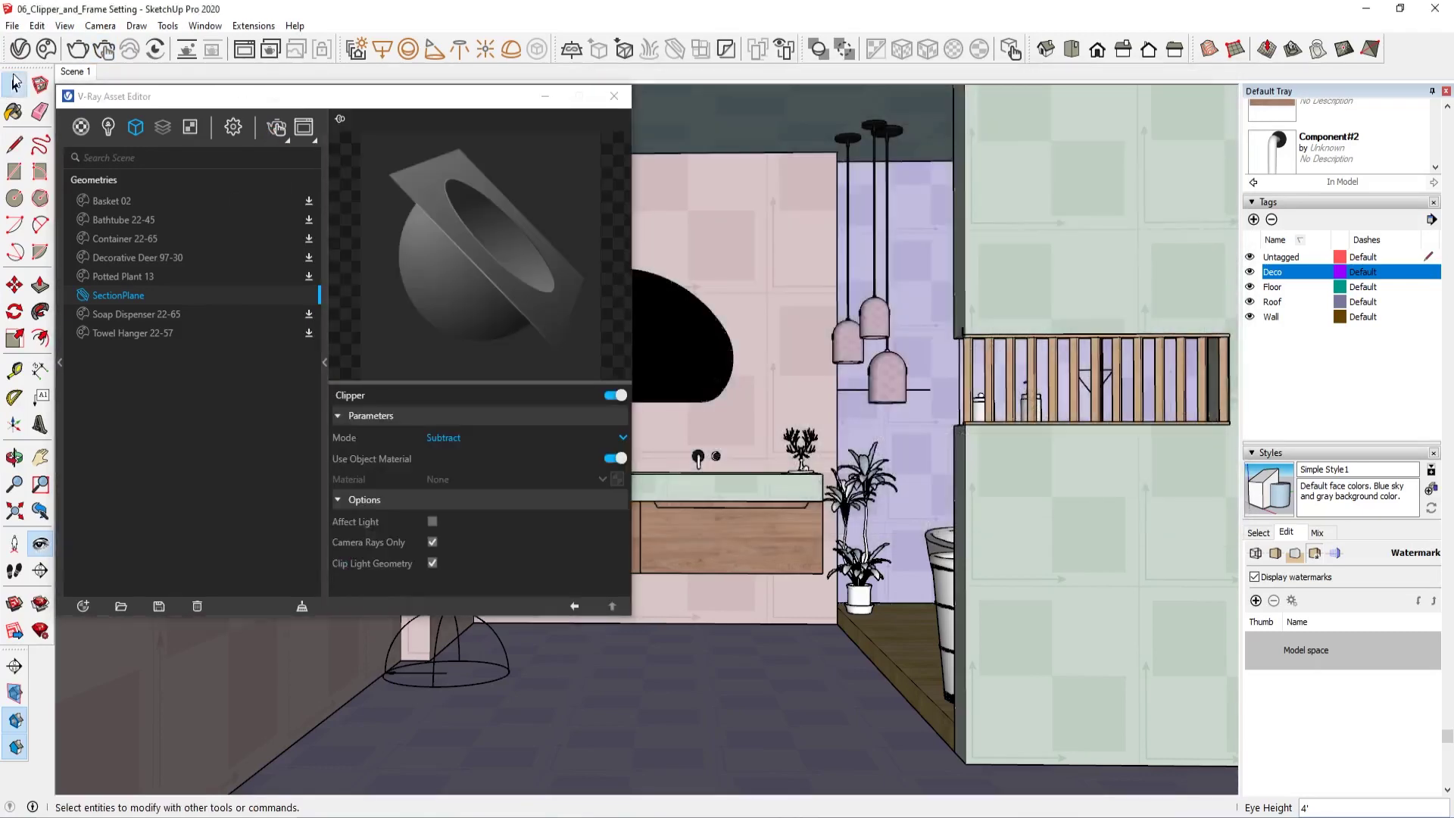
pyautogui.click(324, 230)
# Step: Zoom out and switch to Top view, panning to frame the model
pyautogui.scroll(-3, 529, 416)
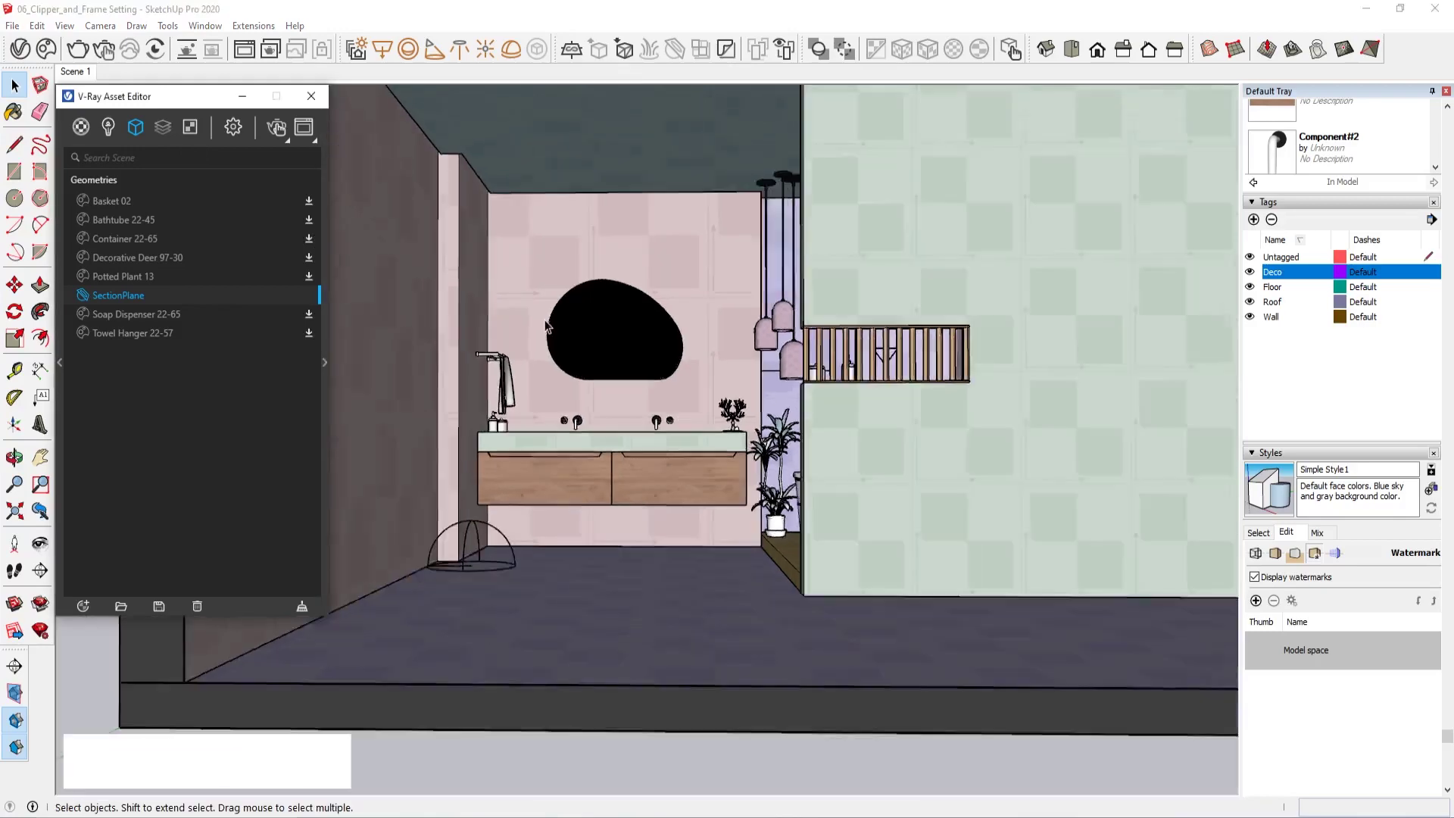
pyautogui.scroll(-4, 528, 416)
pyautogui.scroll(-3, 529, 416)
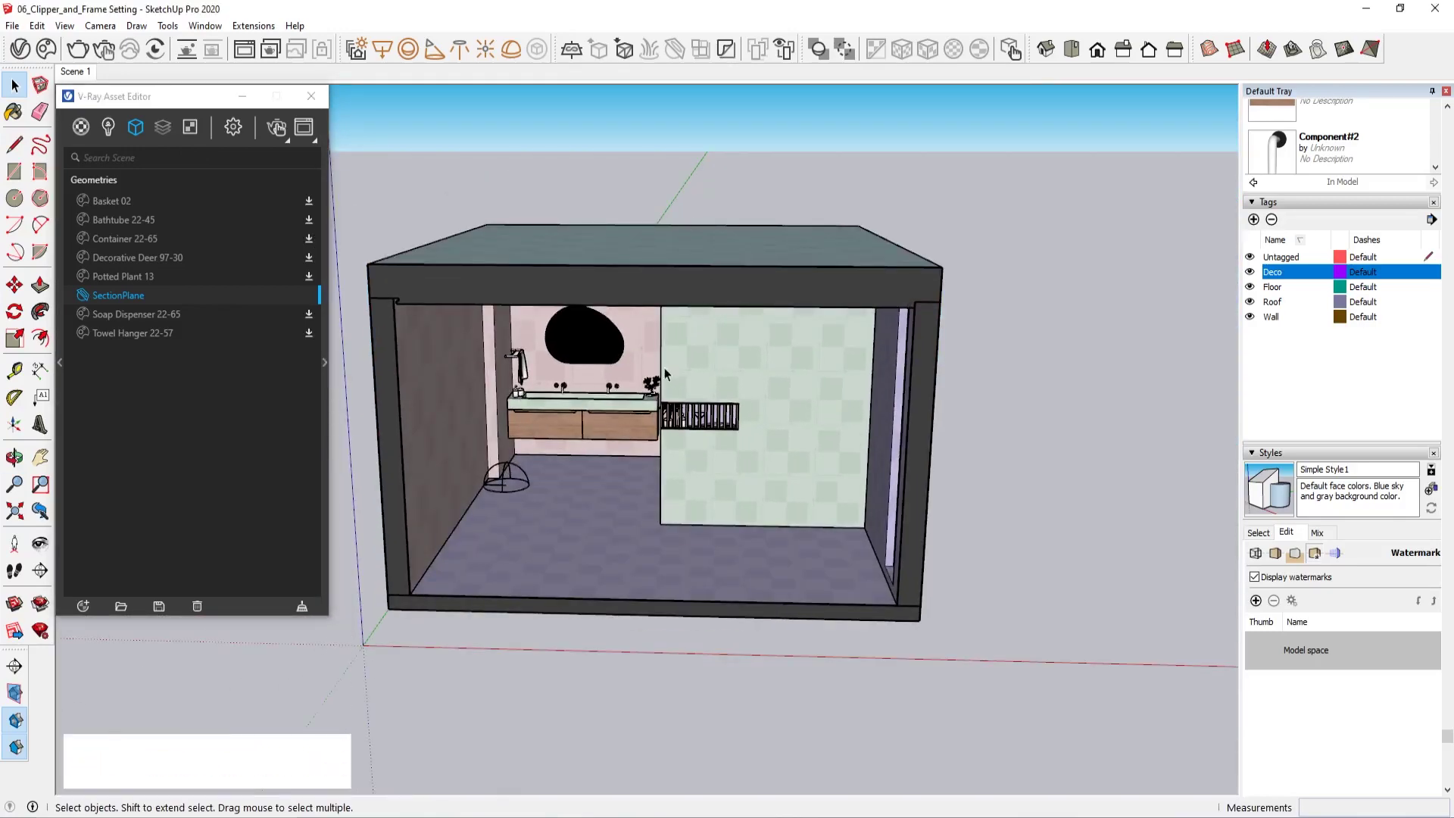
pyautogui.click(1076, 50)
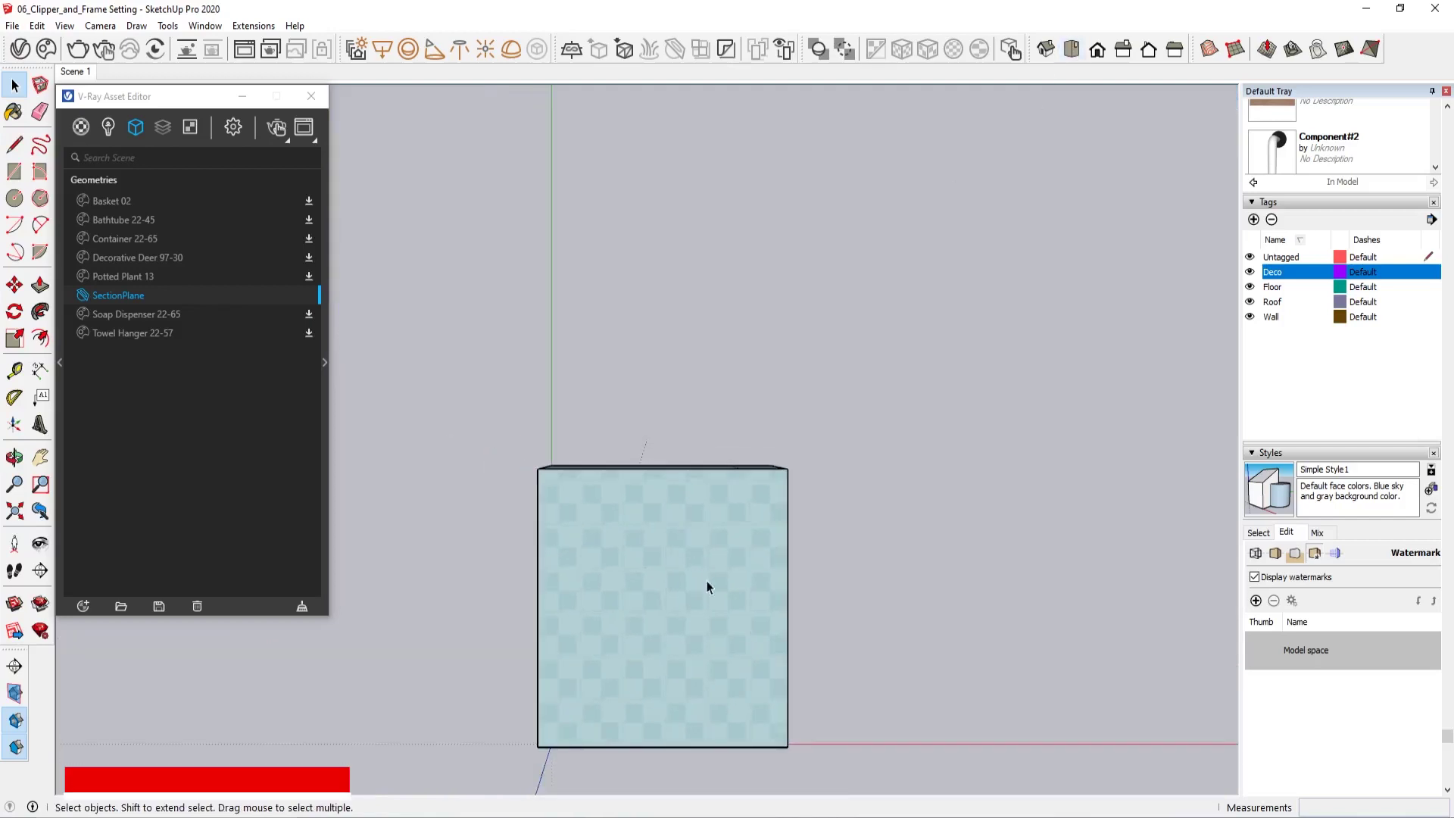
pyautogui.scroll(2, 701, 605)
pyautogui.keyDown('shift'); pyautogui.moveTo(675, 603); pyautogui.dragTo(684, 461, button='middle'); pyautogui.keyUp('shift')
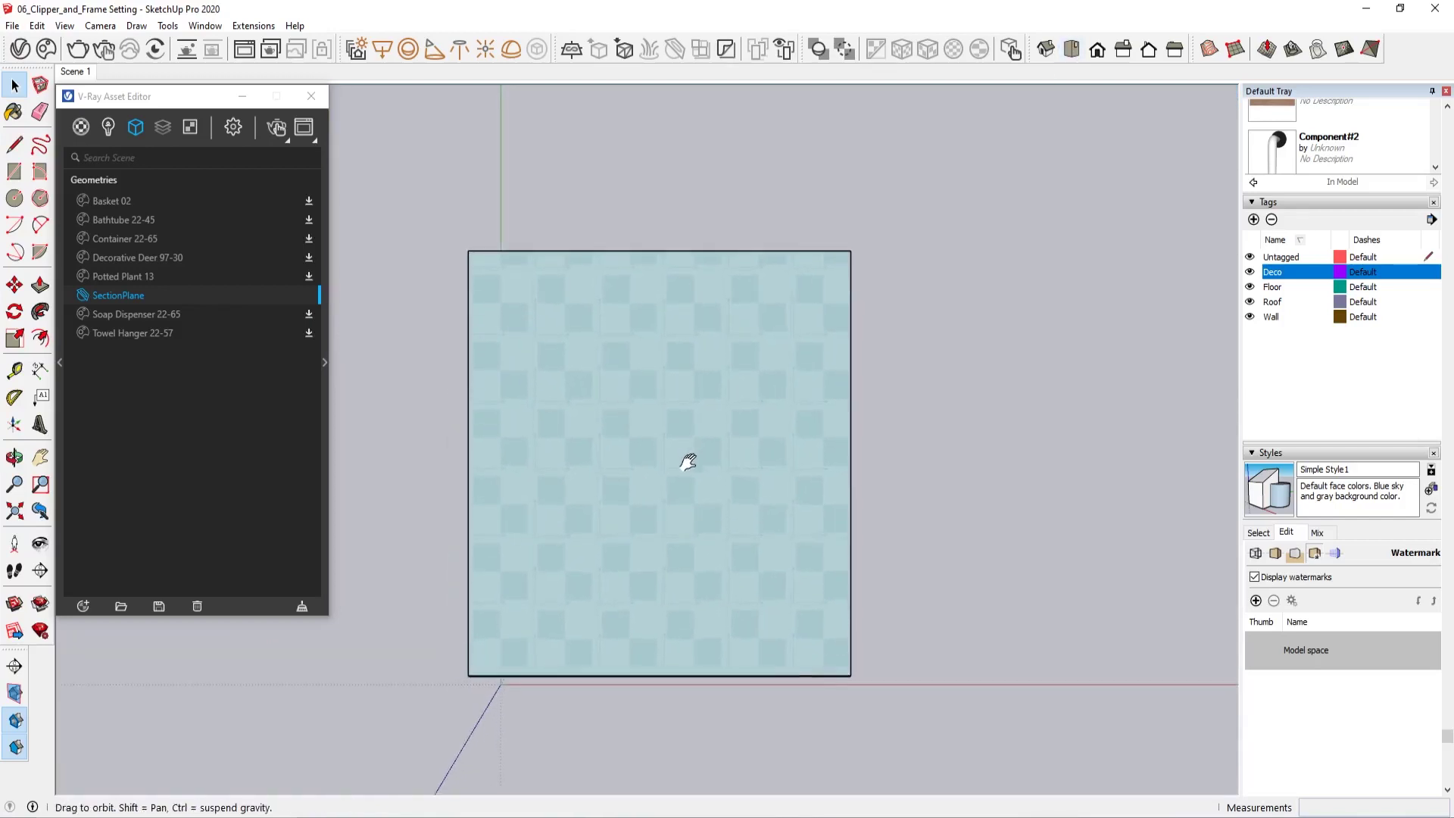